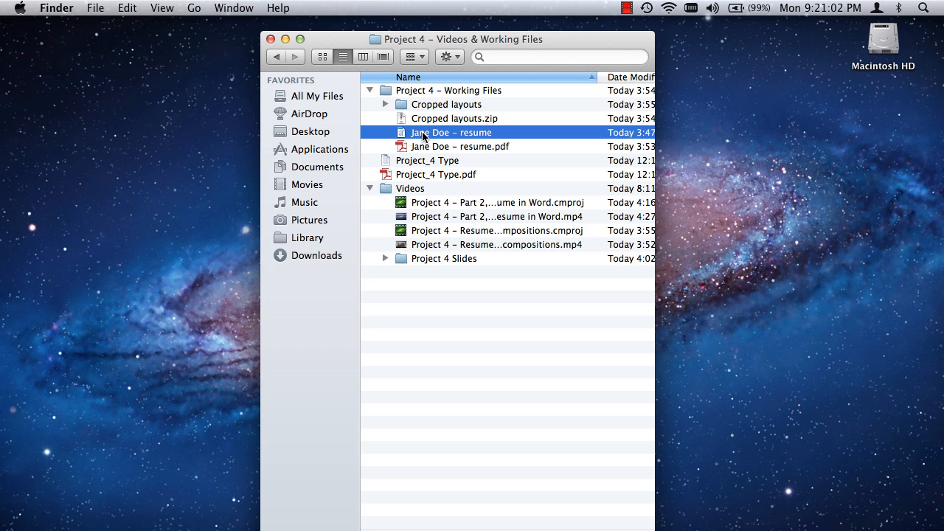
Step: Open the resume's Word document from the Project 4 - Working Files folder and hide its nonprinting characters
left_click(424, 135)
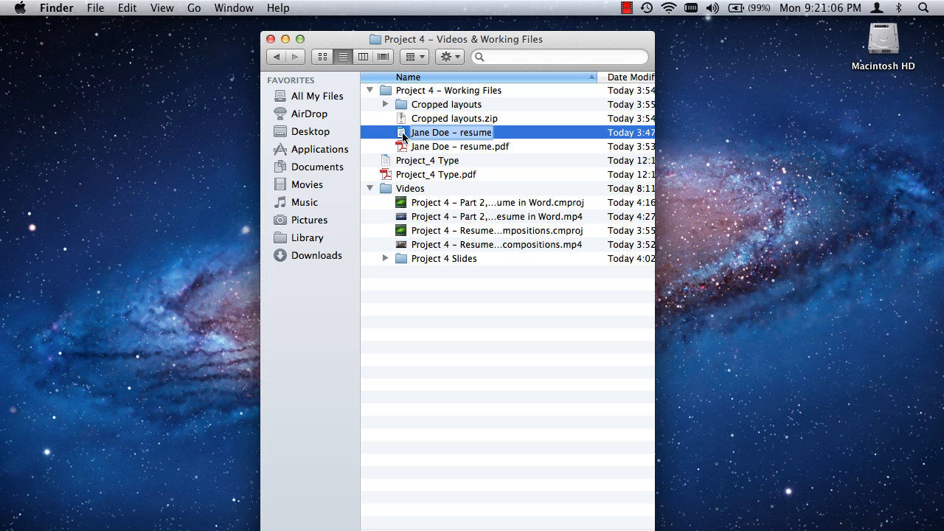
left_click(401, 131)
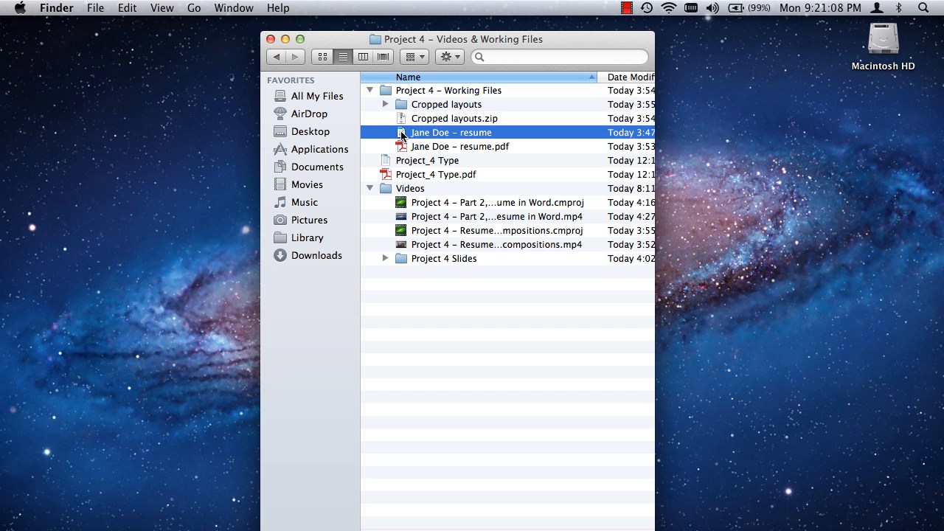
double_click(401, 132)
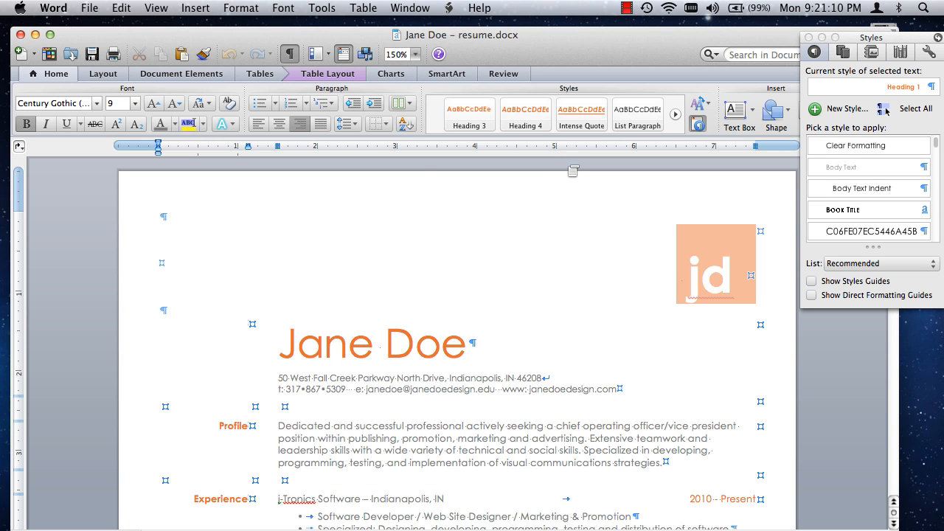
left_click(289, 54)
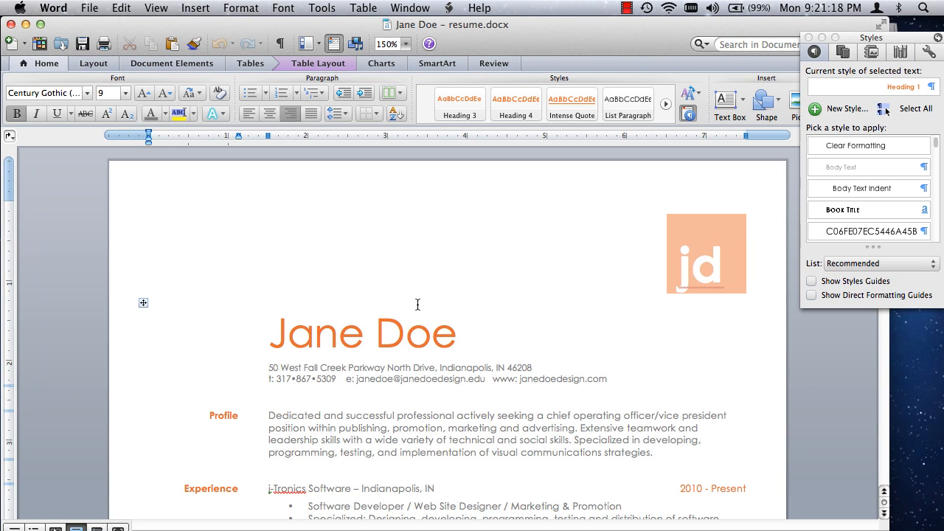
Step: Look through the formatted resume from the header through the Profile and Experience sections
scroll(435, 301, "down", 3)
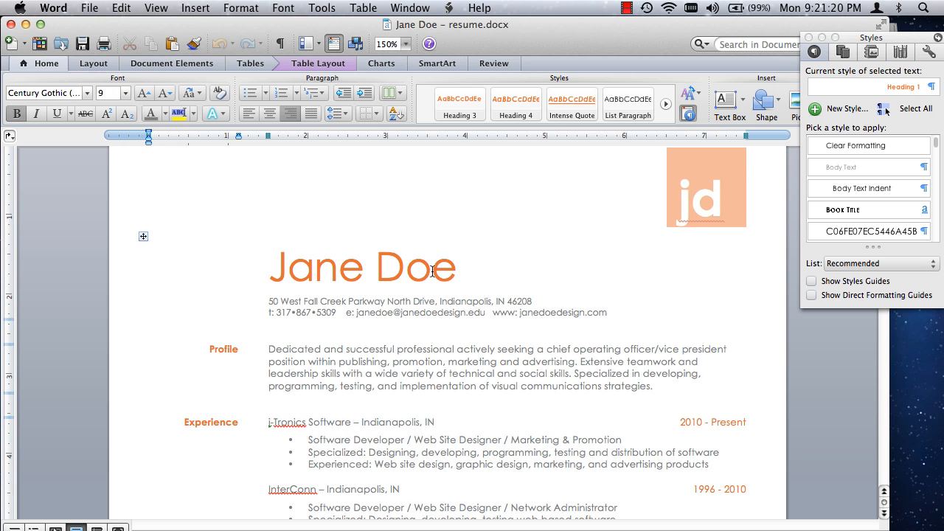
scroll(435, 271, "down", 3)
scroll(441, 271, "up", 2)
scroll(455, 269, "down", 3)
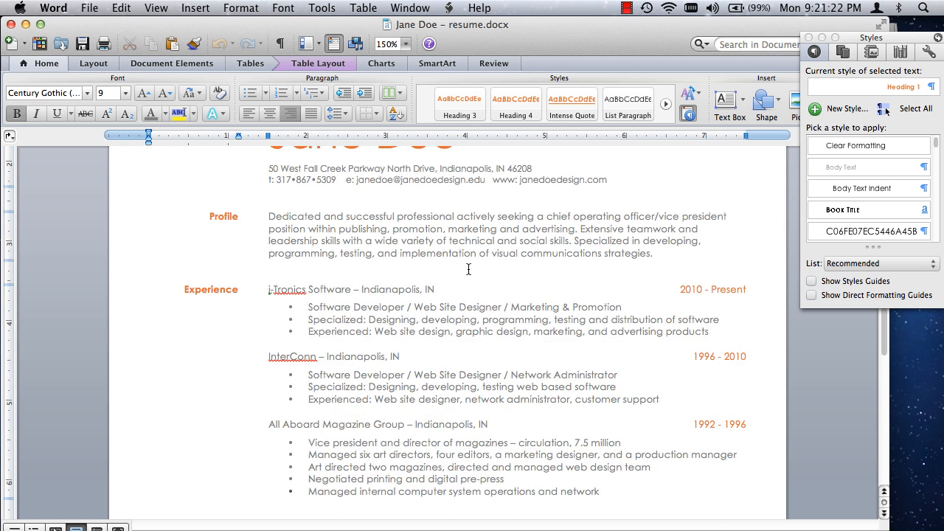
scroll(468, 269, "down", 5)
scroll(458, 269, "up", 8)
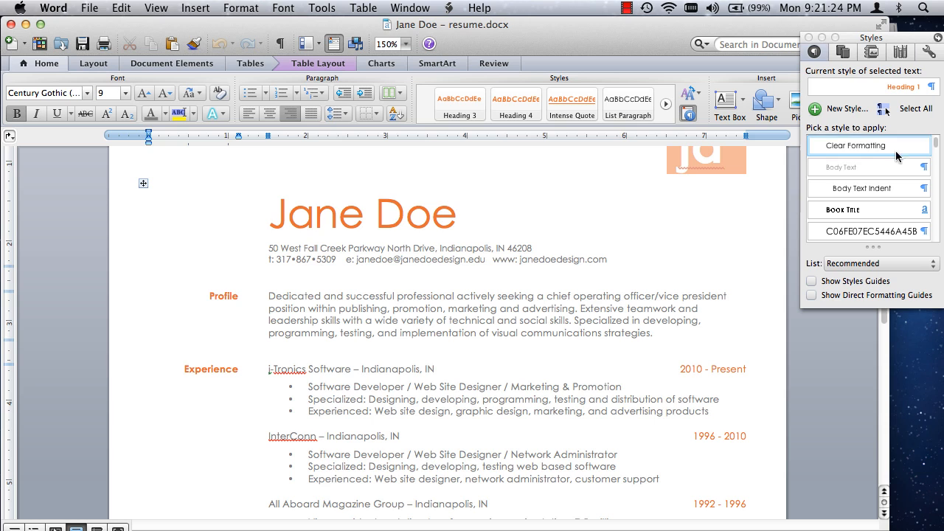
Step: Hide the Styles palette and collapse the ribbon, and bring both back into view
left_click(809, 38)
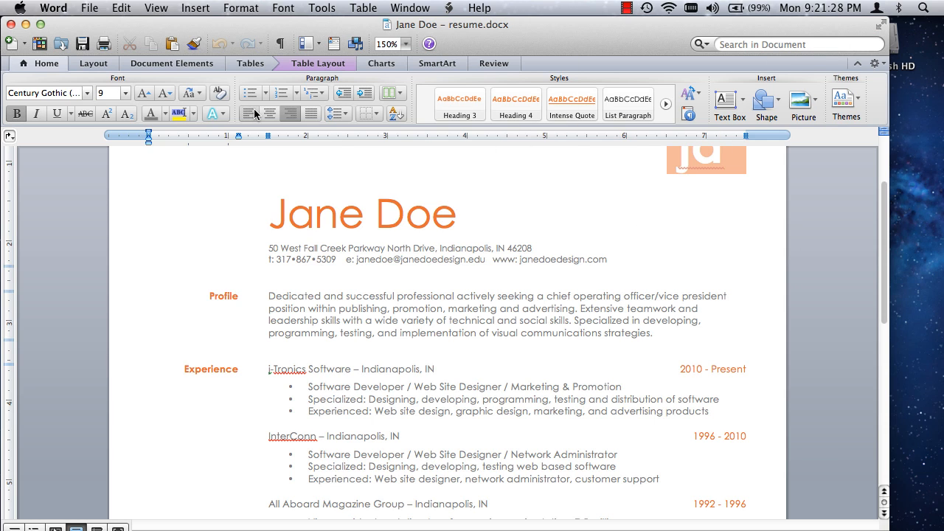
left_click(46, 64)
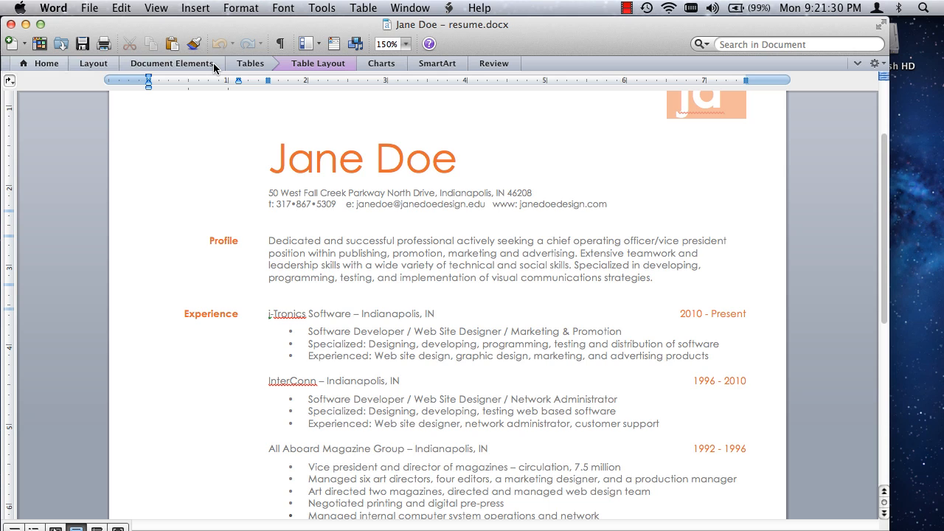
left_click(34, 62)
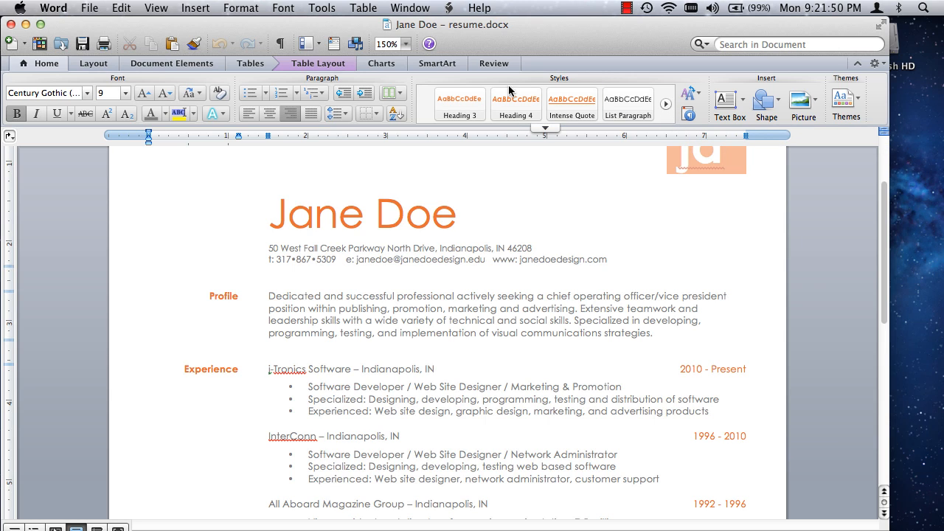
left_click(689, 114)
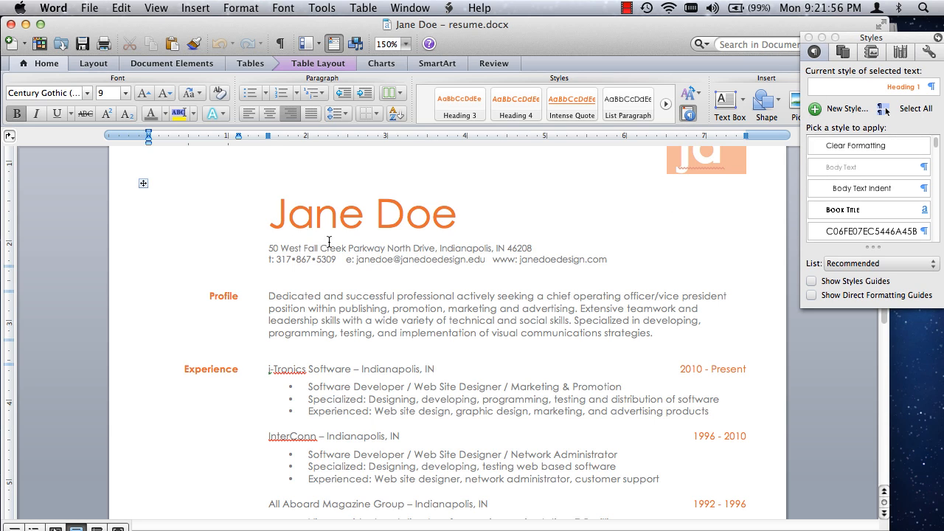
Step: Select all of the resume's table text and apply Clear Formatting to strip its styles
left_click(281, 203)
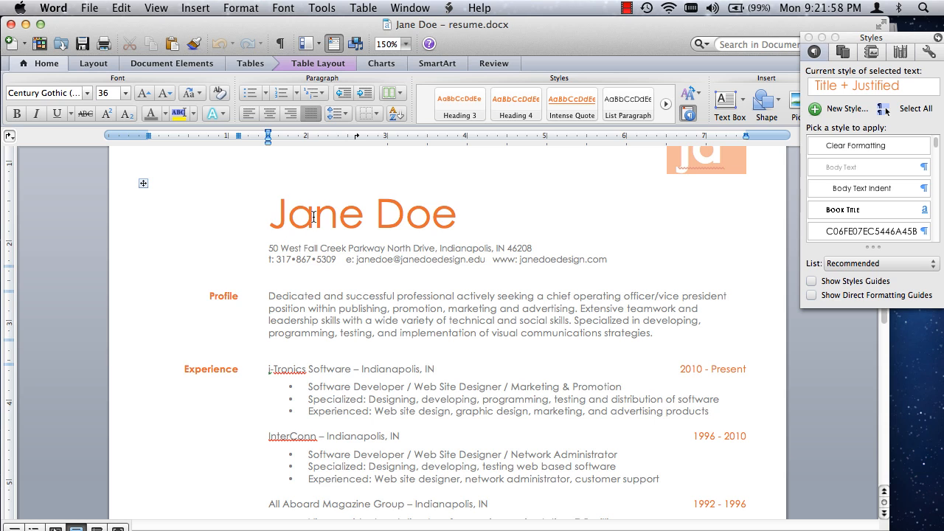
key("super+a")
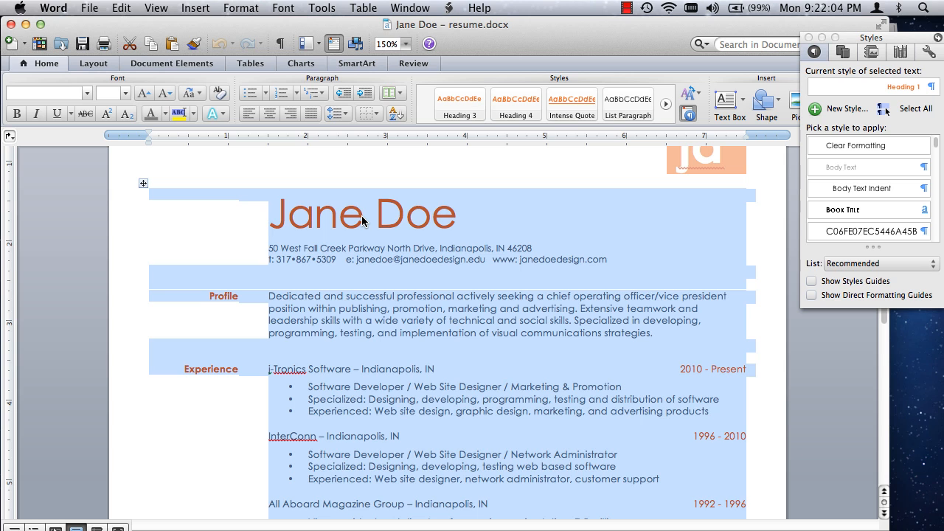
left_click(860, 147)
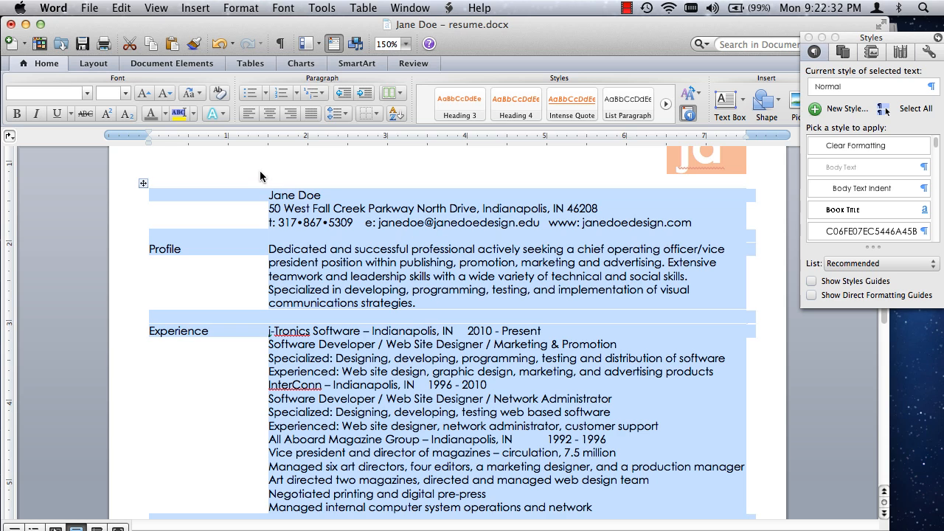
Step: Save the unformatted resume as Plain Text (.txt) with the Mac OS (Default) encoding and close the document
left_click(92, 11)
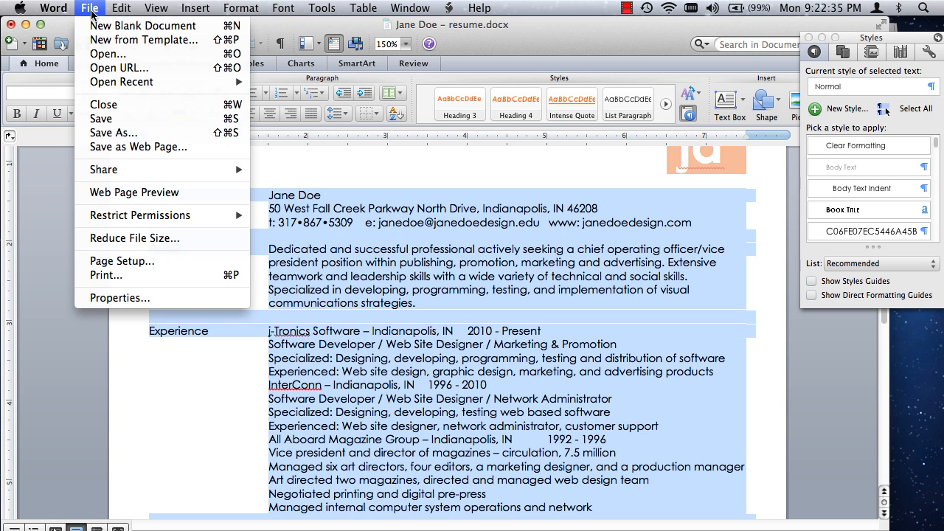
left_click(126, 133)
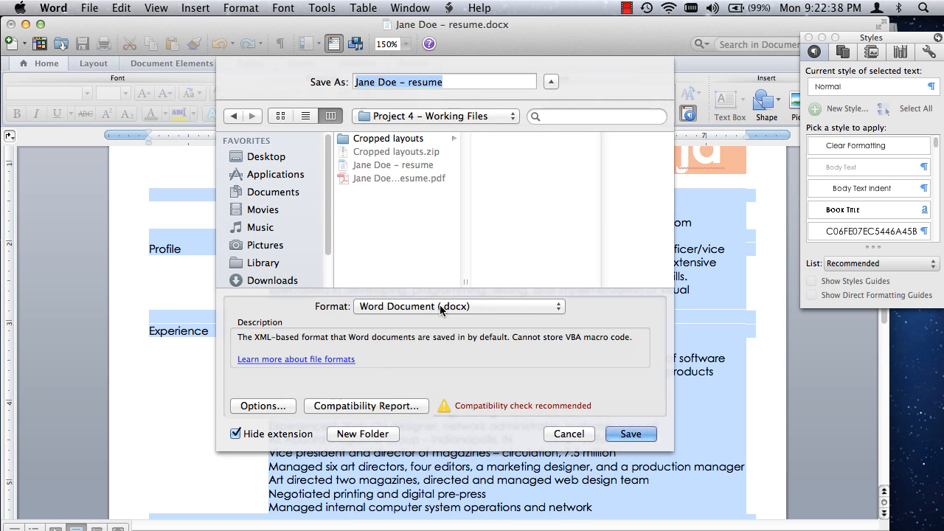
left_click(440, 306)
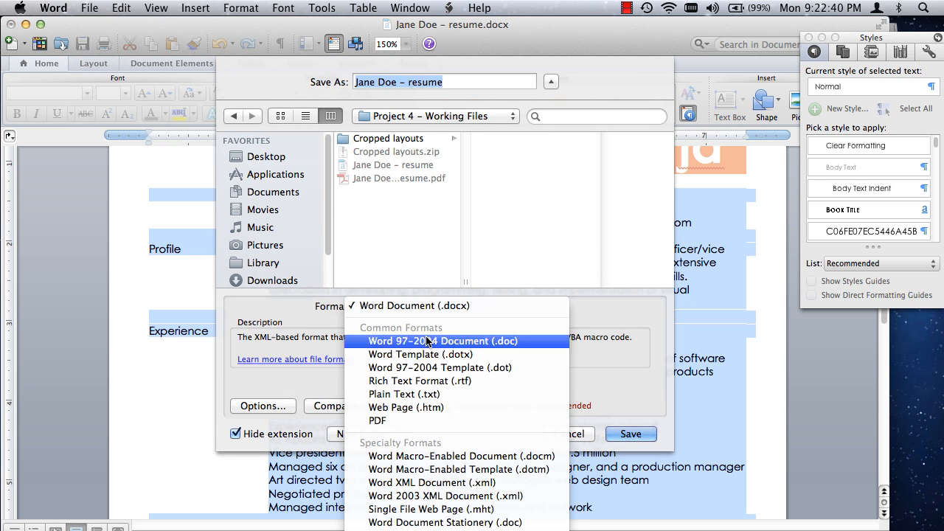
left_click(415, 399)
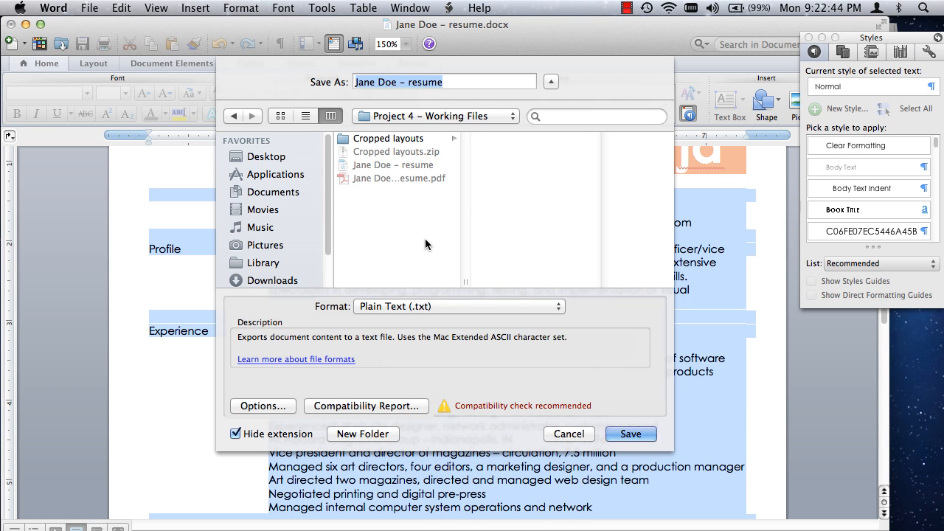
left_click(631, 433)
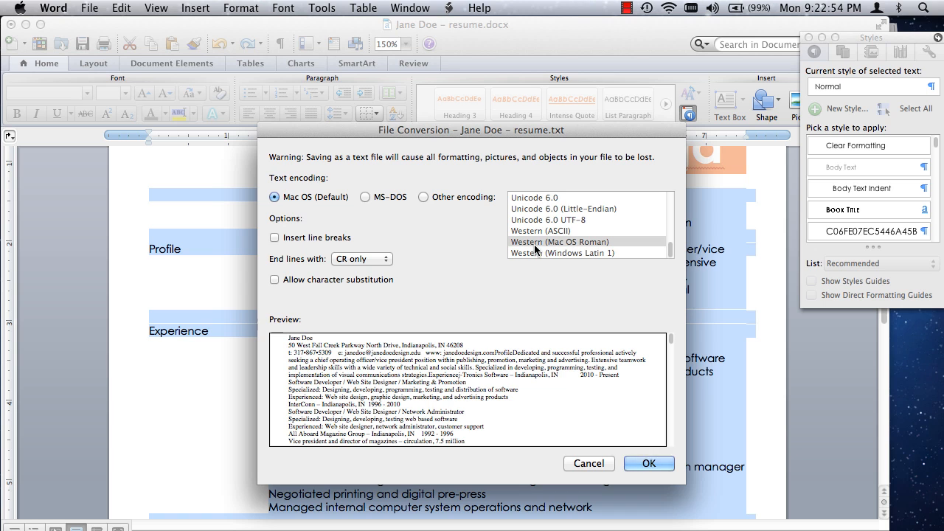
left_click(644, 464)
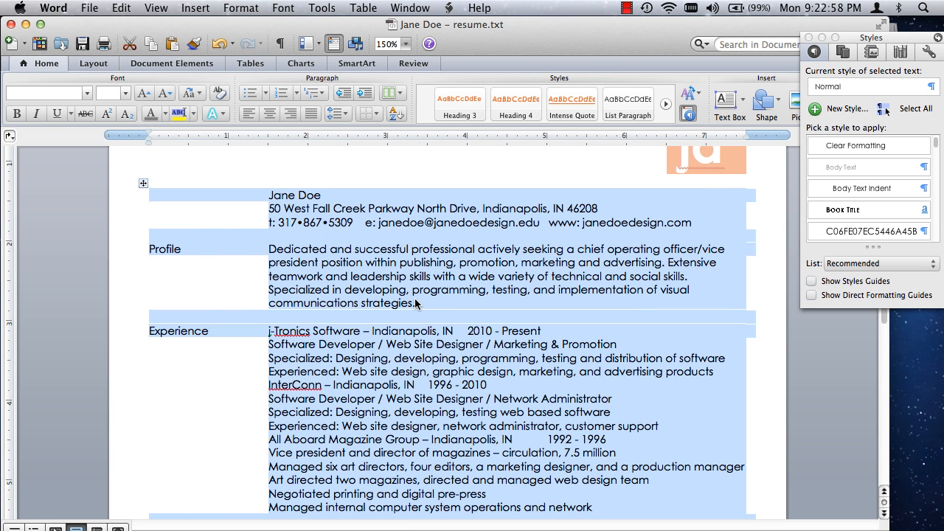
left_click(11, 25)
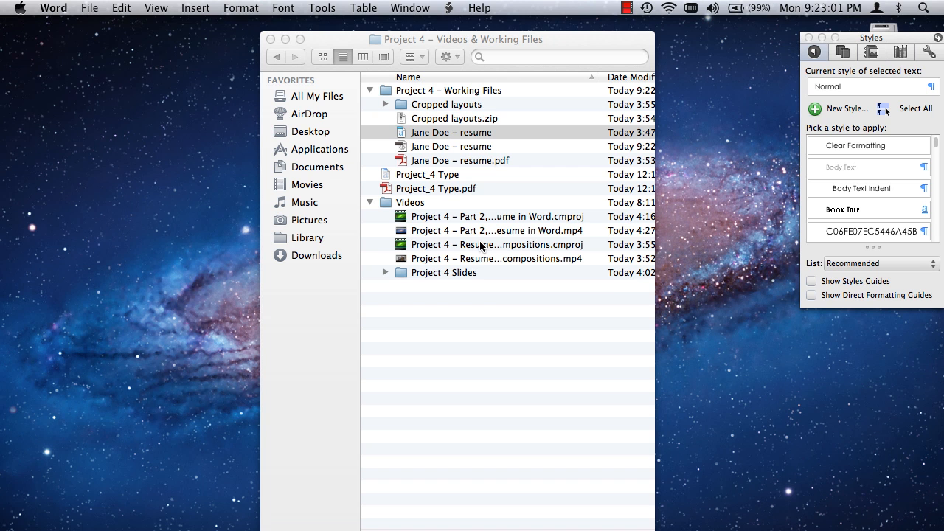
Step: Open the plain-text resume in Microsoft Word, converting it from Unicode Text with the Mac OS (Default) encoding
left_click(462, 149)
left_click(436, 147)
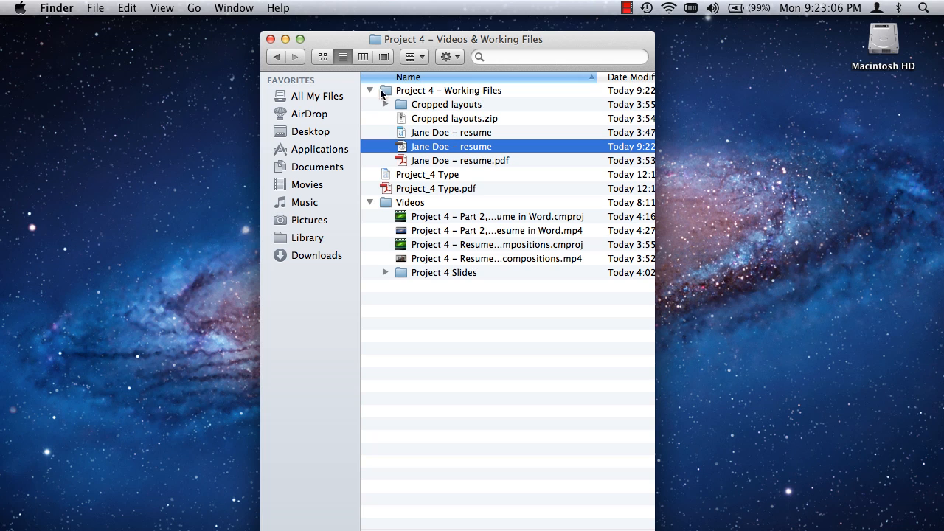
right_click(416, 150)
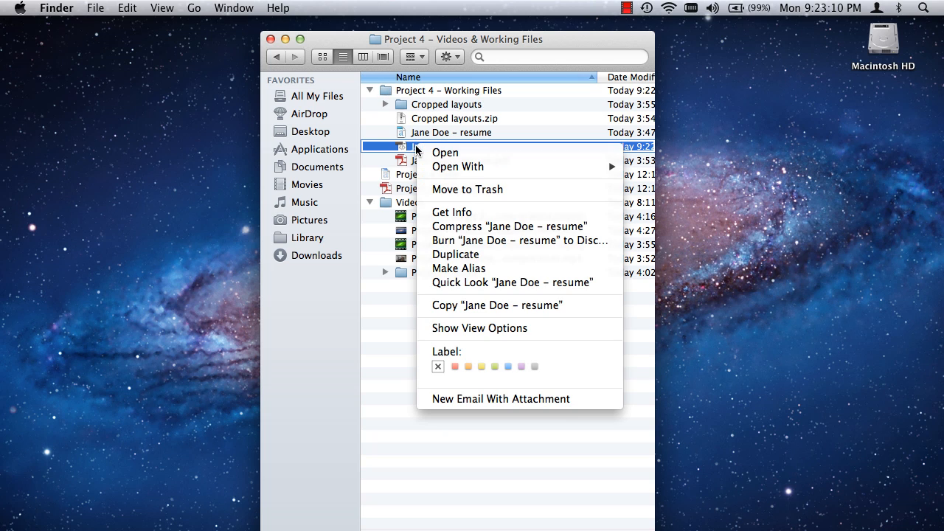
mouse_move(446, 170)
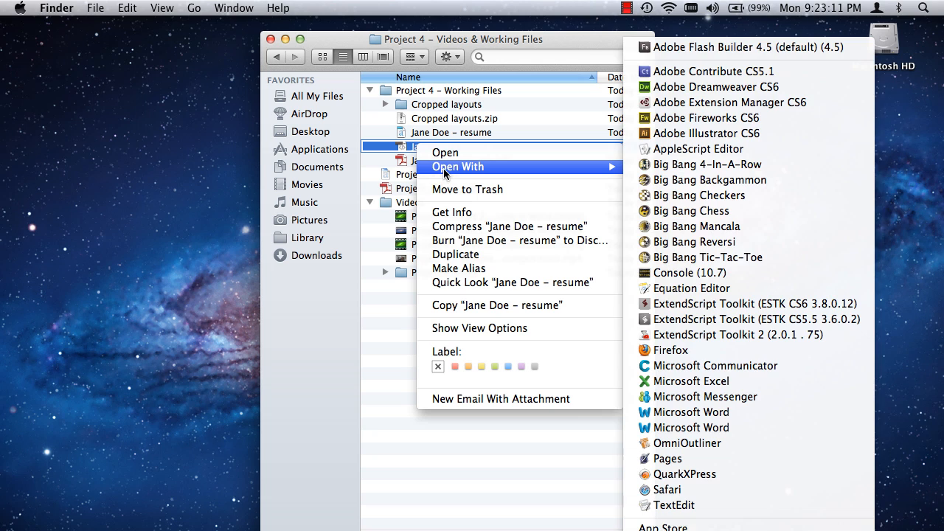
left_click(736, 415)
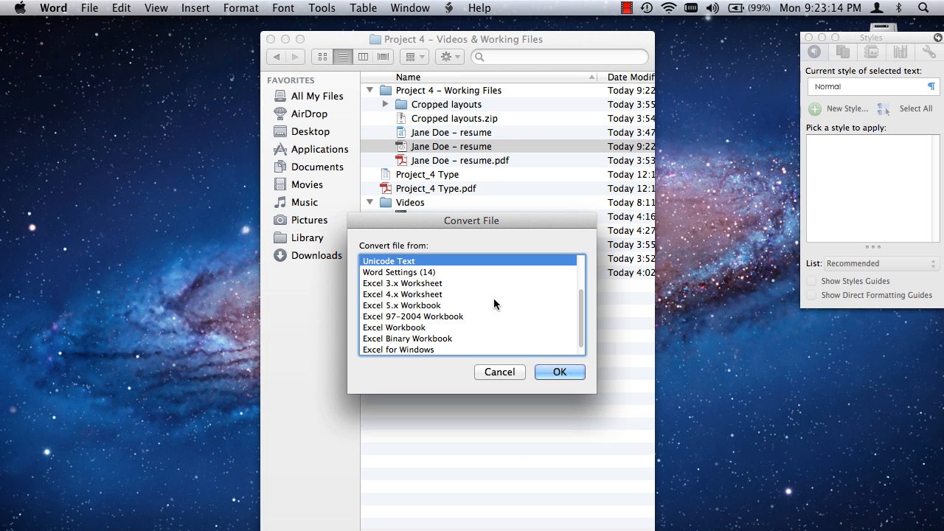
left_click(560, 371)
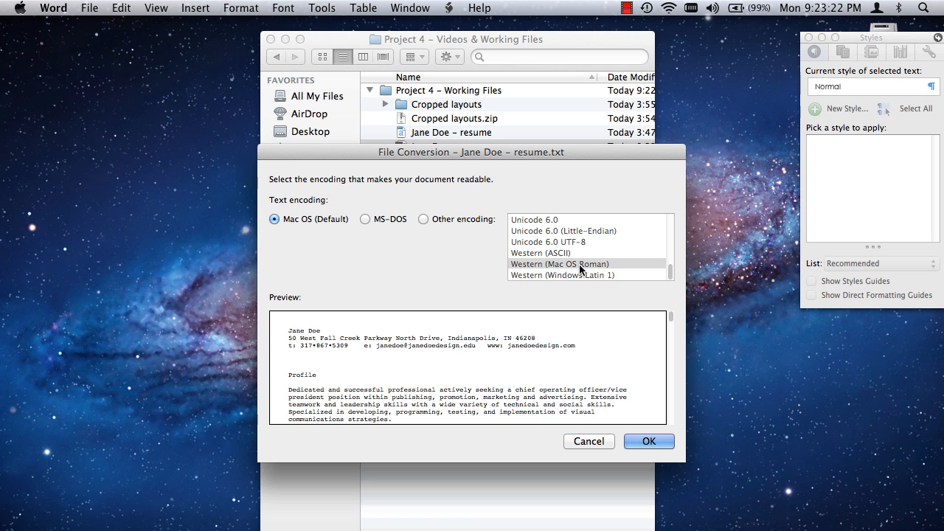
left_click(648, 441)
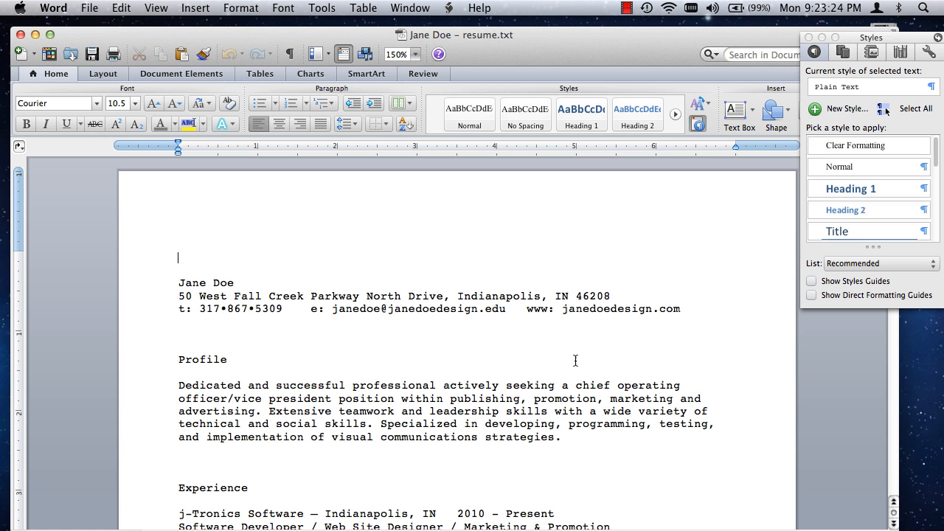
Step: Check the plain-text resume through to its end and show its nonprinting characters
scroll(390, 322, "down", 10)
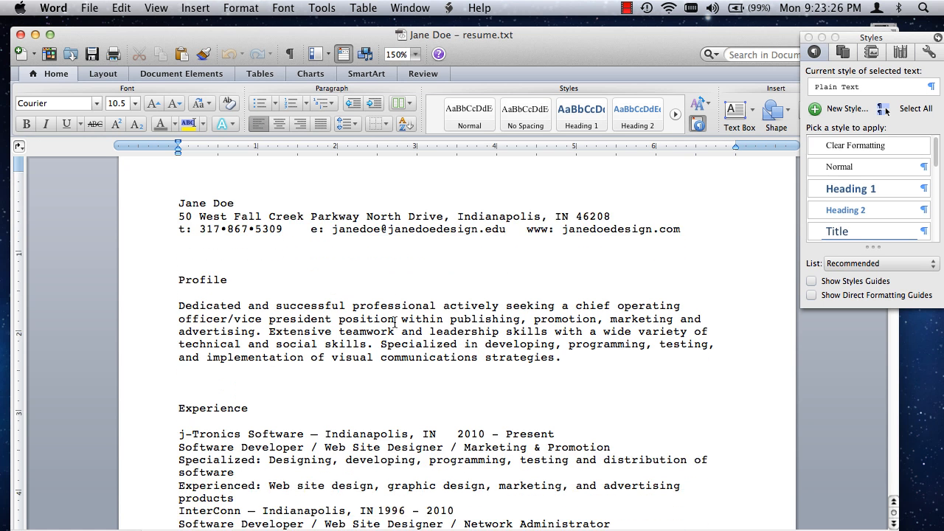
scroll(414, 322, "down", 12)
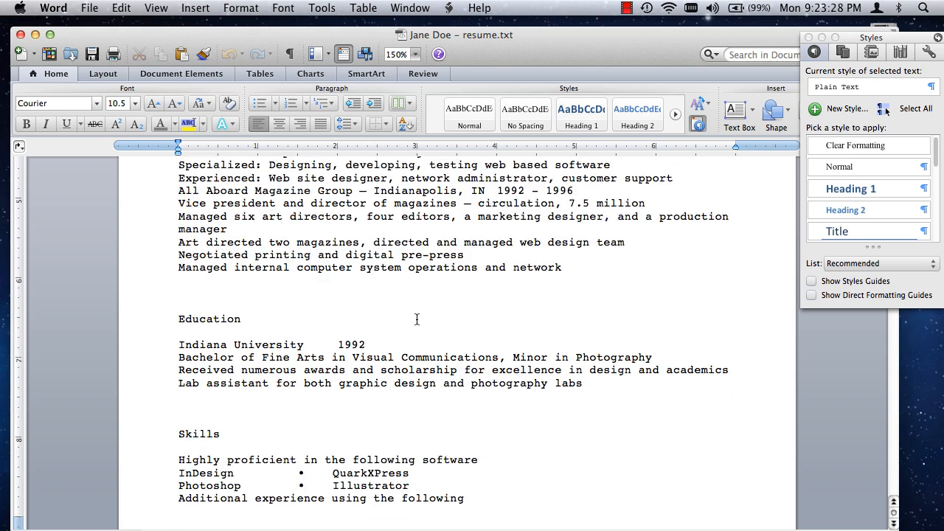
scroll(444, 319, "down", 3)
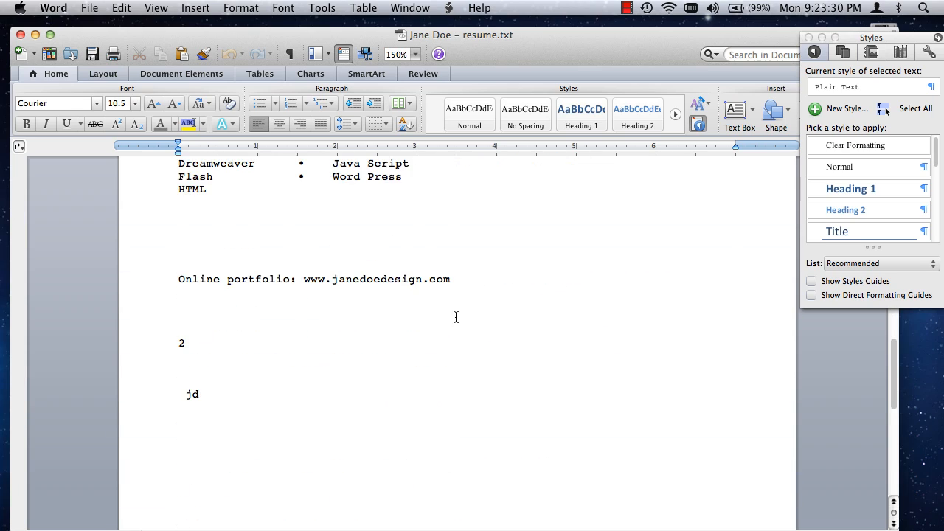
scroll(408, 317, "up", 20)
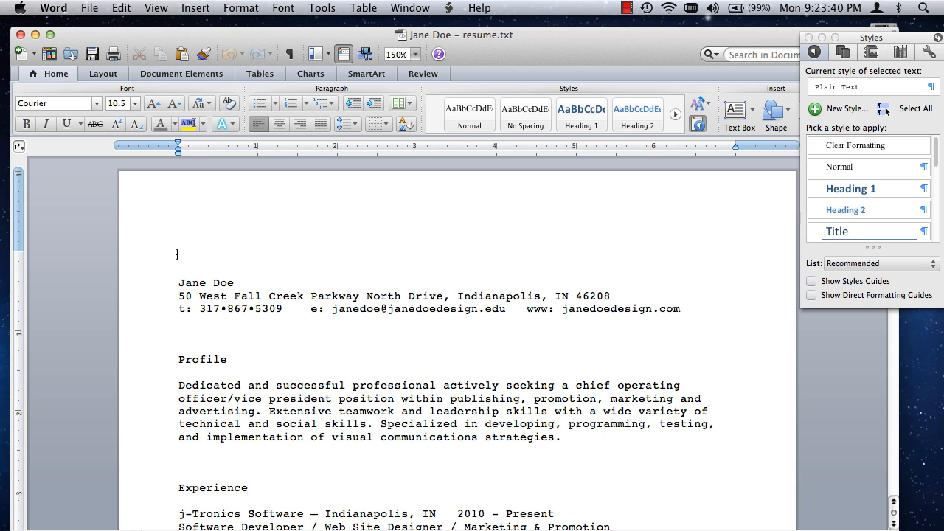
left_click(289, 54)
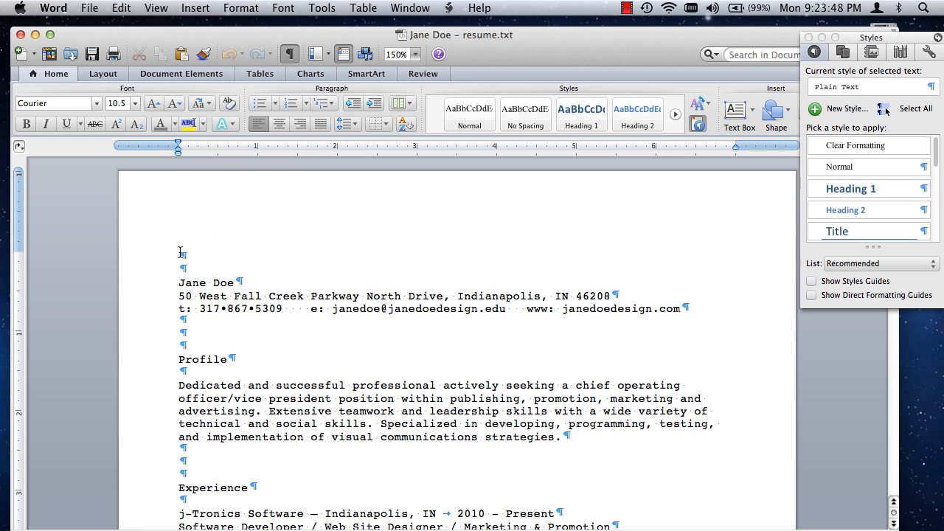
Step: Delete the two empty paragraphs above the name and the paragraph mark between the name and the address line
left_click_drag(180, 251, 201, 270)
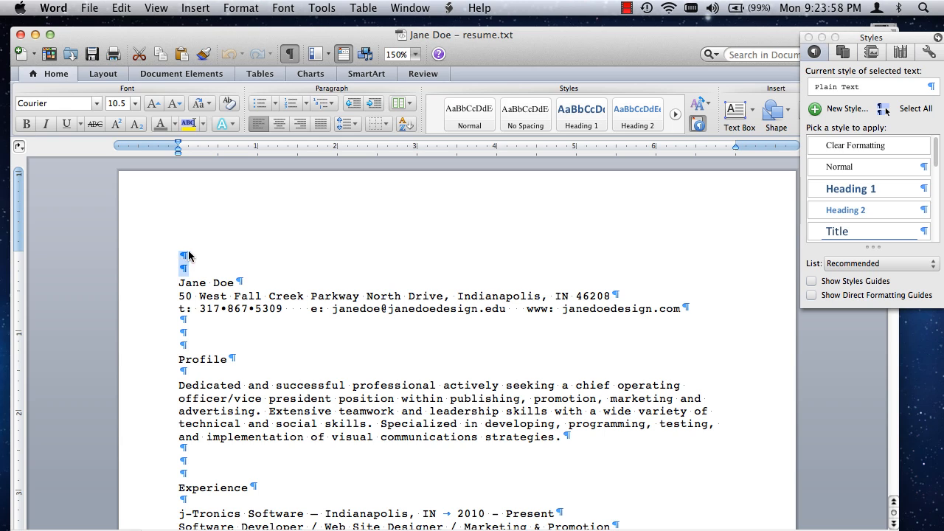
left_click(189, 254)
left_click_drag(180, 256, 189, 276)
key("BackSpace")
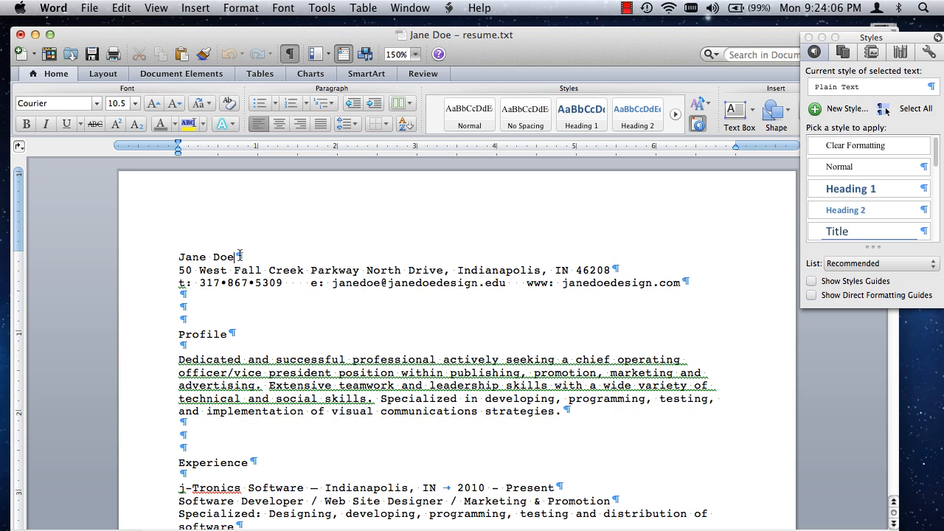
left_click_drag(249, 257, 242, 256)
key("BackSpace")
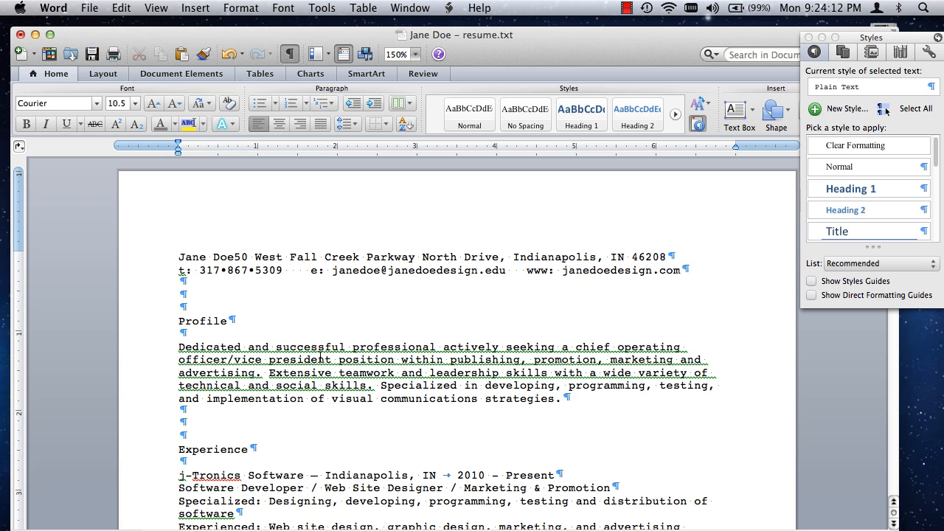
Step: Undo the deletion of the paragraph mark after the name, and delete two of the three empty paragraphs above both Profile and Experience
key("super+z")
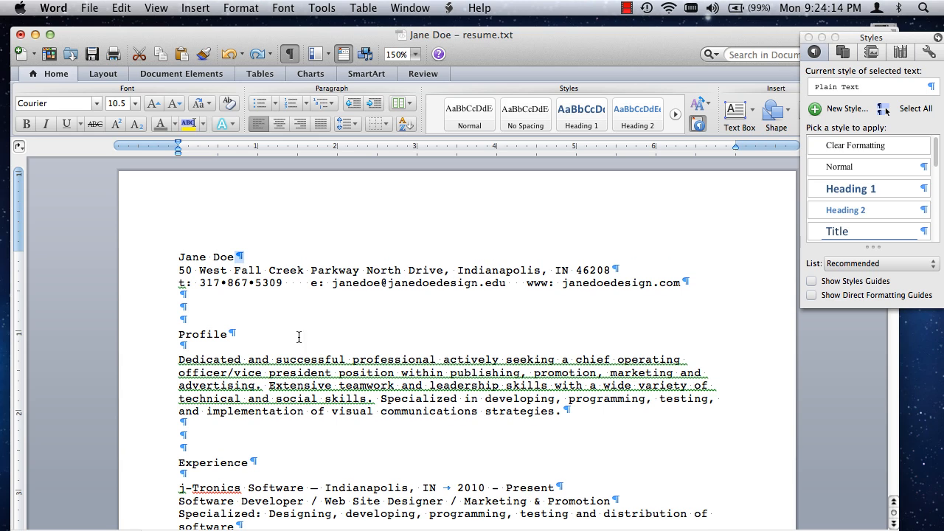
left_click_drag(178, 294, 189, 303)
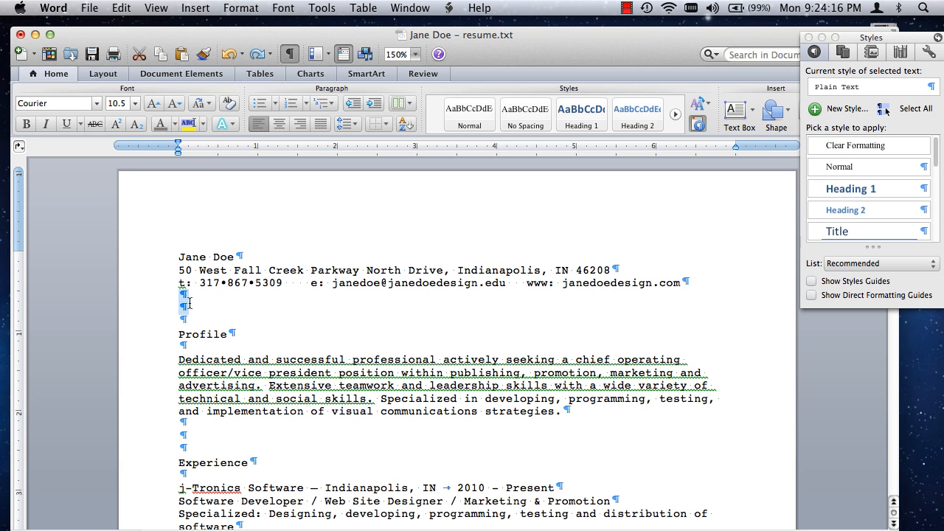
key("BackSpace")
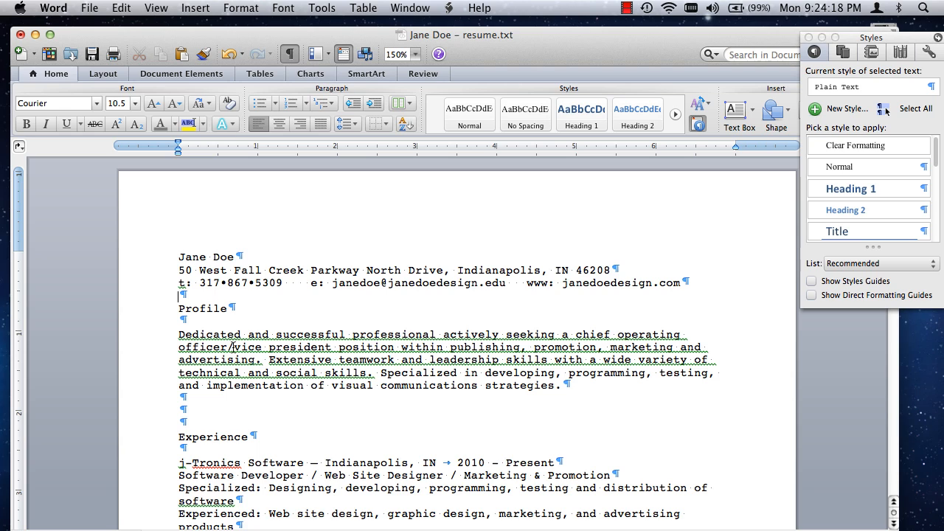
left_click_drag(179, 397, 198, 411)
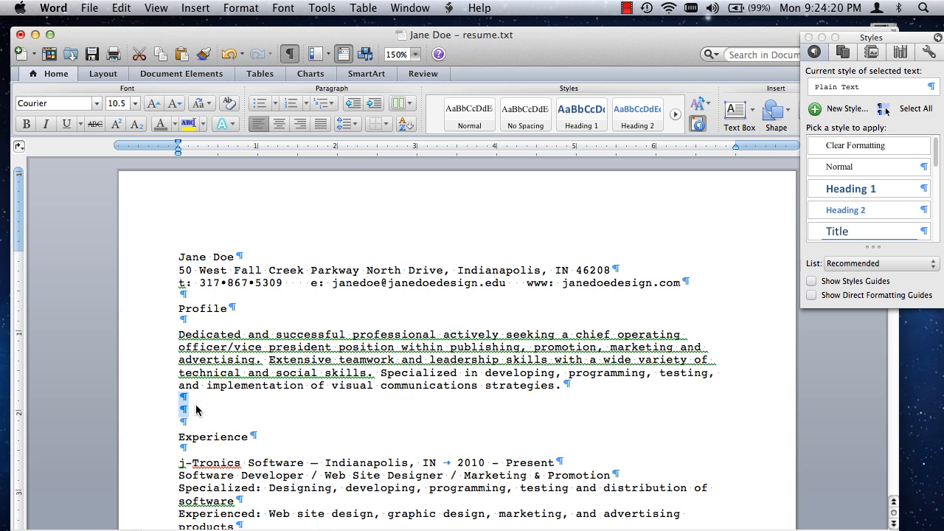
key("BackSpace")
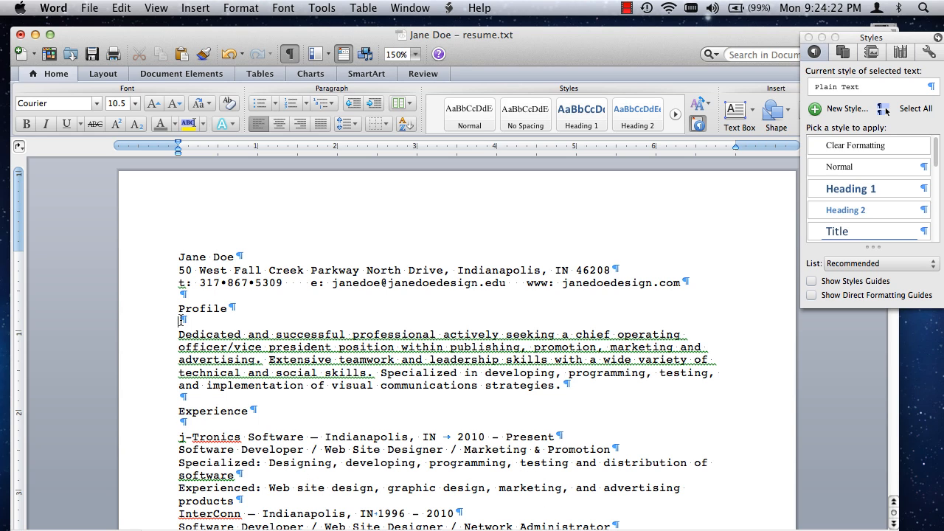
Step: Delete the remaining empty paragraphs directly above and below the Profile and Experience headings
left_click_drag(180, 320, 179, 334)
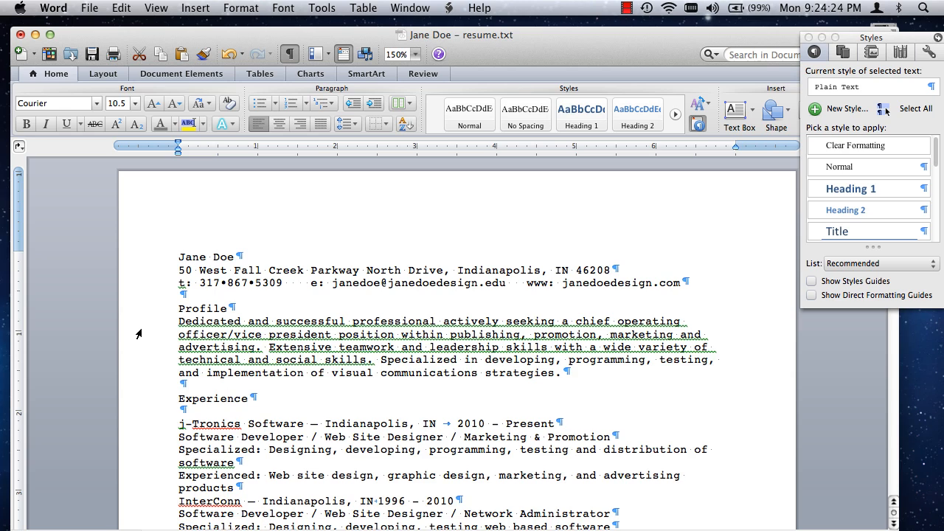
key("BackSpace")
left_click_drag(179, 296, 200, 297)
key("BackSpace")
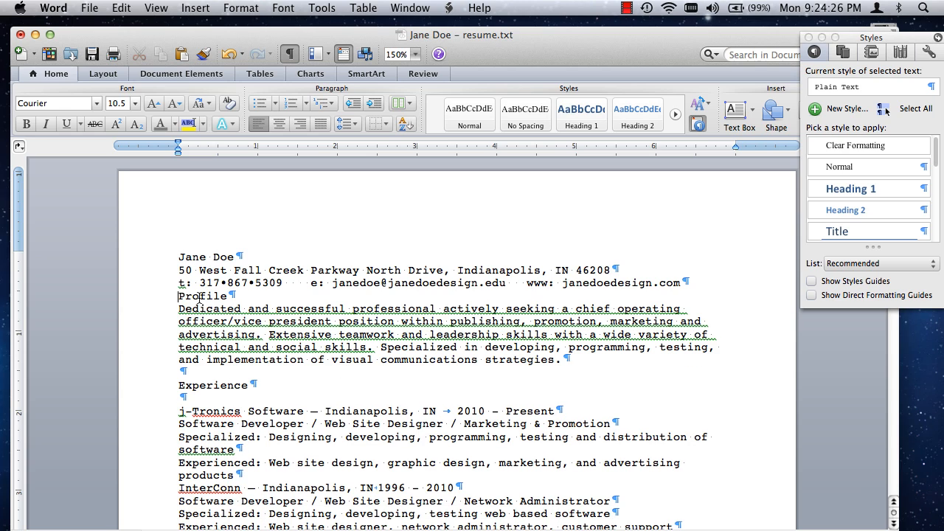
left_click_drag(183, 371, 193, 391)
key("BackSpace")
key("BackSpace")
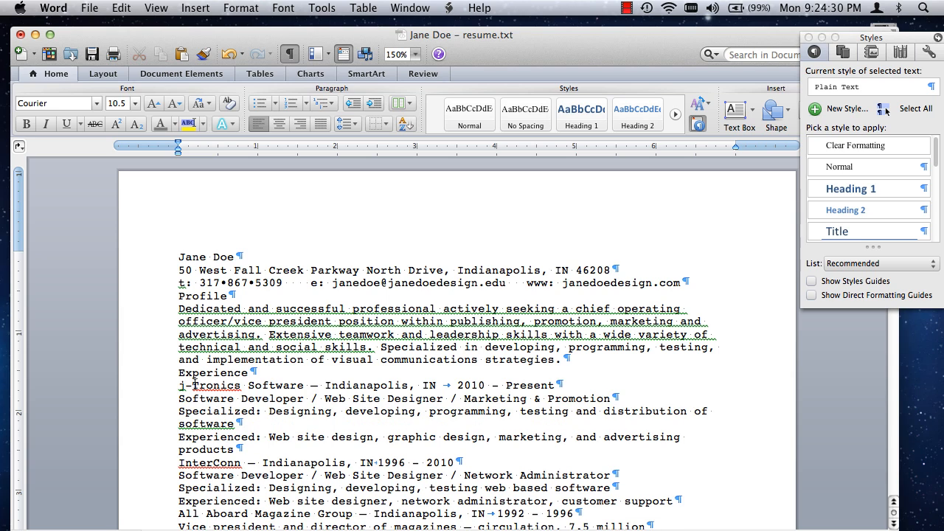
Step: Delete the three empty paragraphs above the Education heading and the one below it
scroll(321, 394, "down", 3)
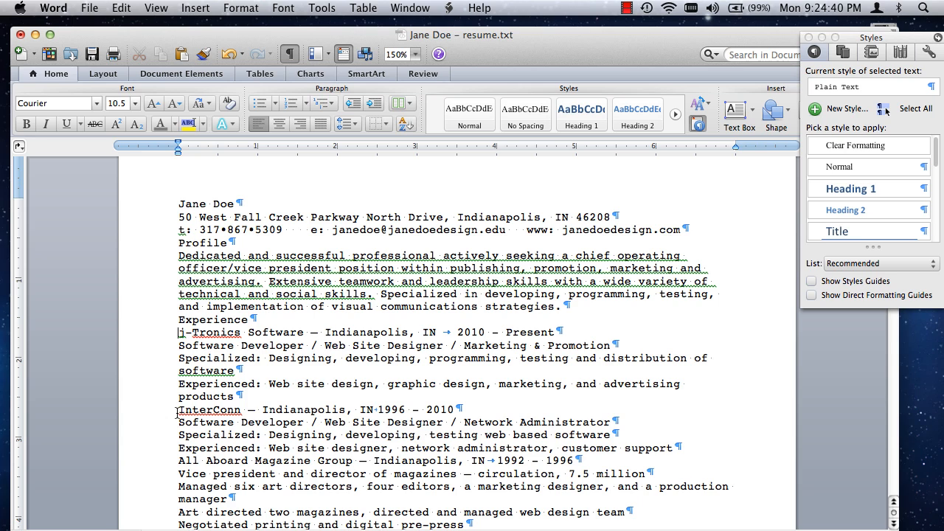
scroll(205, 391, "down", 3)
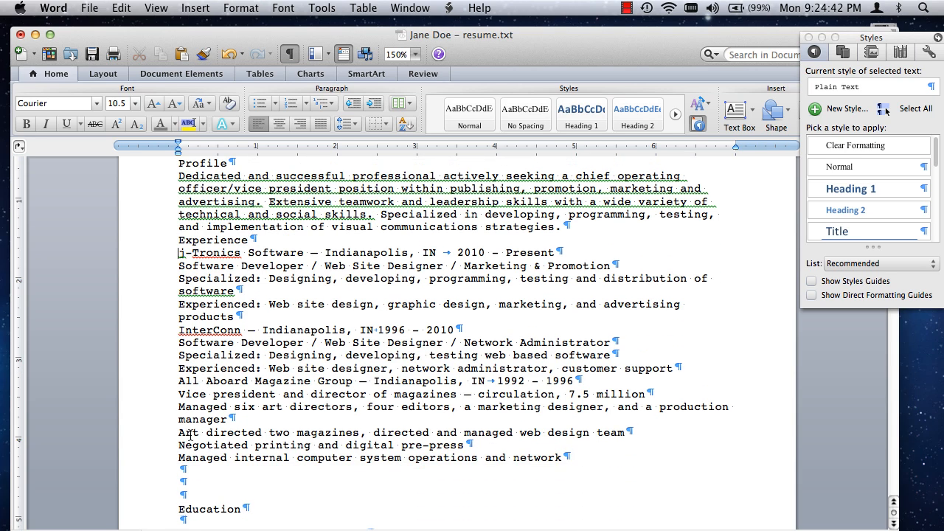
scroll(186, 435, "down", 3)
left_click_drag(179, 426, 204, 457)
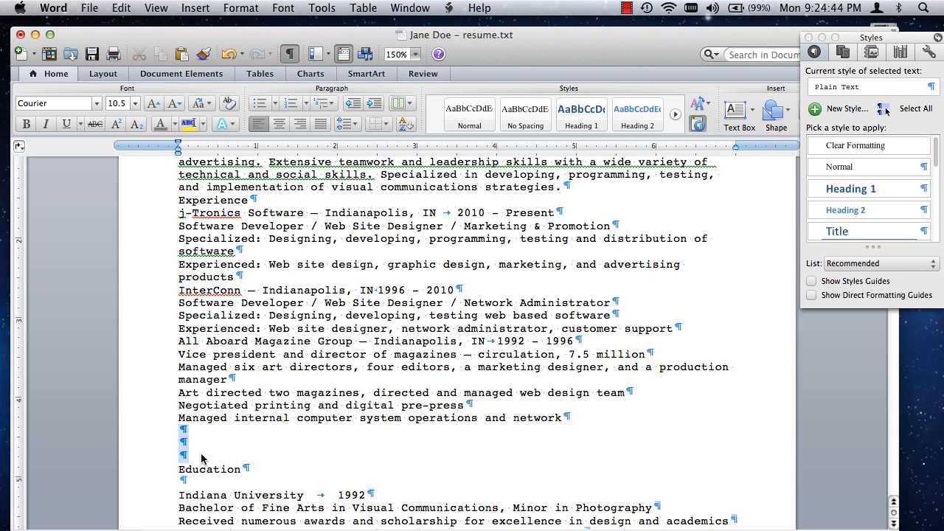
key("BackSpace")
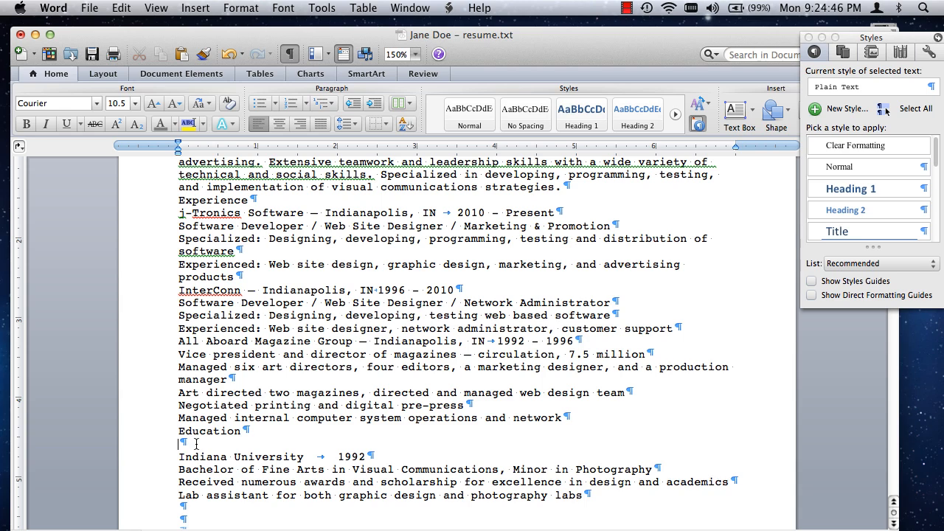
key("BackSpace")
Step: Delete the three empty paragraphs above the Skills heading and the one below it
scroll(276, 431, "down", 3)
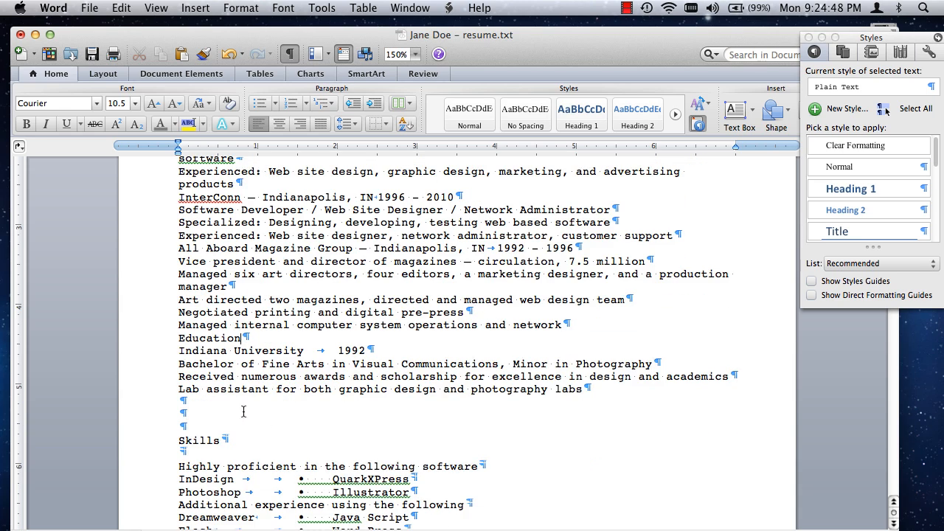
left_click_drag(179, 401, 177, 426)
key("BackSpace")
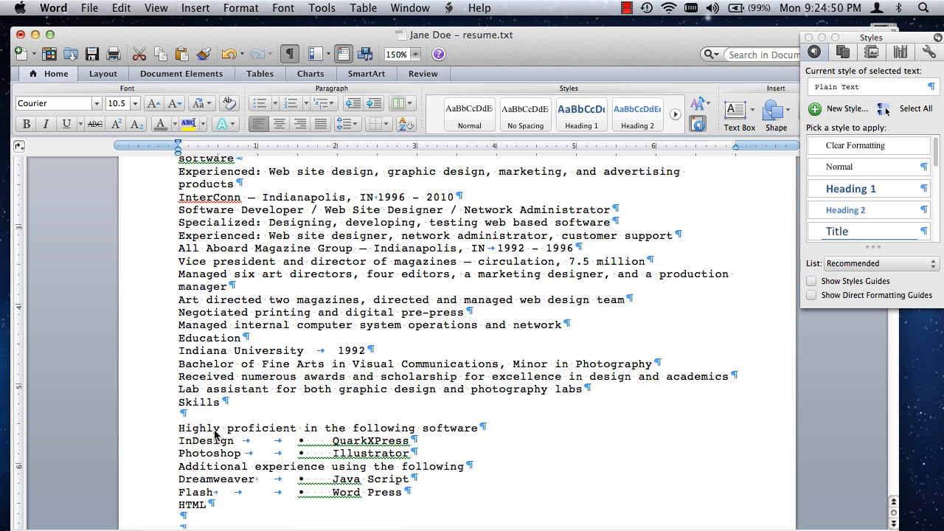
key("BackSpace")
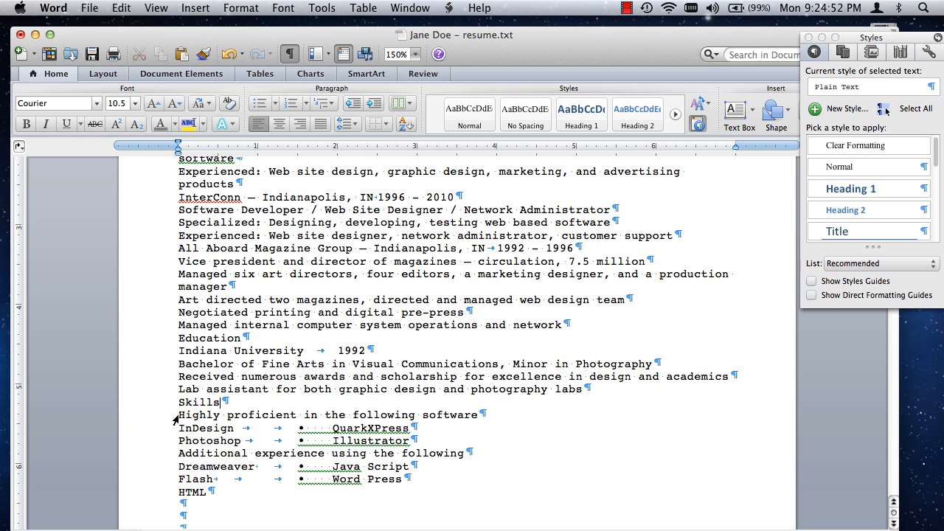
Step: Delete the empty paragraphs between HTML and the online portfolio line, and everything after that line, including the stray page number and initials
scroll(269, 398, "down", 3)
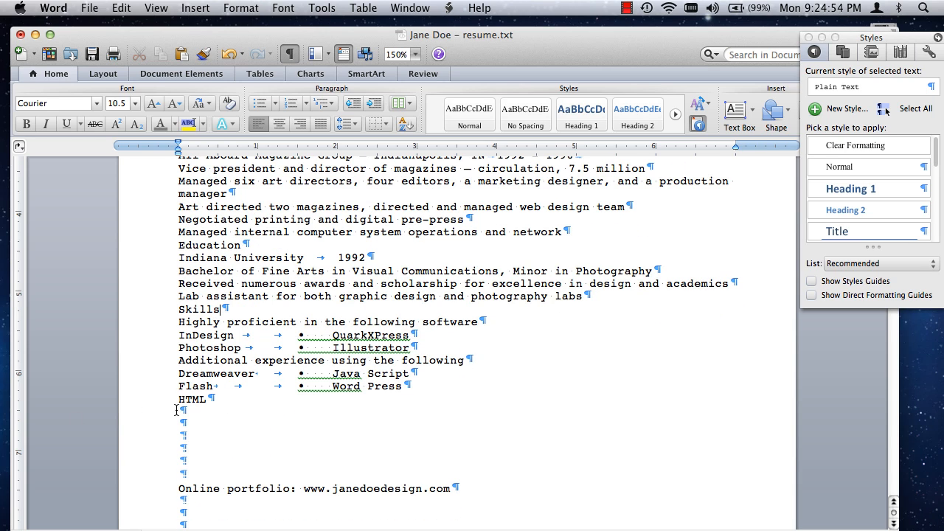
left_click_drag(177, 410, 211, 485)
key("BackSpace")
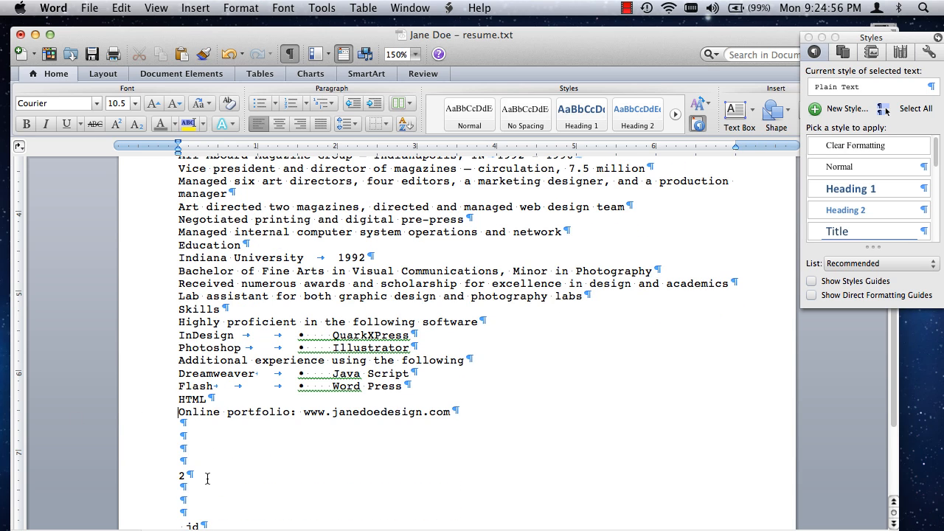
left_click_drag(187, 429, 201, 369)
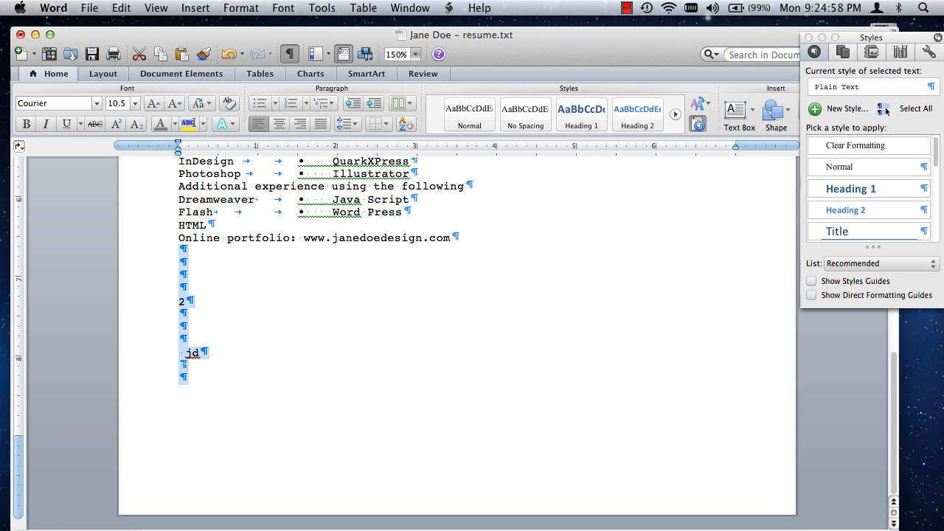
key("BackSpace")
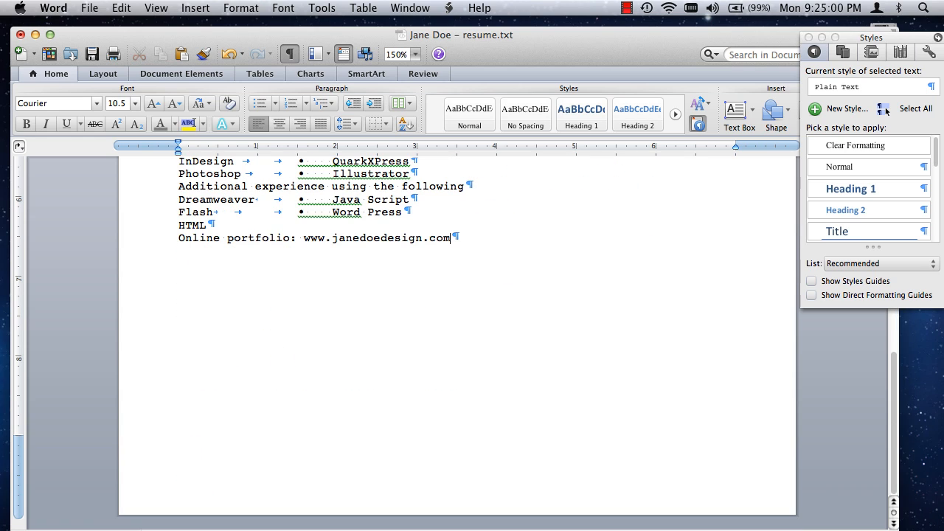
Step: Remove the bullets and the spaces after them before QuarkXPress, Illustrator, Java Script and Word Press in the Skills list
scroll(363, 289, "up", 3)
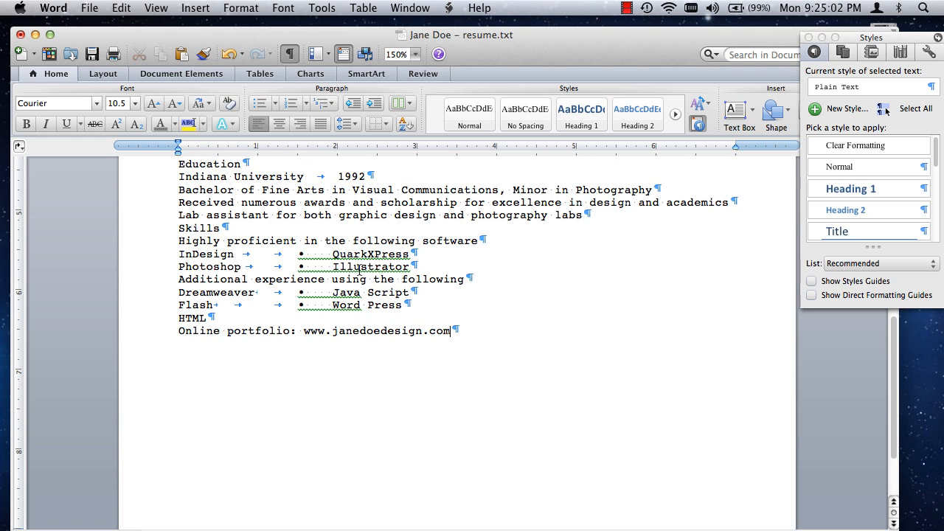
left_click_drag(332, 254, 309, 260)
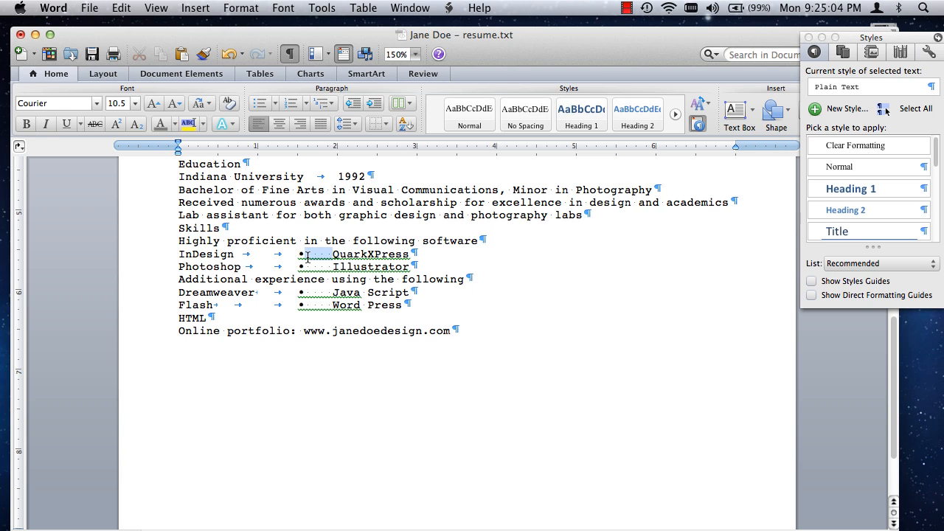
key("BackSpace")
key("BackSpace")
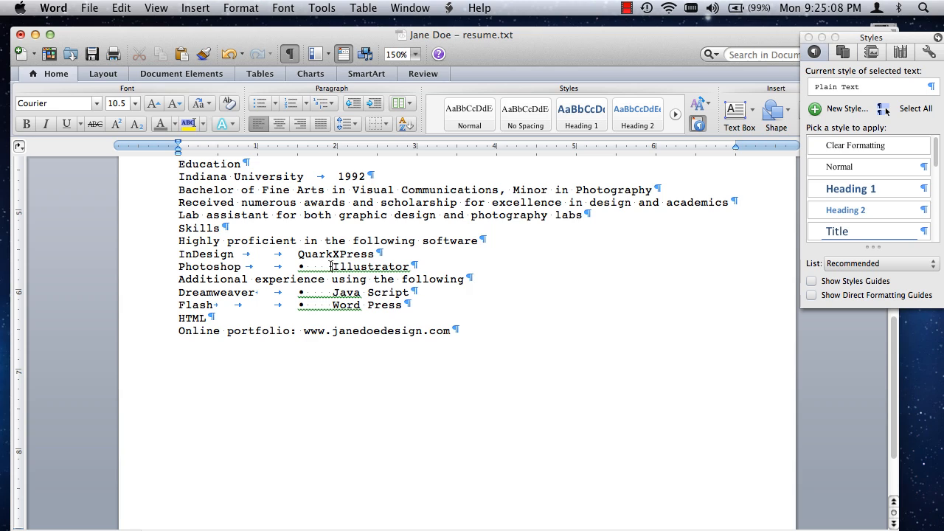
left_click_drag(331, 266, 303, 263)
key("BackSpace")
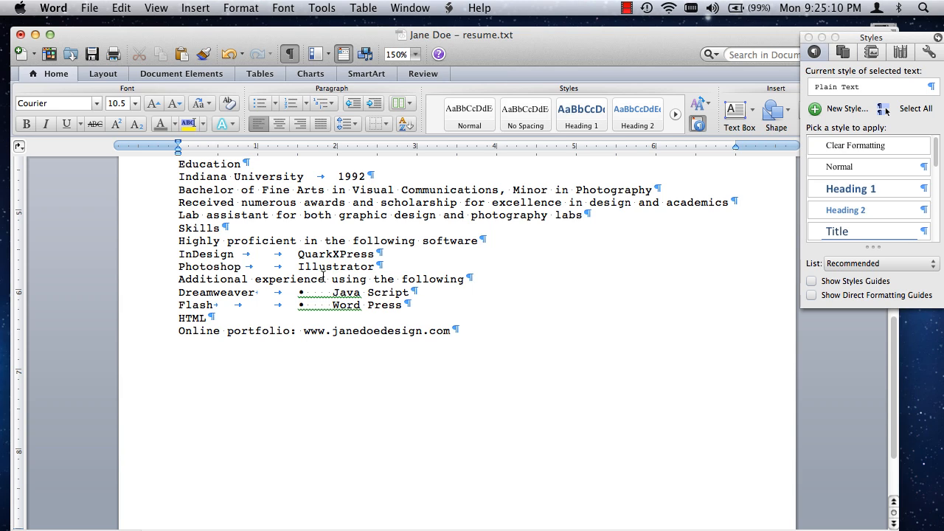
left_click_drag(332, 292, 299, 305)
key("BackSpace")
key("BackSpace")
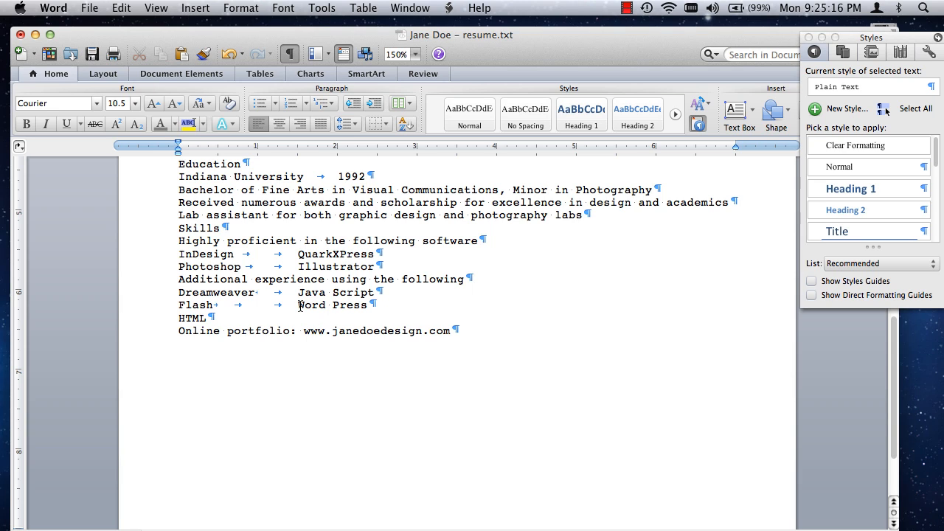
Step: Delete one tab before each of QuarkXPress, Illustrator, Java Script and Word Press in the Skills list
key("BackSpace")
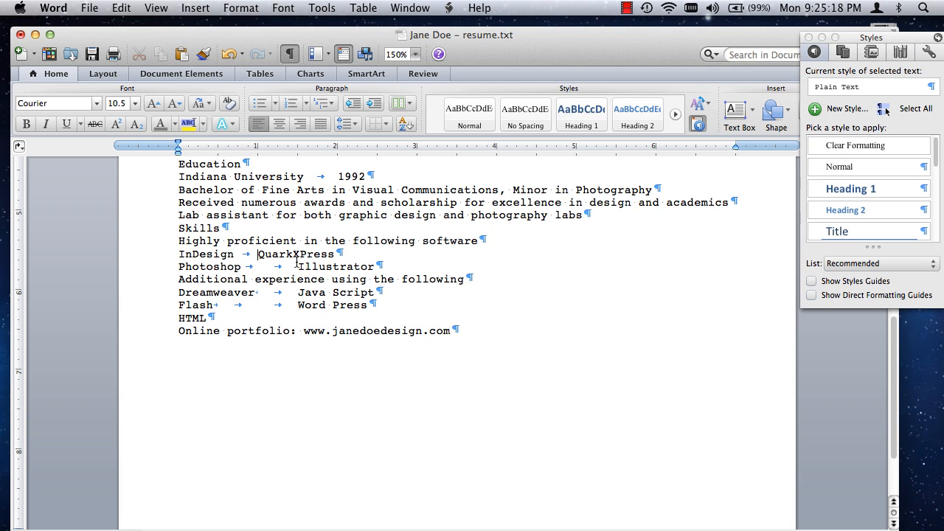
key("BackSpace")
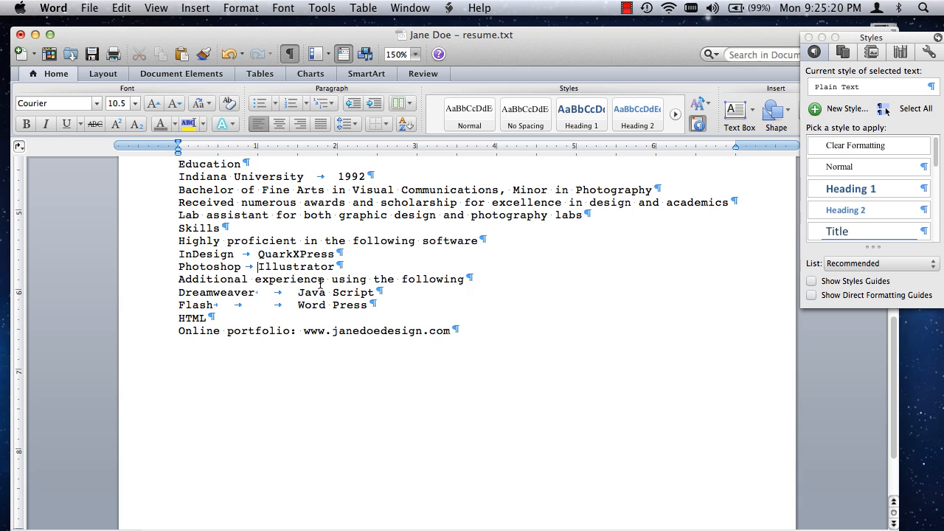
left_click(298, 294)
key("BackSpace")
key("BackSpace")
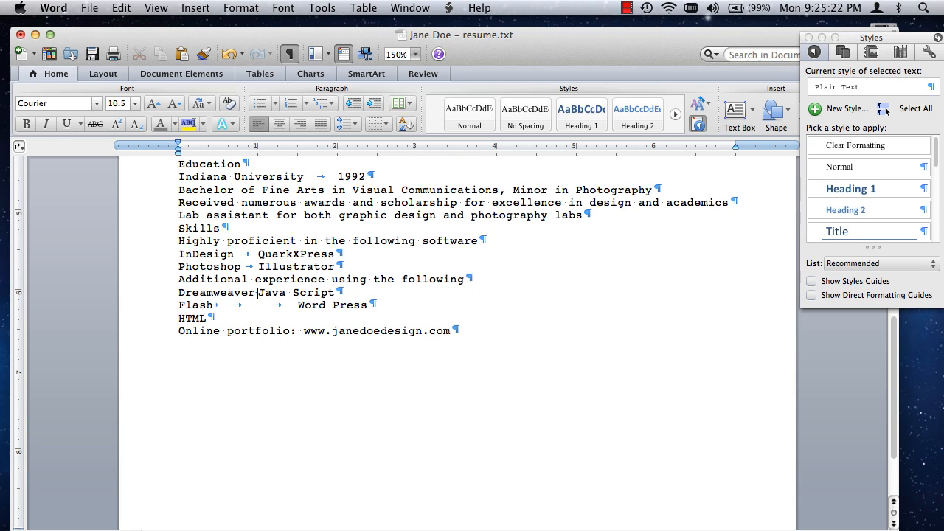
left_click(298, 305)
key("BackSpace")
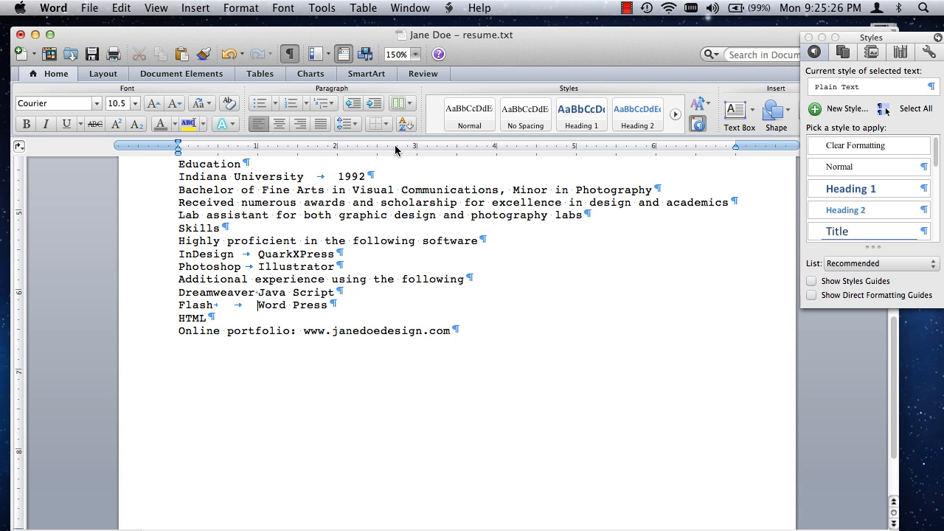
Step: Delete the extra tab between Flash and Word Press so that a single tab separates them
left_click(415, 53)
left_click(402, 80)
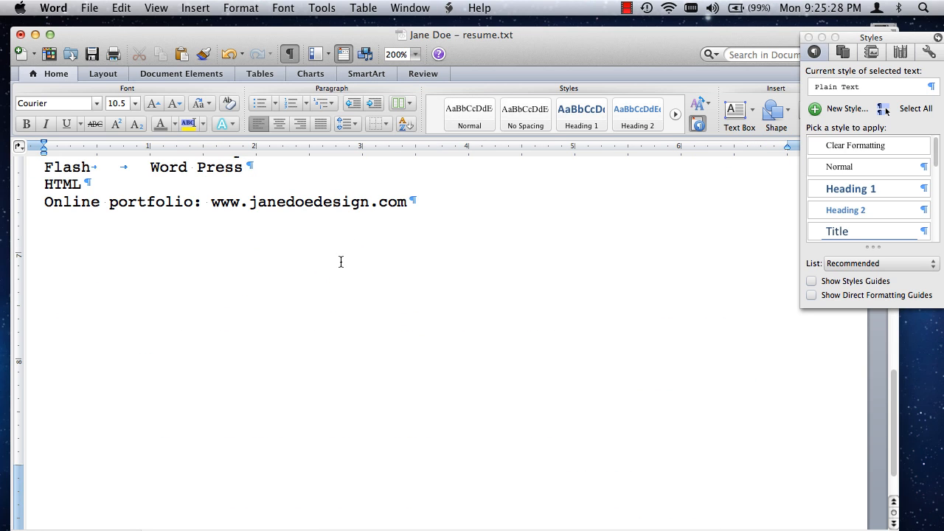
scroll(214, 231, "down", 1)
scroll(214, 232, "up", 3)
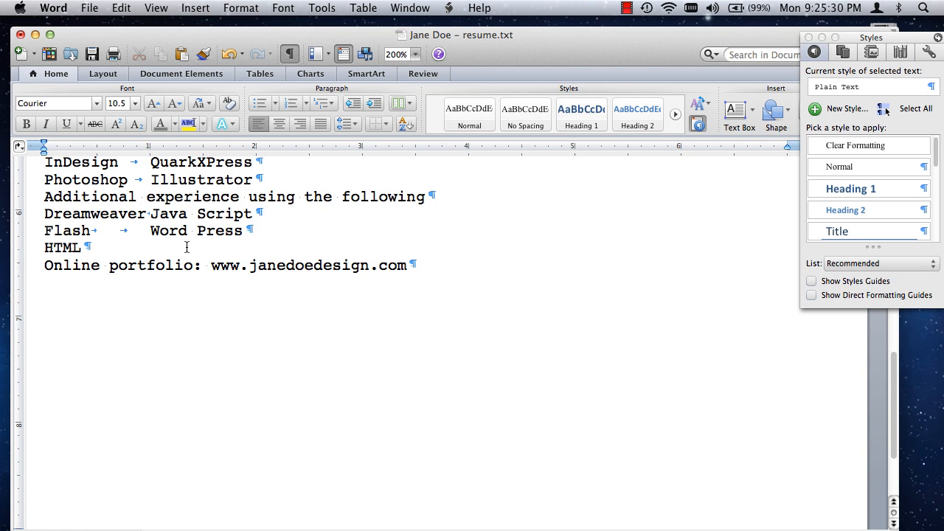
left_click(415, 54)
left_click(416, 74)
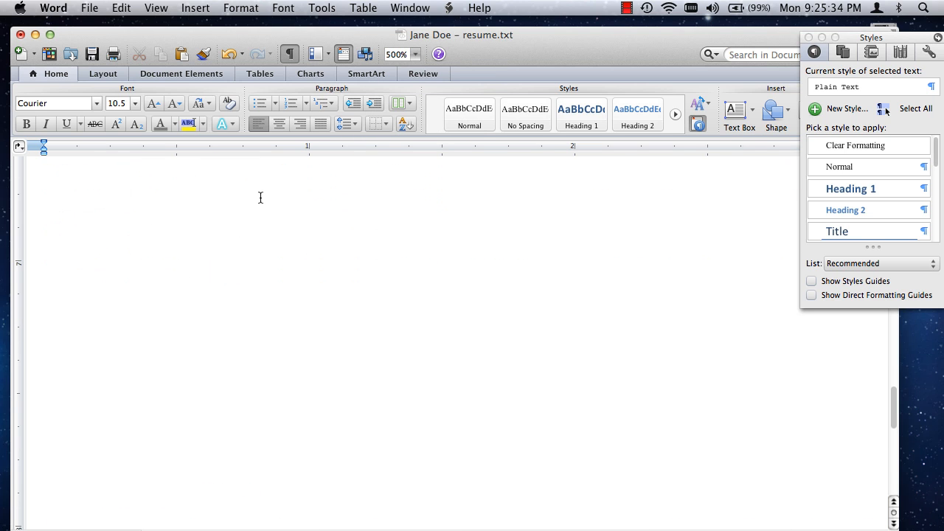
scroll(261, 203, "up", 3)
scroll(244, 274, "up", 1)
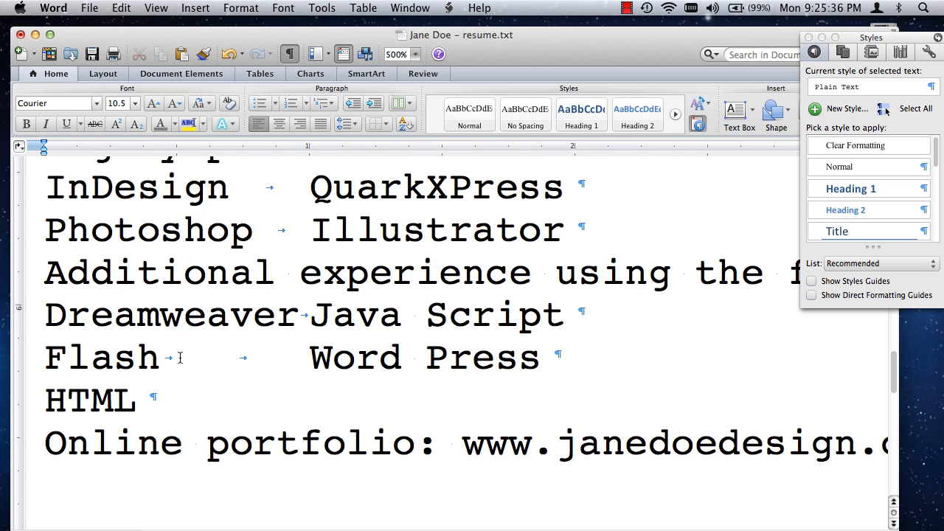
key("BackSpace")
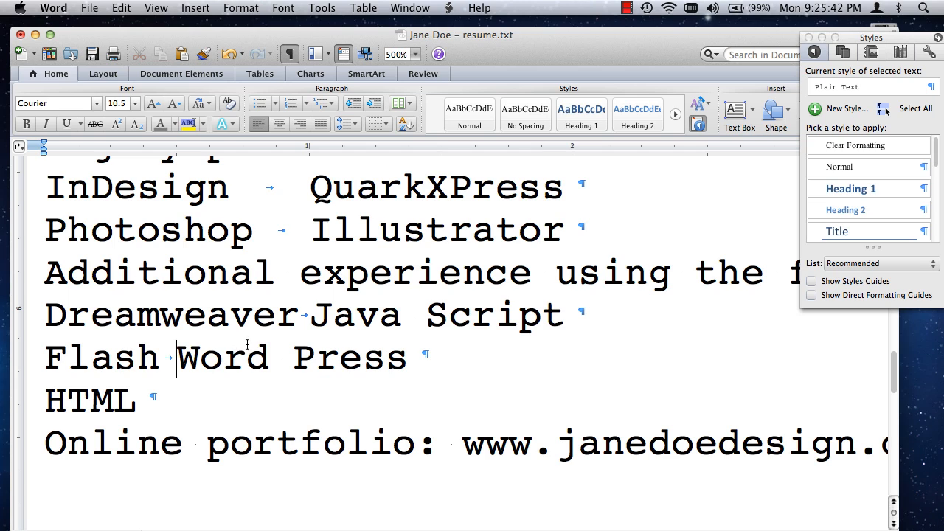
key("Tab")
key("Tab")
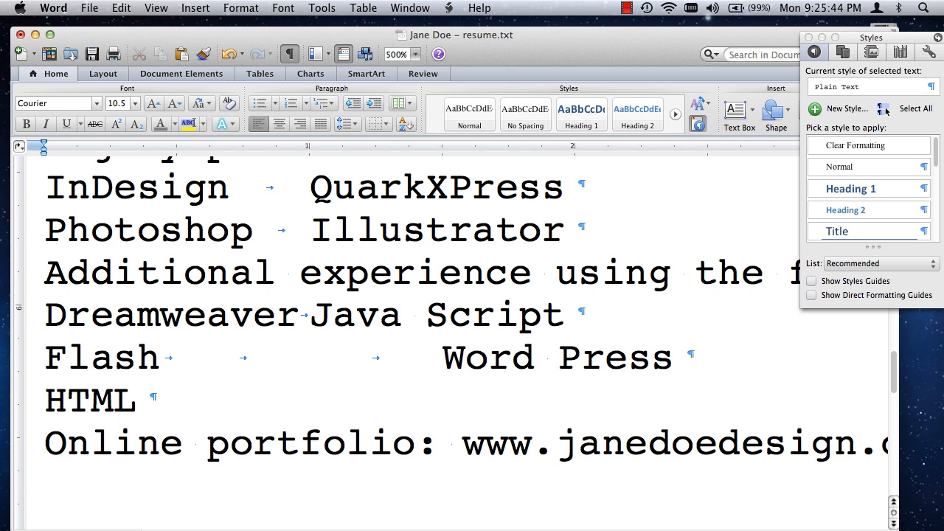
key("BackSpace")
key("BackSpace")
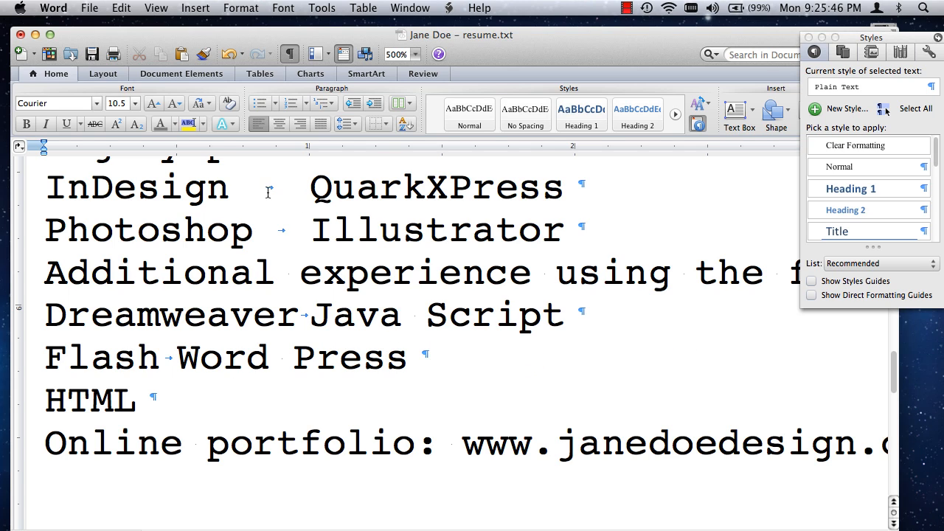
Step: Apply the Heading 1 style to the Profile line near the start of the resume
scroll(301, 243, "down", 3)
scroll(306, 246, "up", 6)
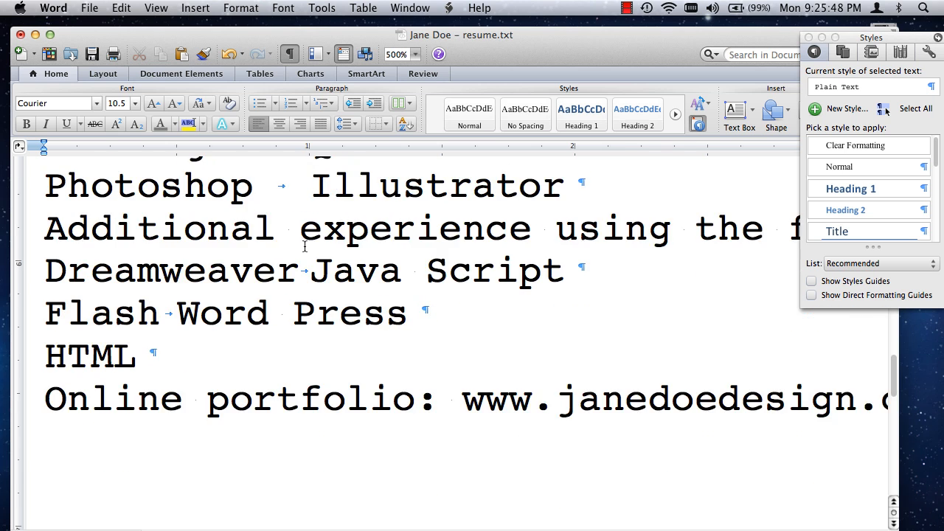
left_click(415, 53)
left_click(410, 120)
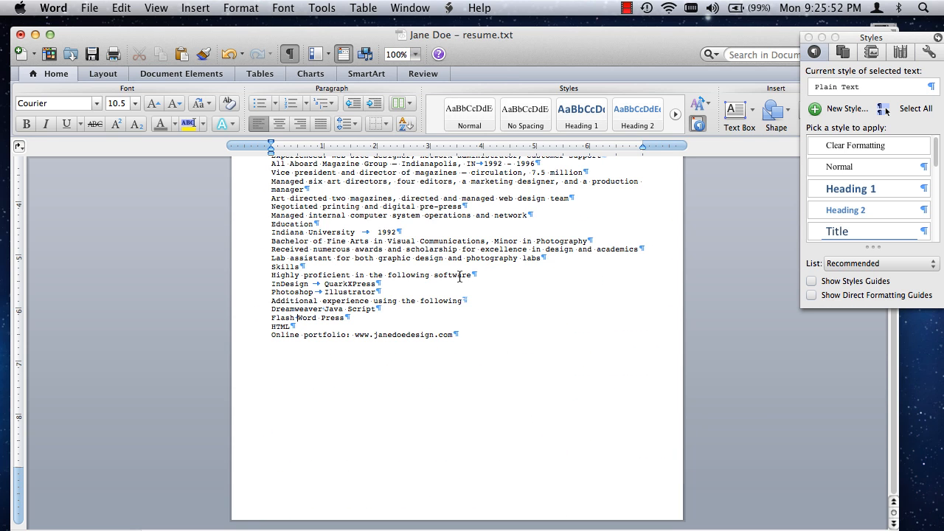
scroll(461, 274, "up", 8)
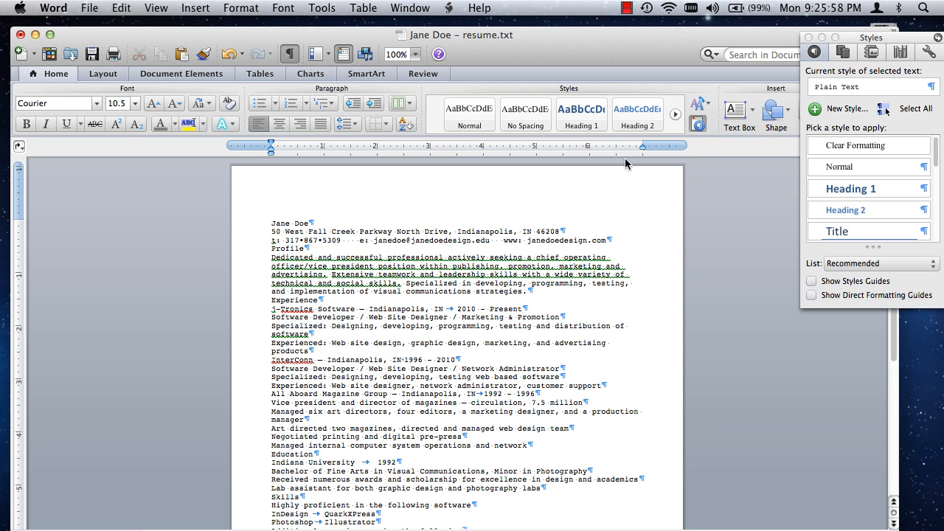
triple_click(284, 250)
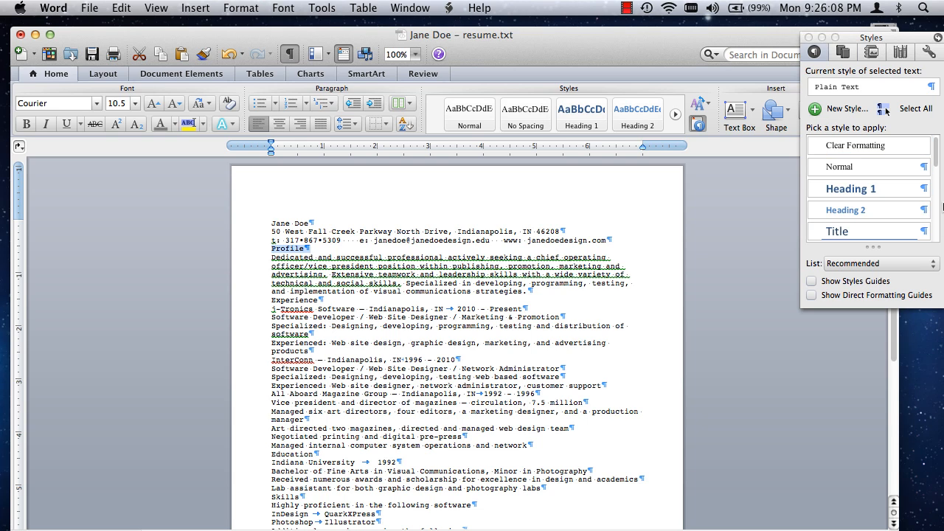
left_click(881, 189)
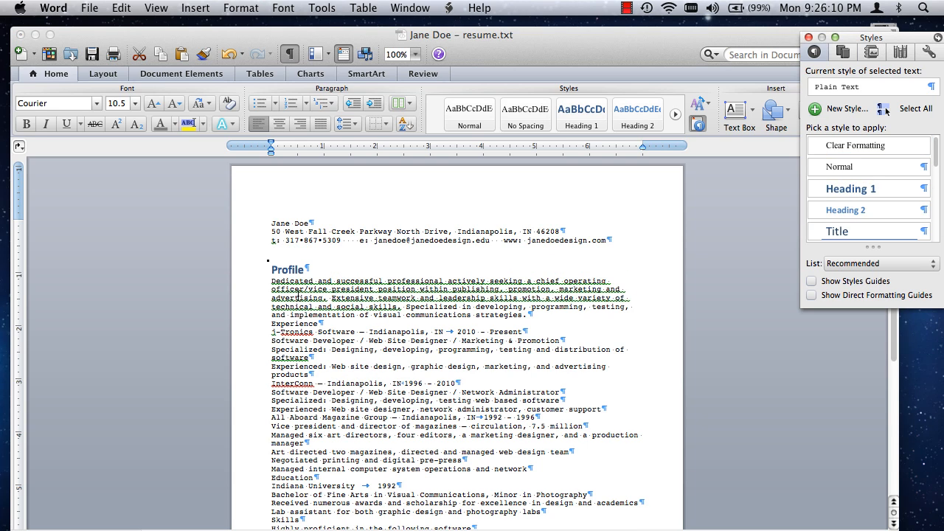
Step: Delete the paragraph break before Profile, and put Profile back on its own line in plain text
left_click(264, 267)
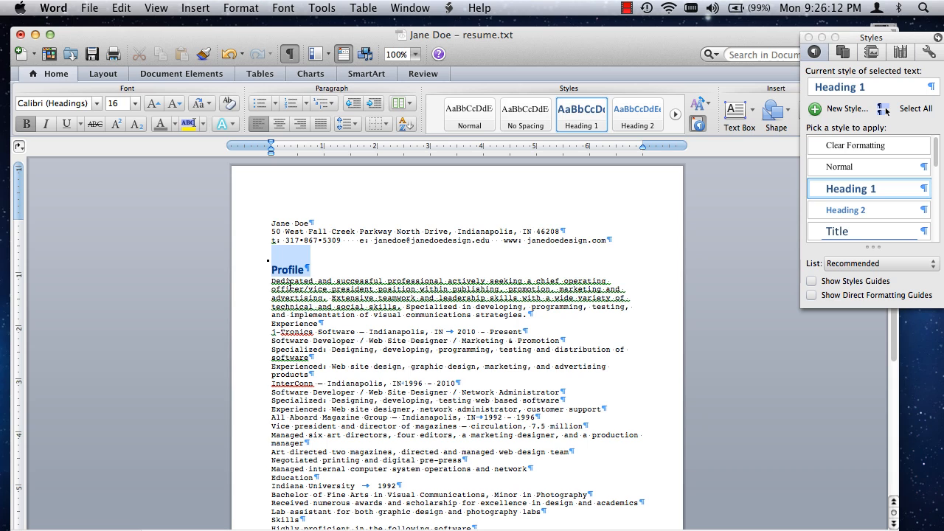
left_click(270, 260)
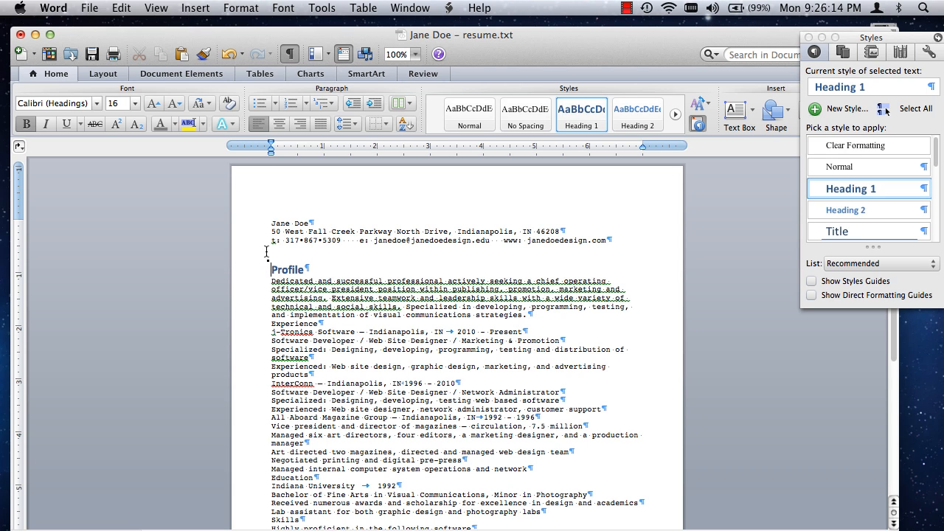
key("BackSpace")
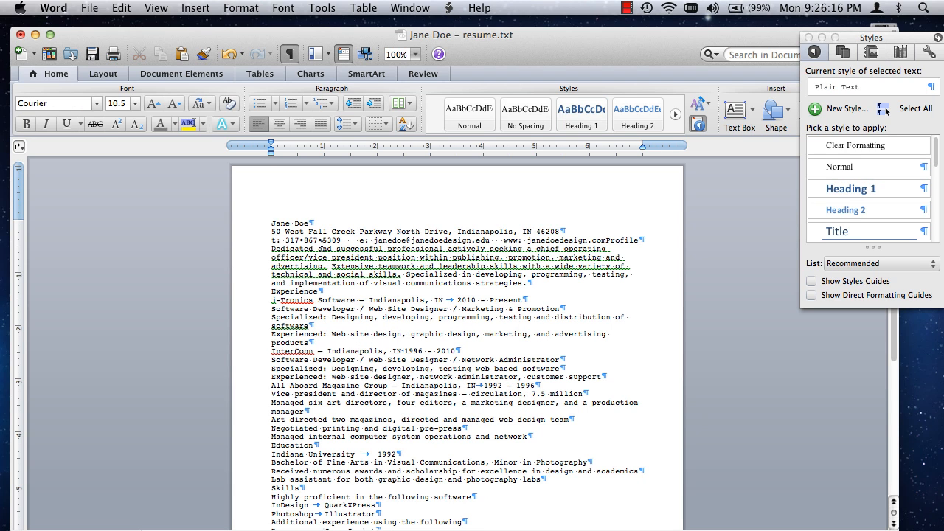
key("Return")
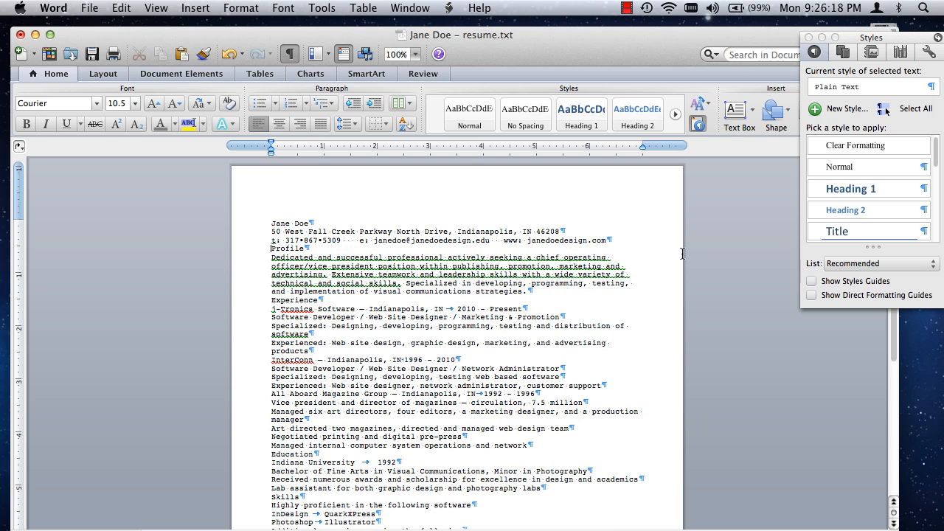
Step: Apply the Heading 2 style to the Profile line and view the document at 150% zoom
left_click(885, 214)
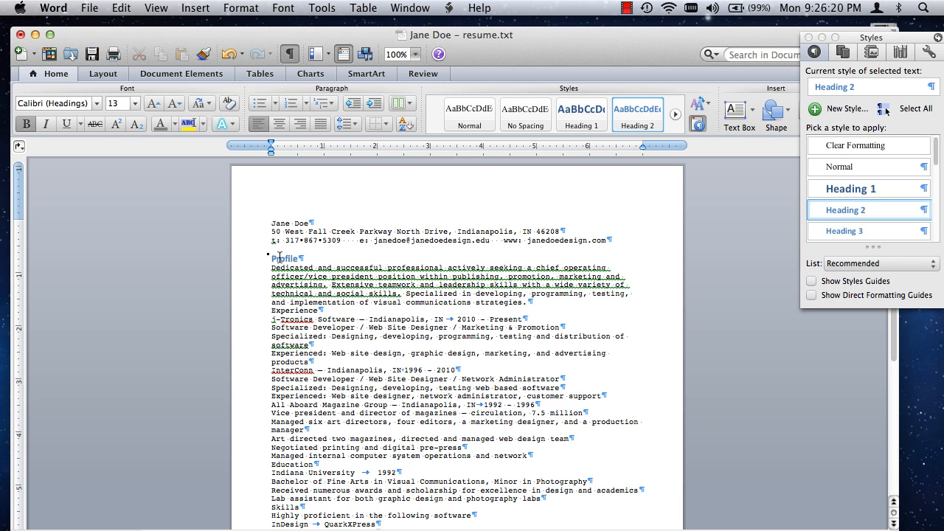
left_click(415, 55)
left_click(410, 96)
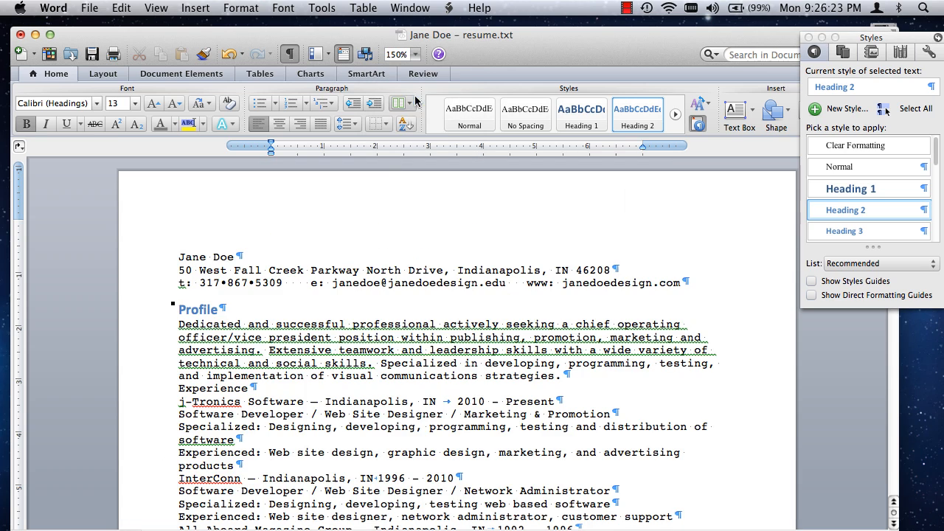
left_click(169, 307)
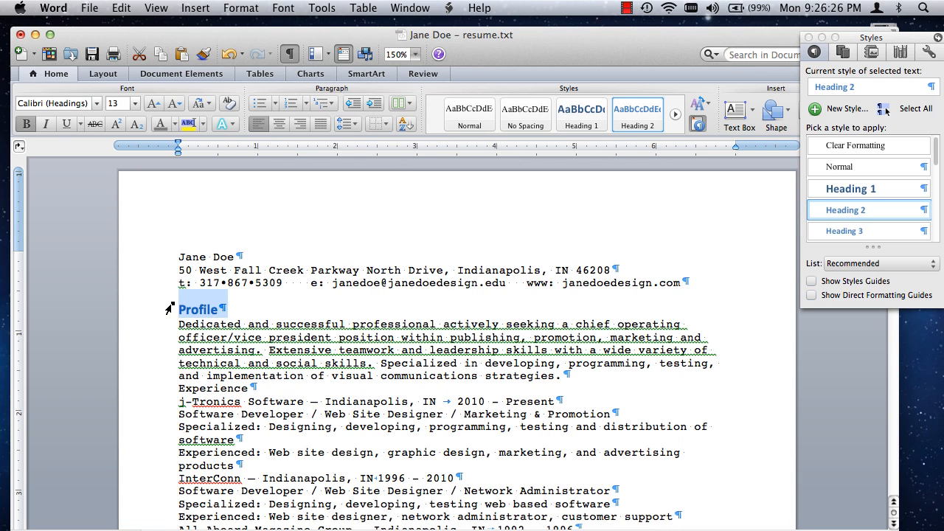
left_click(182, 312)
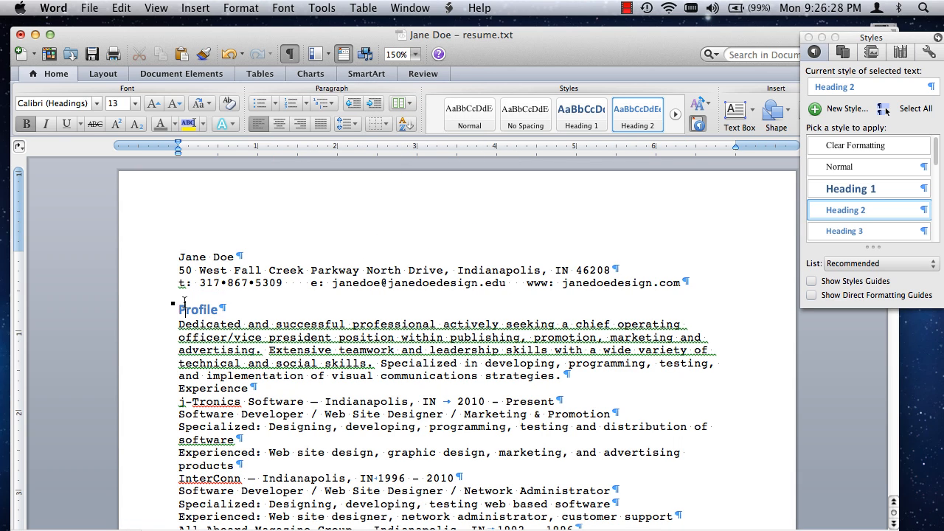
left_click(157, 284)
left_click(222, 317)
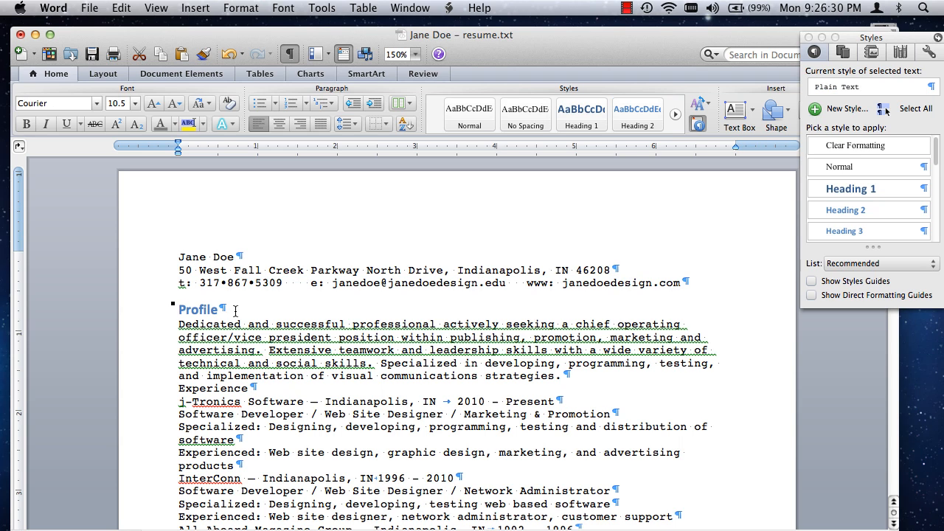
Step: Apply the List Paragraph style to the descriptive paragraph below Profile
scroll(343, 310, "down", 3)
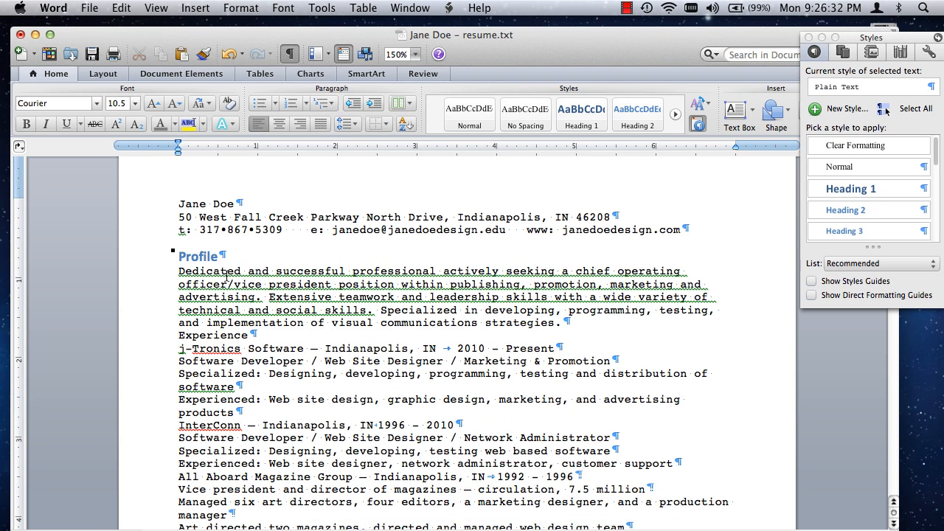
left_click_drag(226, 275, 548, 332)
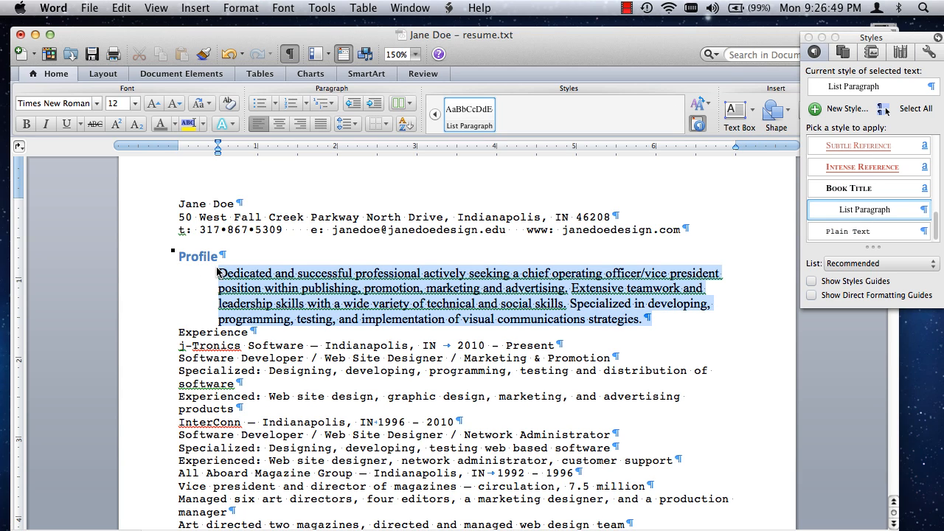
left_click(856, 233)
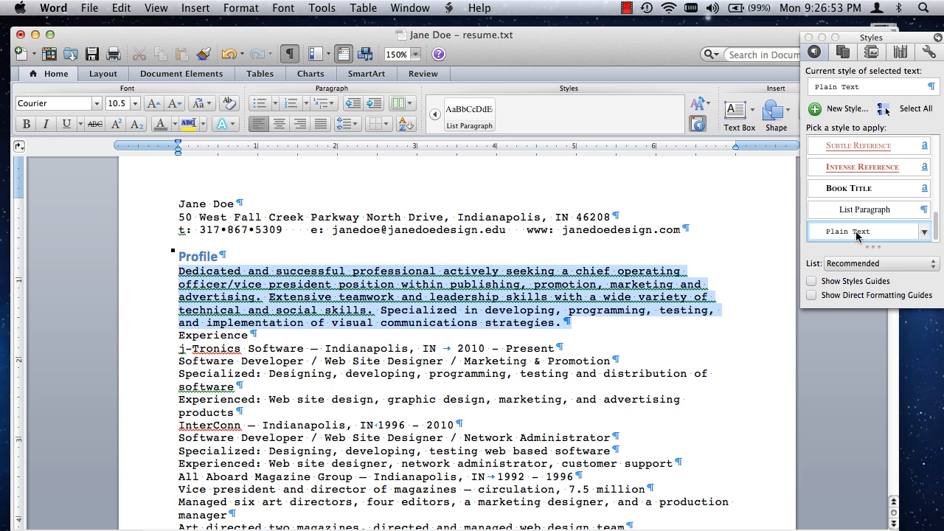
left_click(864, 210)
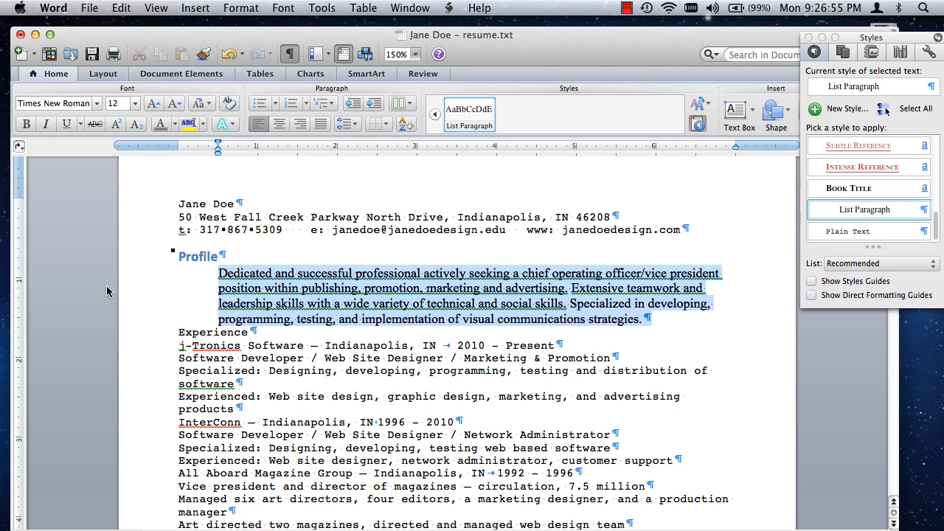
left_click(214, 333)
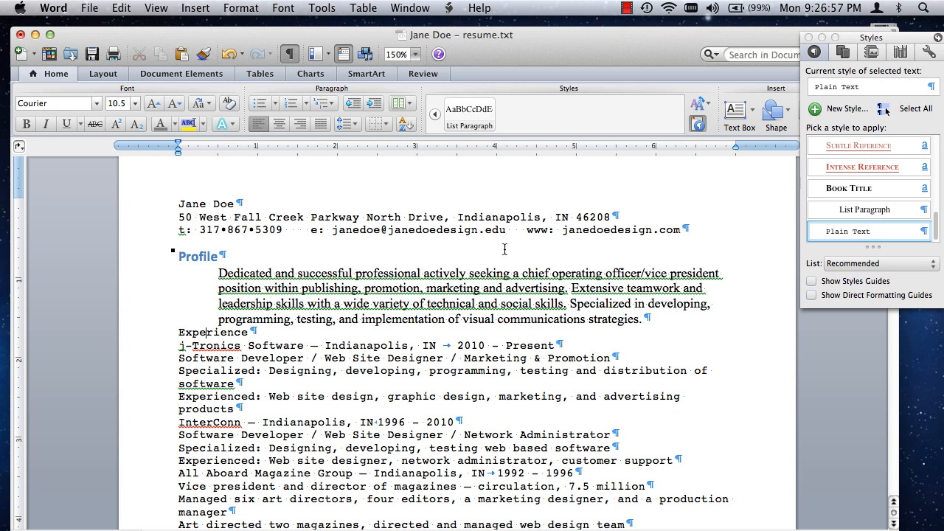
Step: Apply the Heading 1 style to Profile, Experience, Education and Skills together as a multiple selection
triple_click(196, 256)
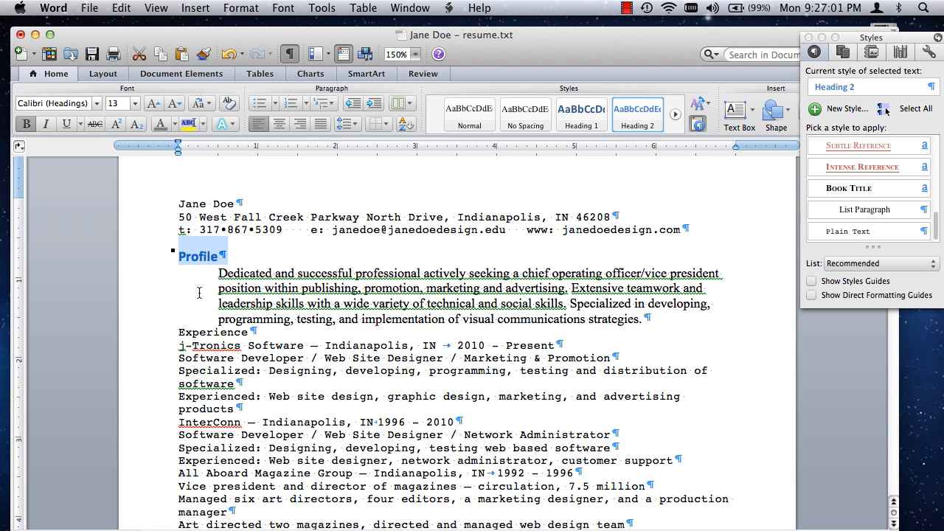
double_click(206, 332, "super")
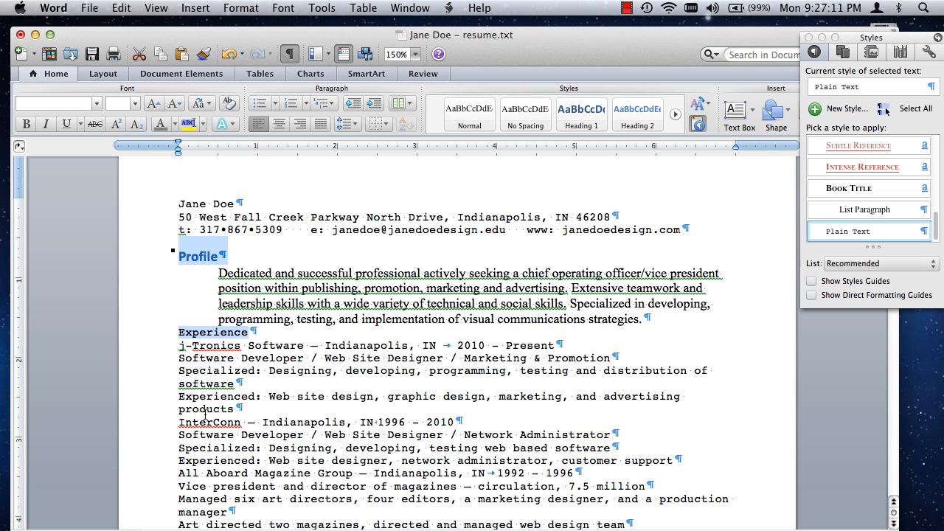
scroll(214, 430, "down", 5)
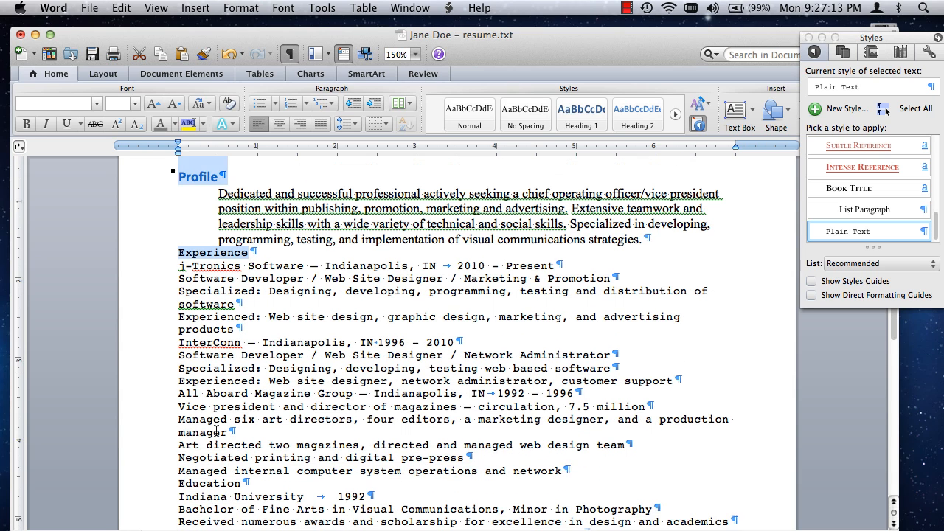
double_click(204, 458)
scroll(296, 455, "down", 4)
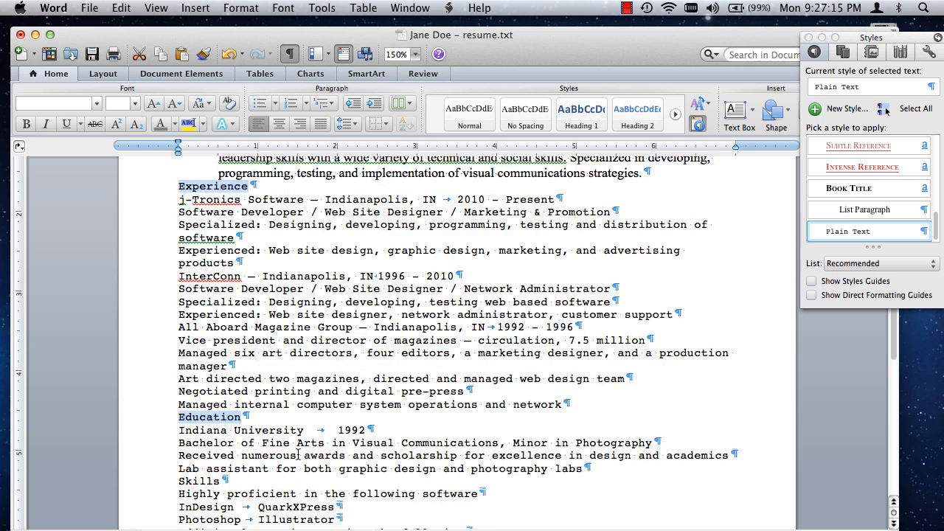
double_click(193, 441, "super")
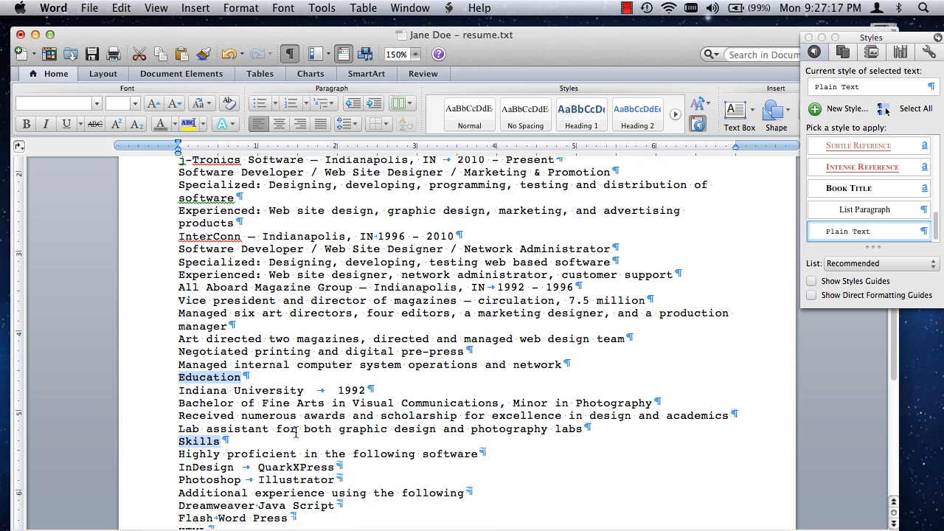
scroll(287, 445, "down", 3)
scroll(286, 445, "up", 7)
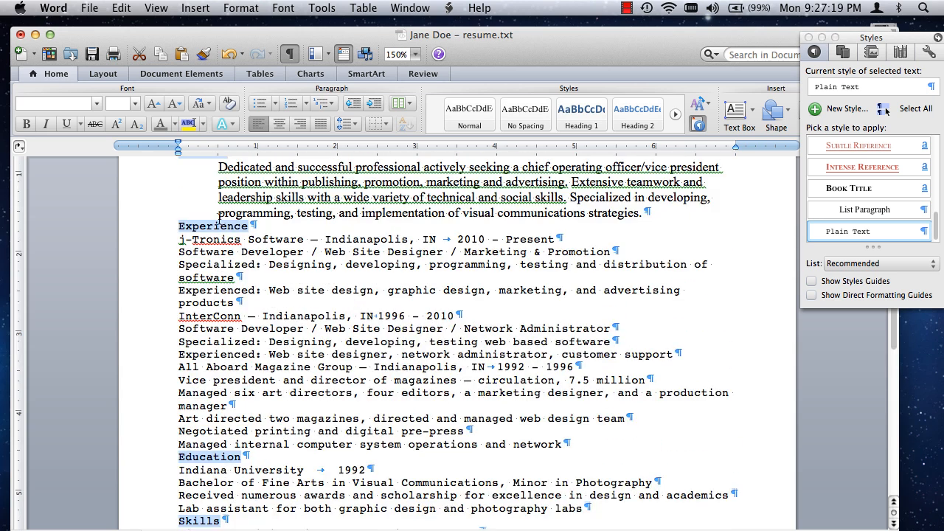
left_click(878, 210)
scroll(870, 185, "up", 5)
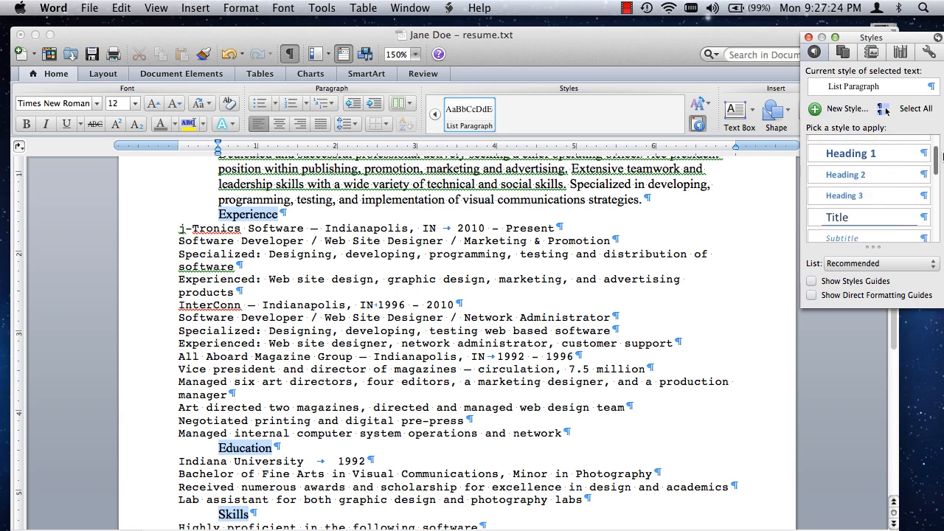
left_click(876, 167)
scroll(324, 284, "down", 3)
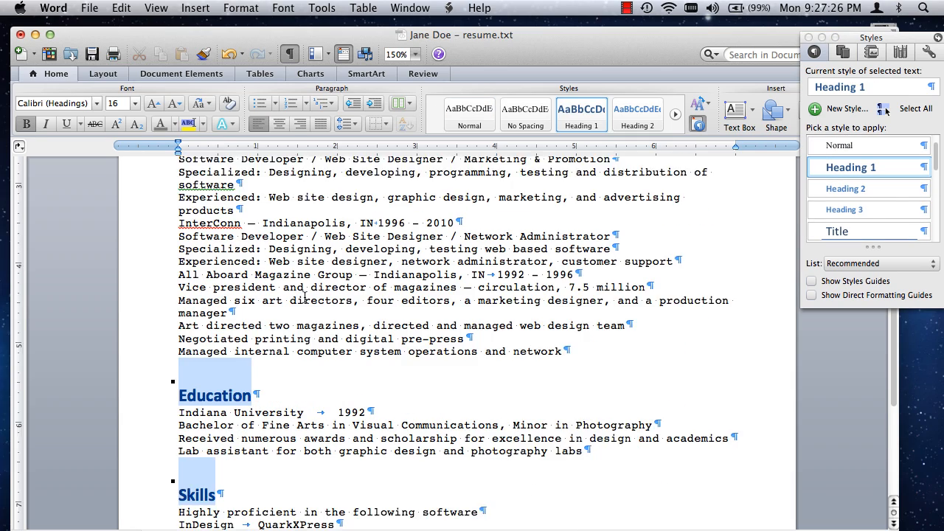
scroll(310, 295, "up", 4)
scroll(308, 299, "up", 3)
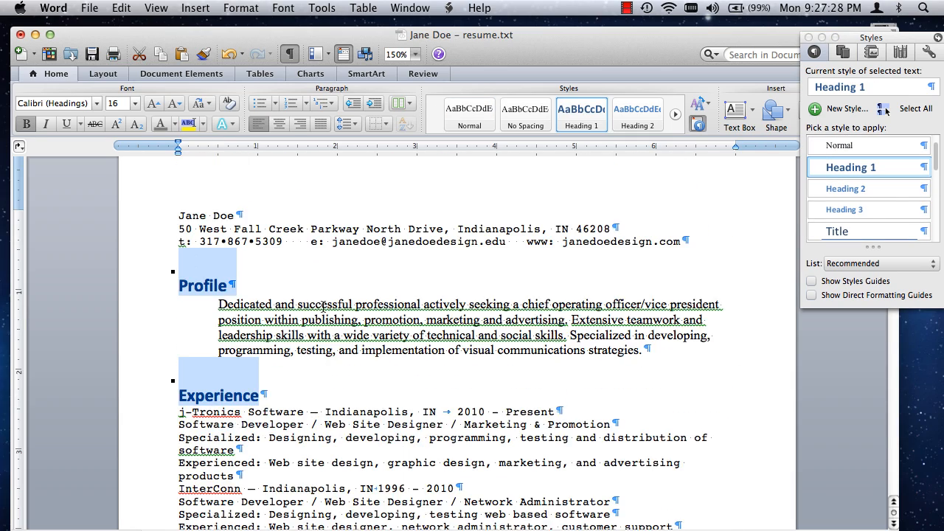
Step: Apply the List Paragraph style to all the job lines between the Experience and Education headings
scroll(317, 295, "down", 5)
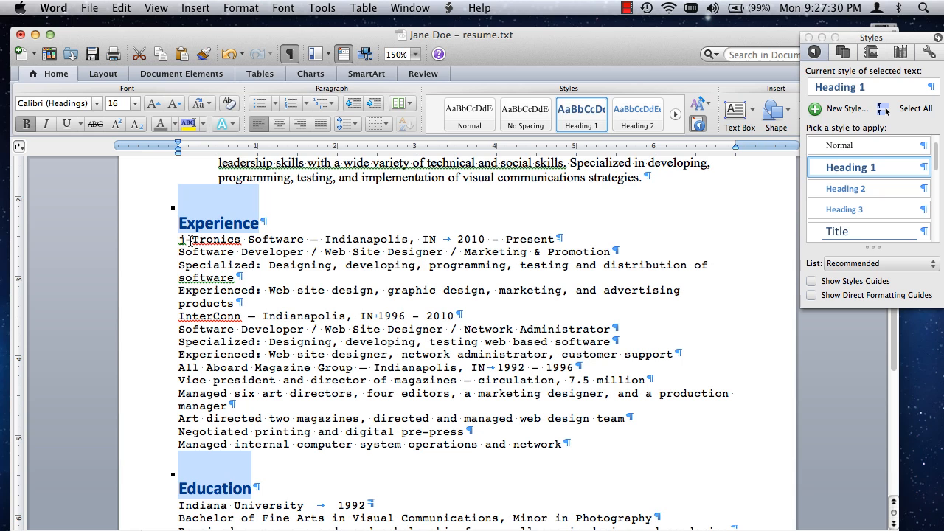
left_click_drag(189, 241, 467, 446)
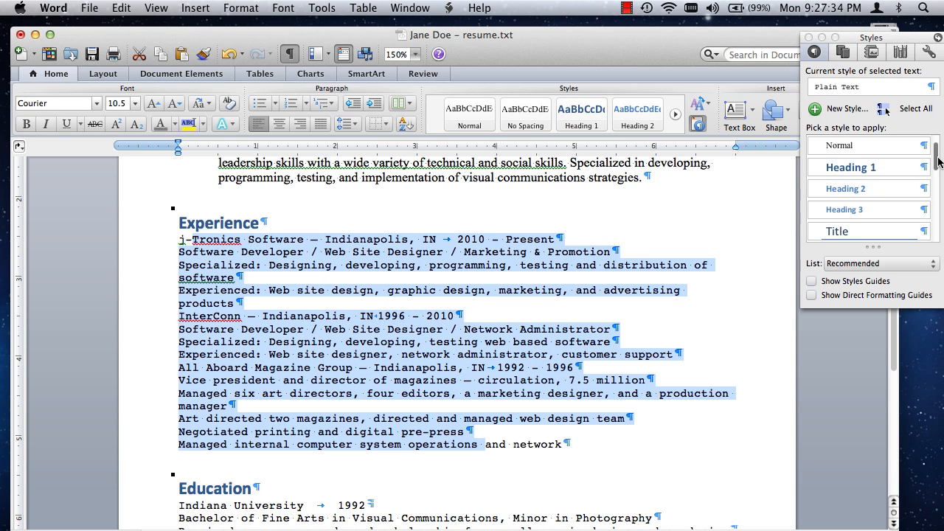
left_click_drag(939, 161, 935, 251)
left_click(864, 210)
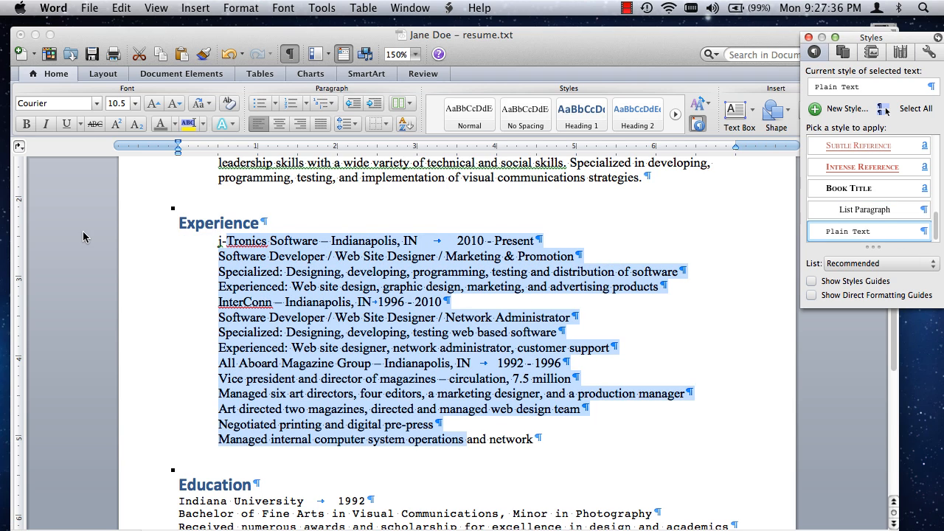
left_click(251, 242)
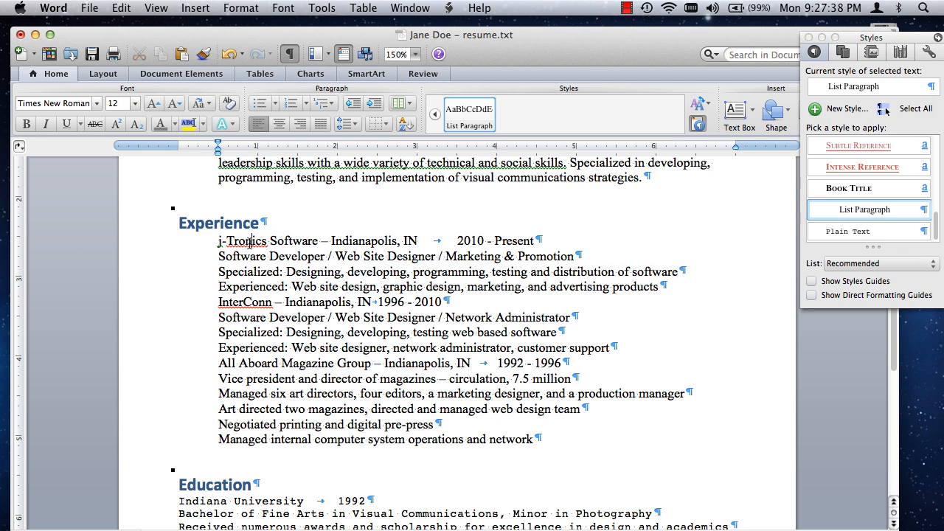
Step: Try the Book Title style on the j-Tronics Software line under Experience, and replace it with the Strong style
triple_click(250, 242)
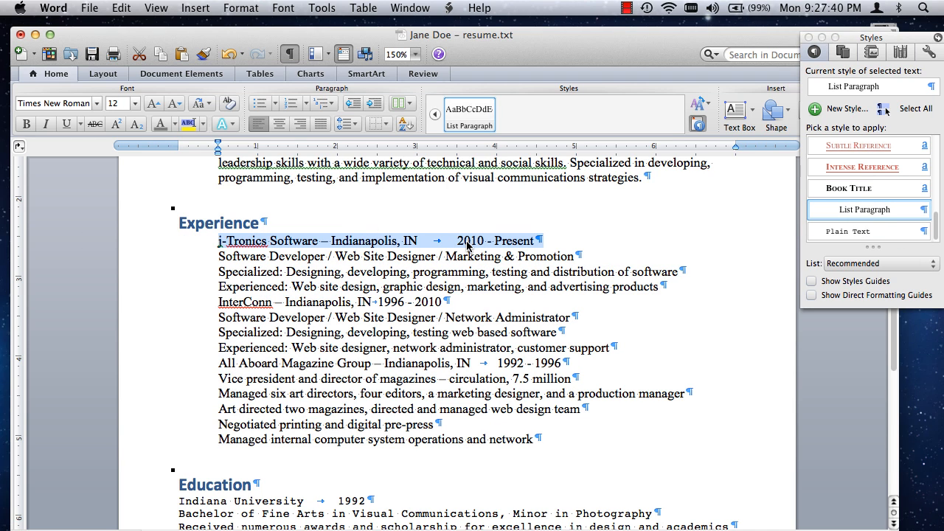
left_click(893, 194)
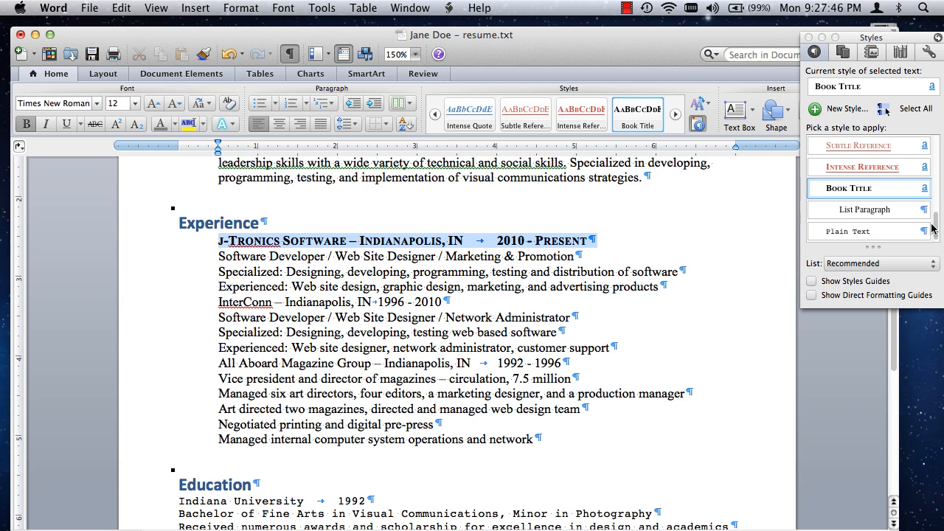
left_click_drag(932, 230, 935, 195)
left_click(863, 185)
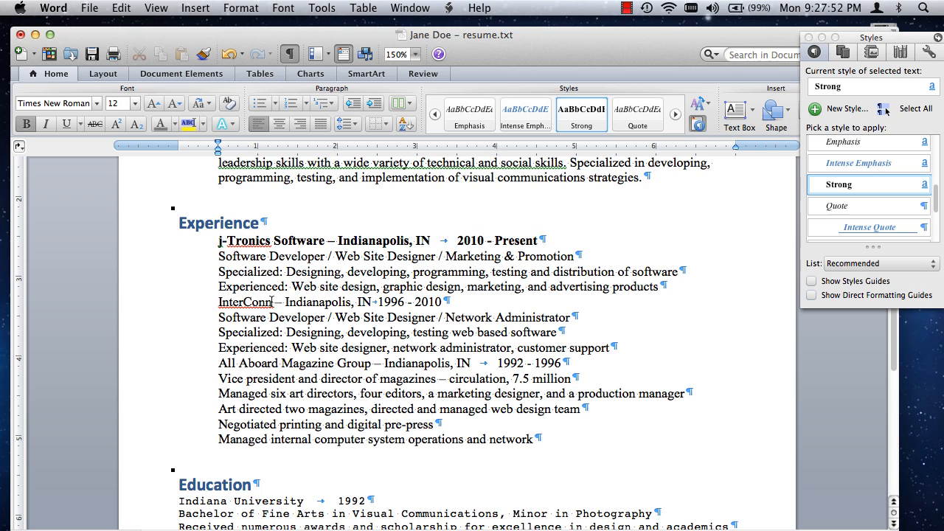
Step: Apply the Strong style to the InterConn and All Aboard Magazine Group lines under Experience
triple_click(272, 301)
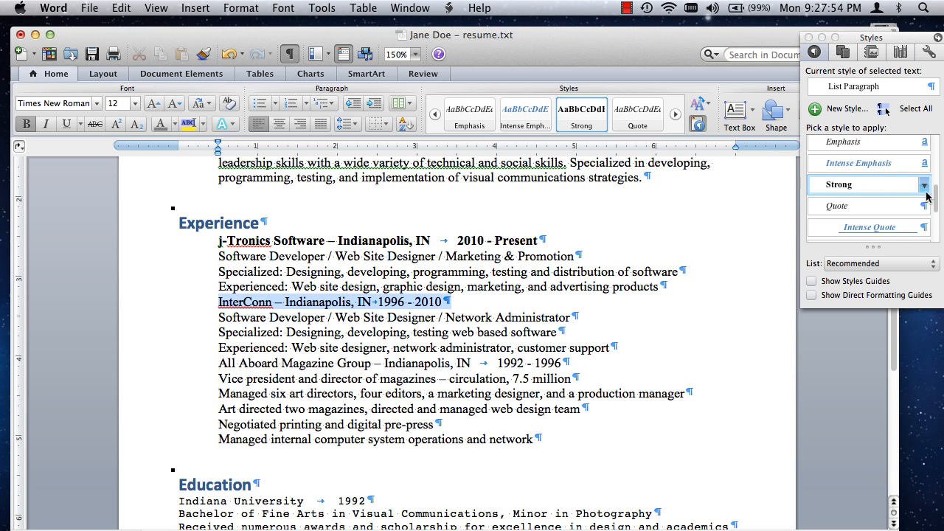
left_click_drag(935, 202, 938, 155)
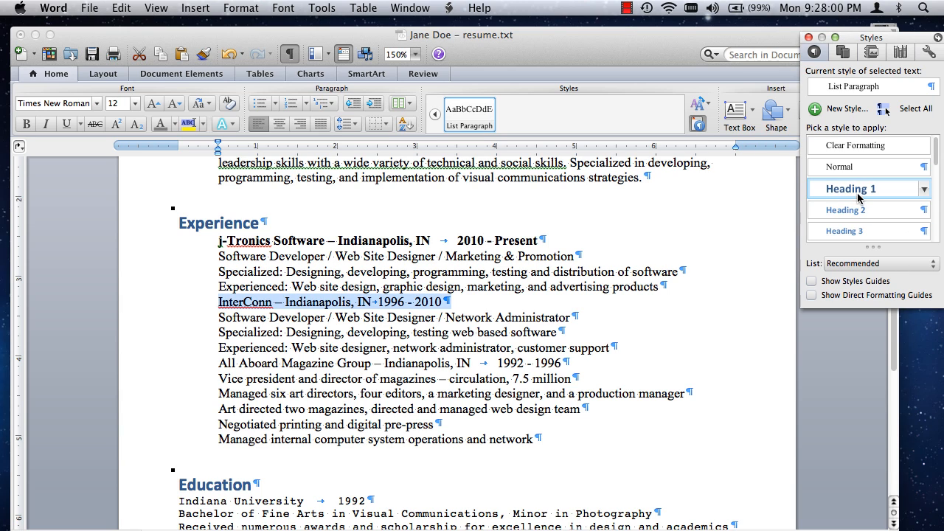
left_click_drag(936, 153, 938, 207)
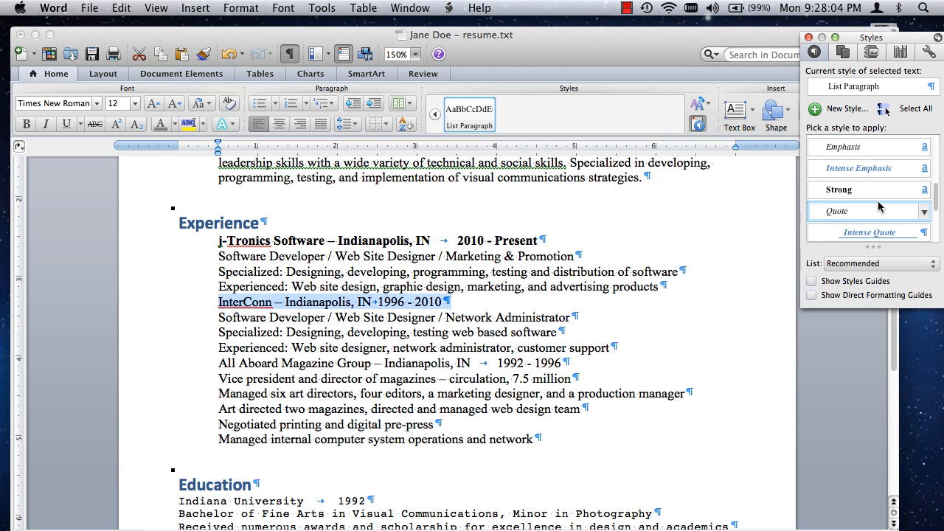
left_click(872, 197)
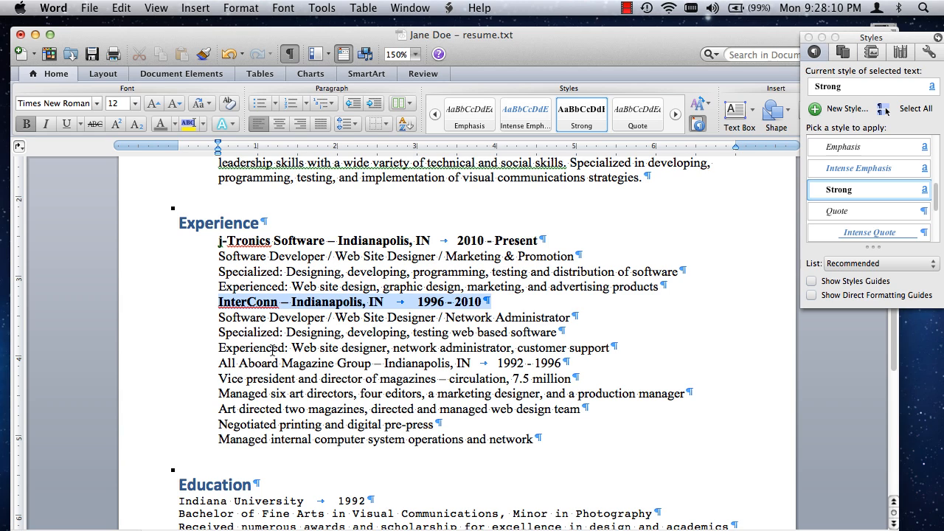
triple_click(271, 363, "super")
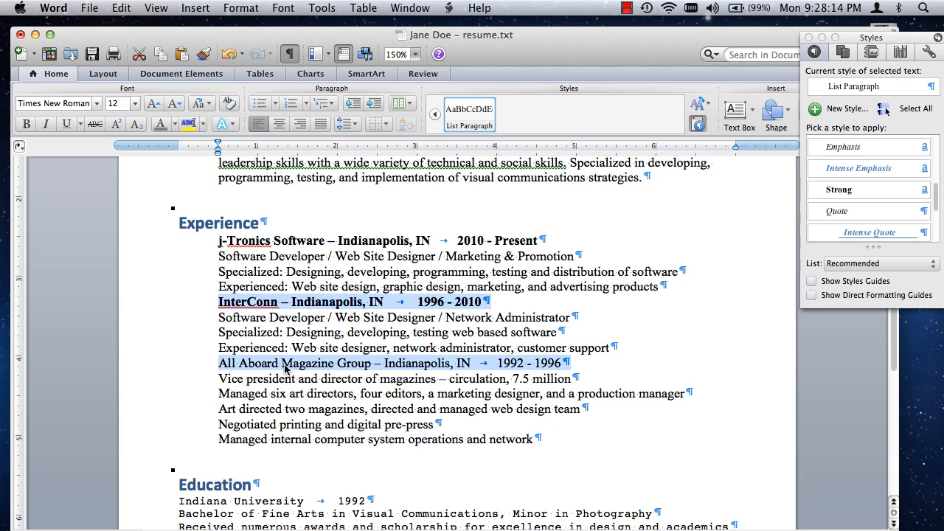
left_click(848, 190)
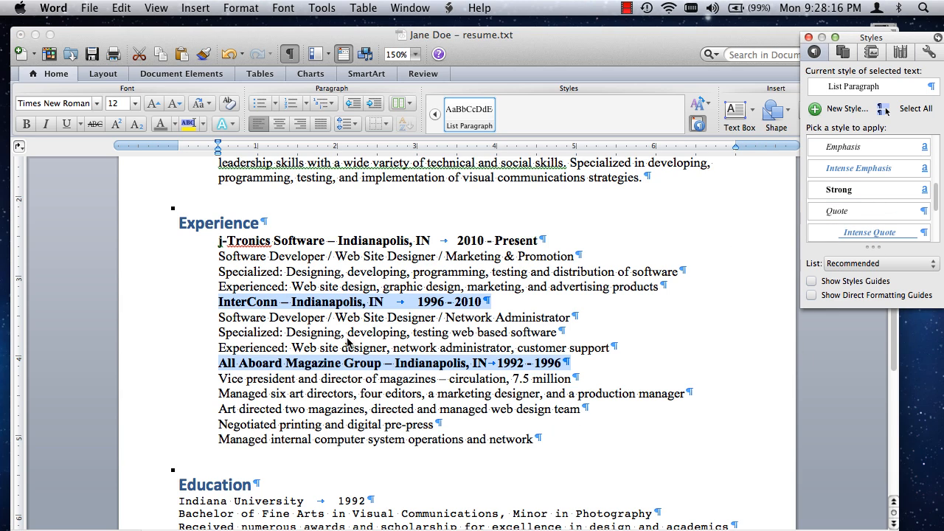
Step: Apply the Strong style to the Indiana University line under Education
scroll(346, 327, "down", 2)
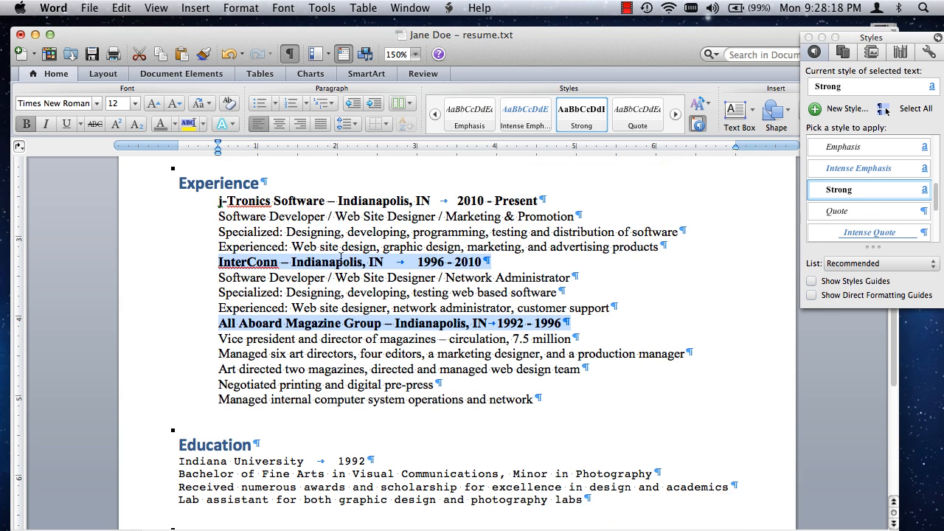
scroll(285, 269, "down", 4)
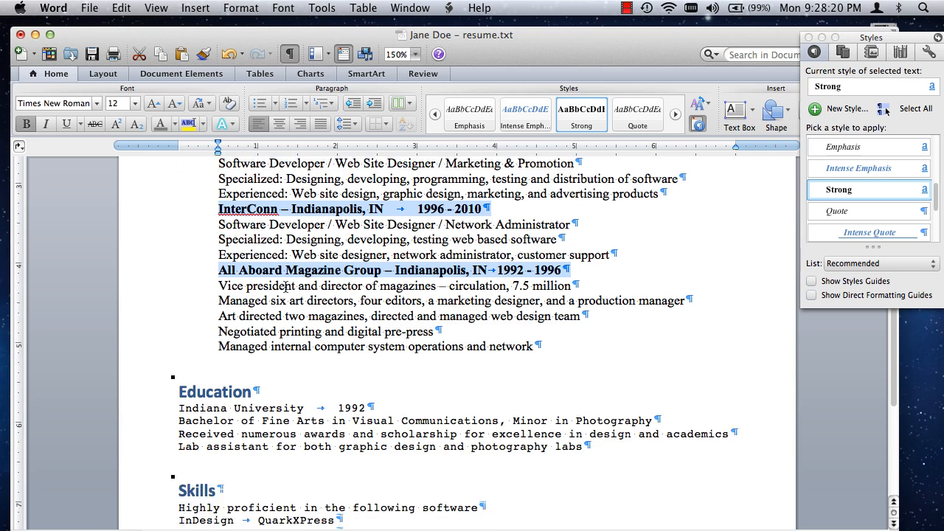
triple_click(297, 384)
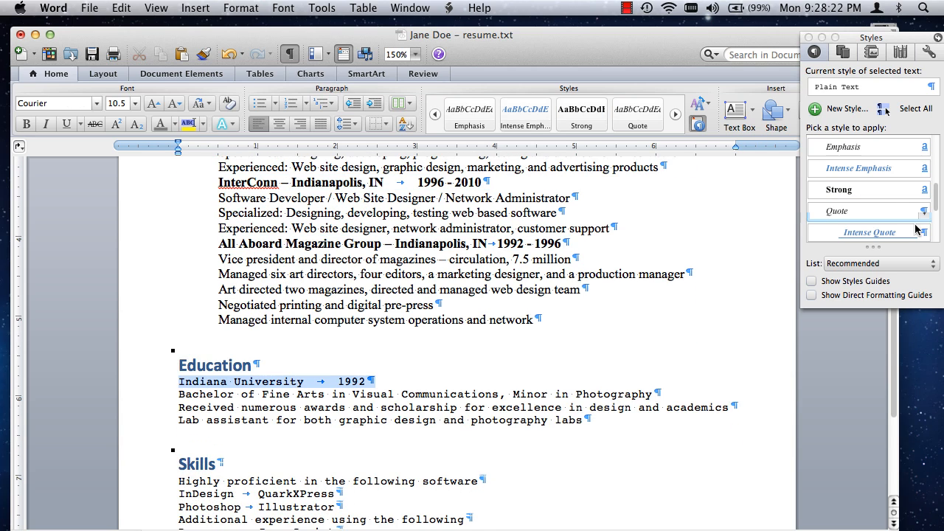
left_click(855, 190)
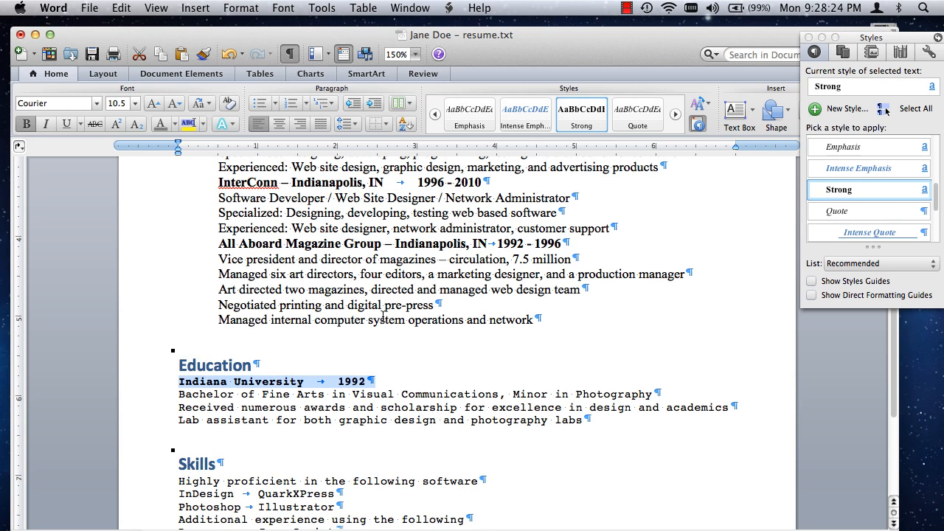
Step: Apply the List Paragraph style to all four lines below the Education heading, including the Indiana University line
left_click_drag(346, 289, 367, 305)
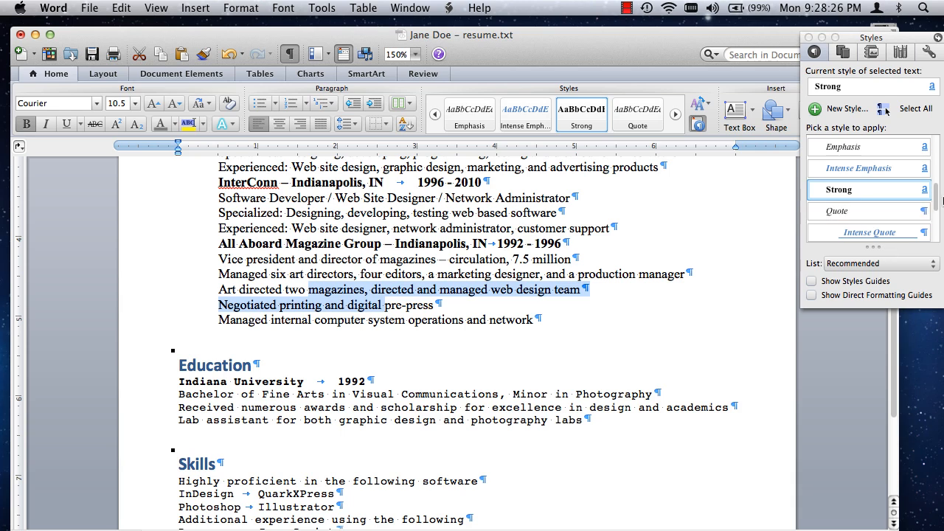
left_click(218, 421)
left_click_drag(182, 393, 592, 424)
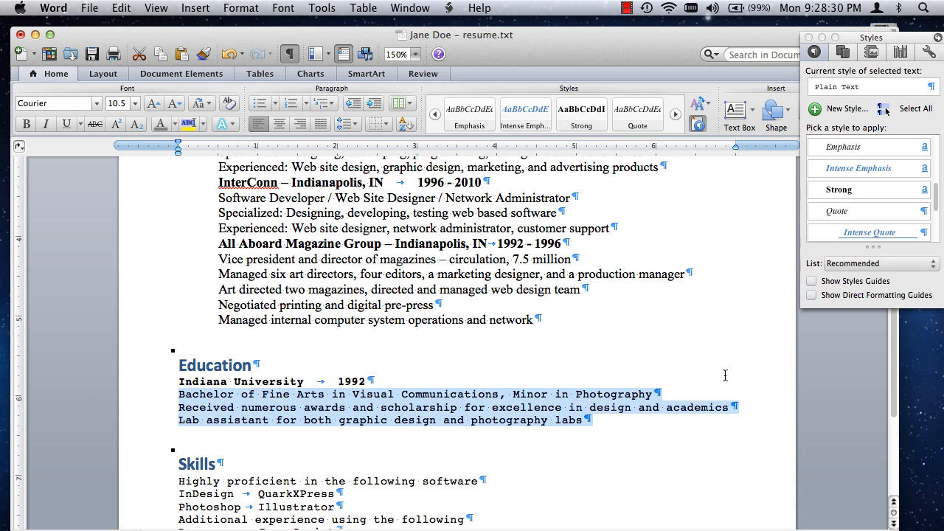
left_click_drag(180, 381, 593, 421)
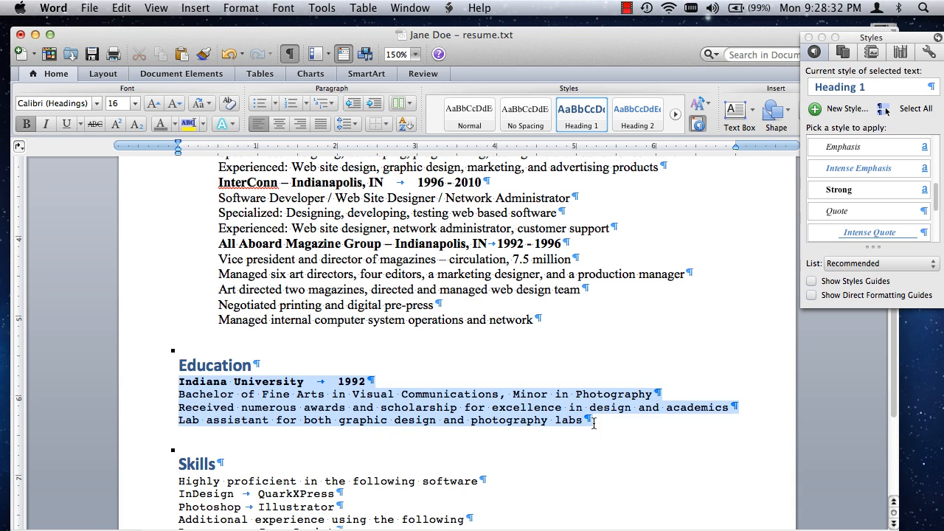
left_click_drag(939, 203, 937, 232)
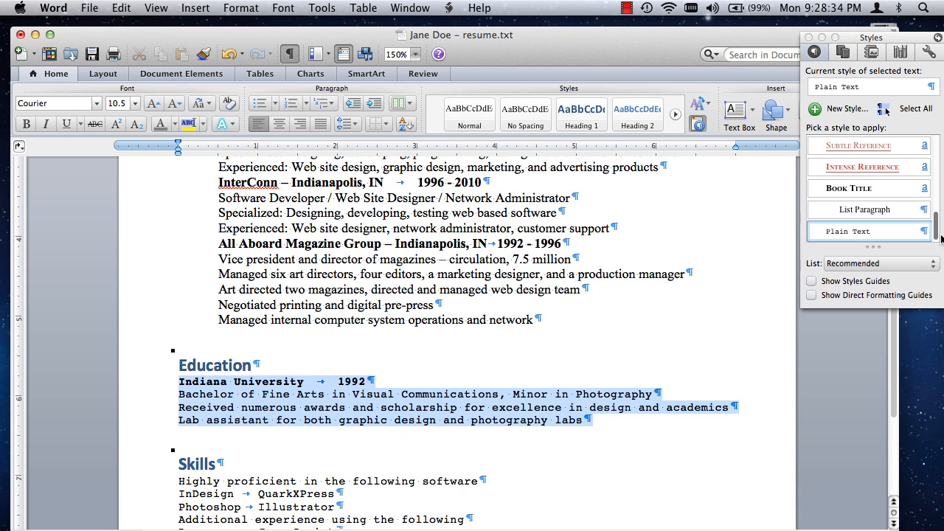
left_click(864, 214)
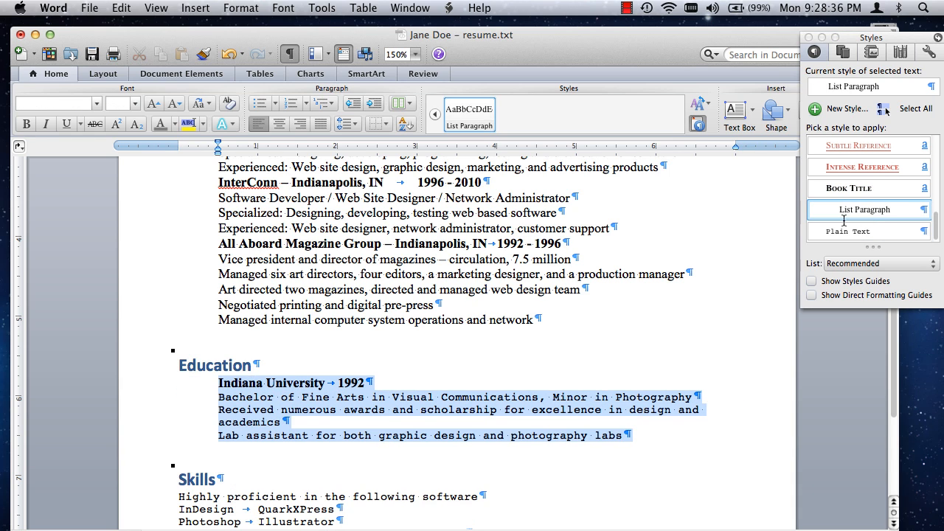
Step: Apply the Subtitle style to the Indiana University line under Education
triple_click(263, 384)
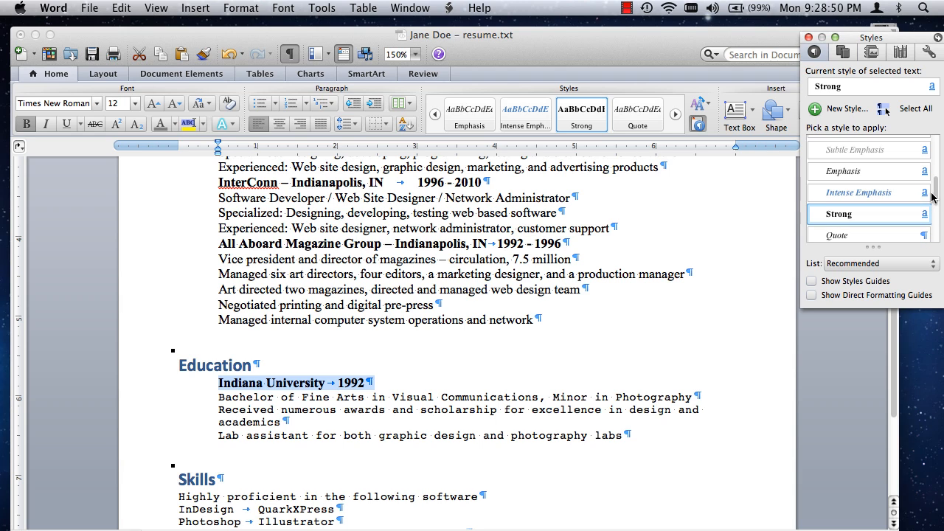
triple_click(319, 383)
scroll(941, 190, "up", 1)
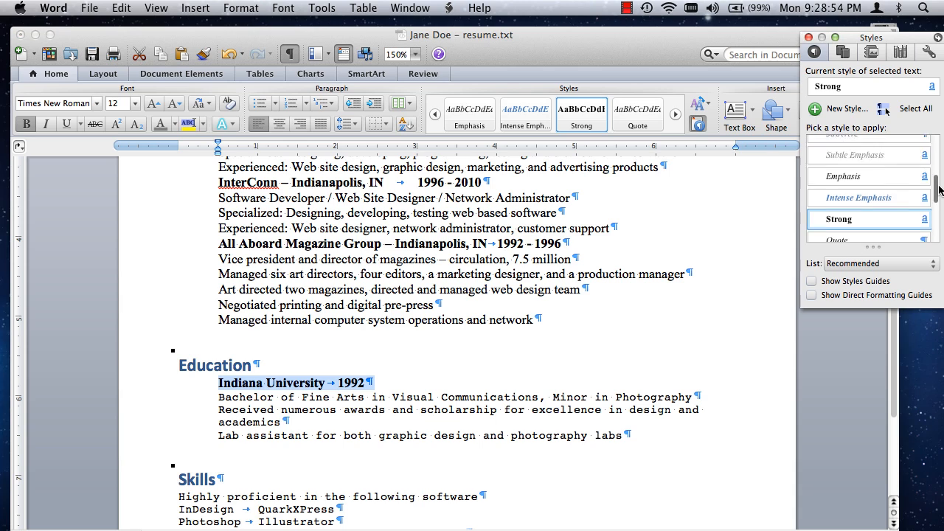
scroll(941, 190, "up", 3)
left_click(920, 195)
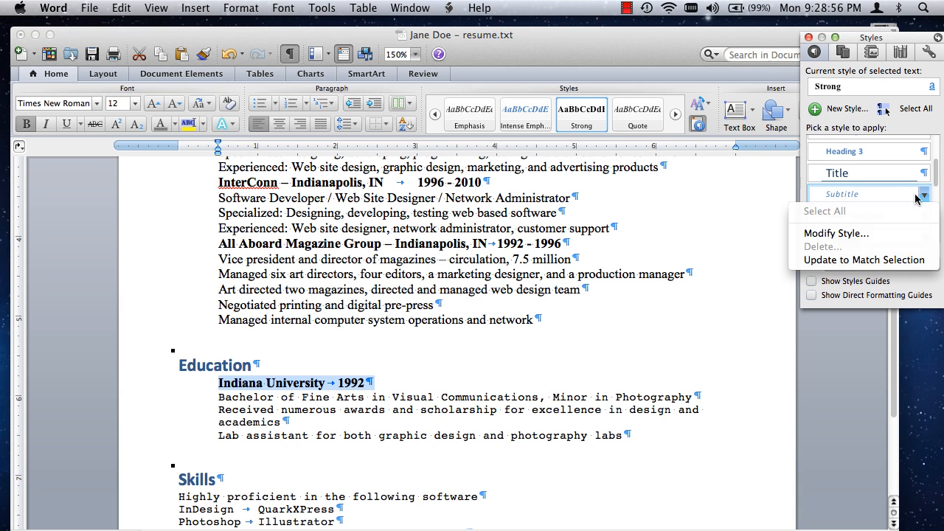
left_click(889, 190)
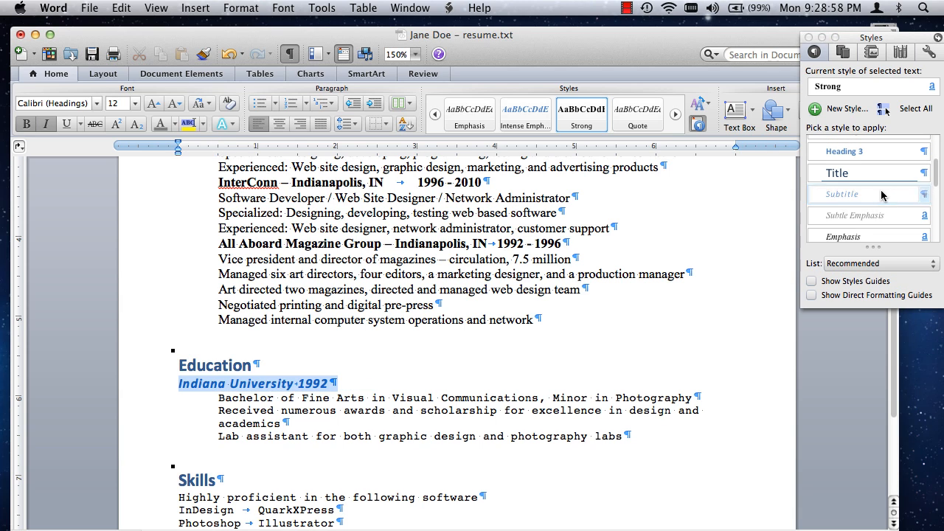
Step: Apply the Subtitle style to the All Aboard Magazine Group, InterConn and j-Tronics Software lines together as a multiple selection
scroll(303, 338, "up", 5)
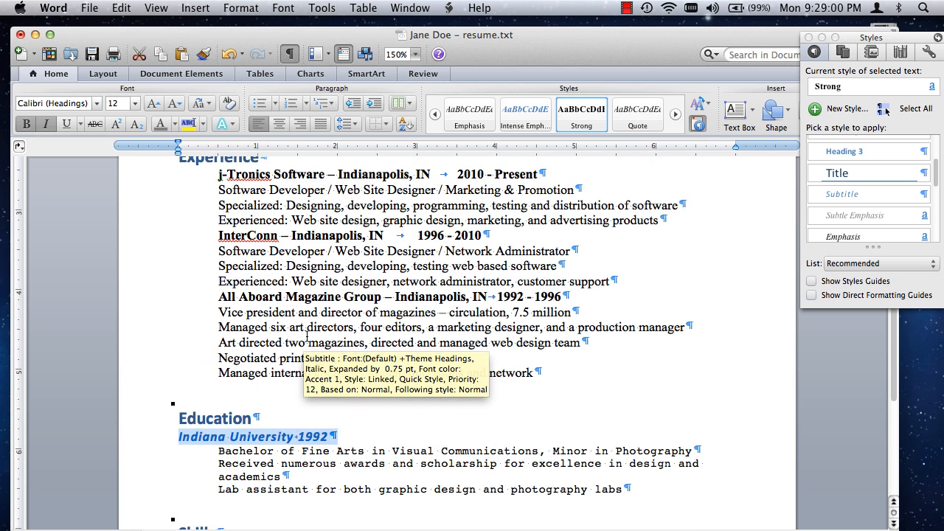
left_click(281, 353)
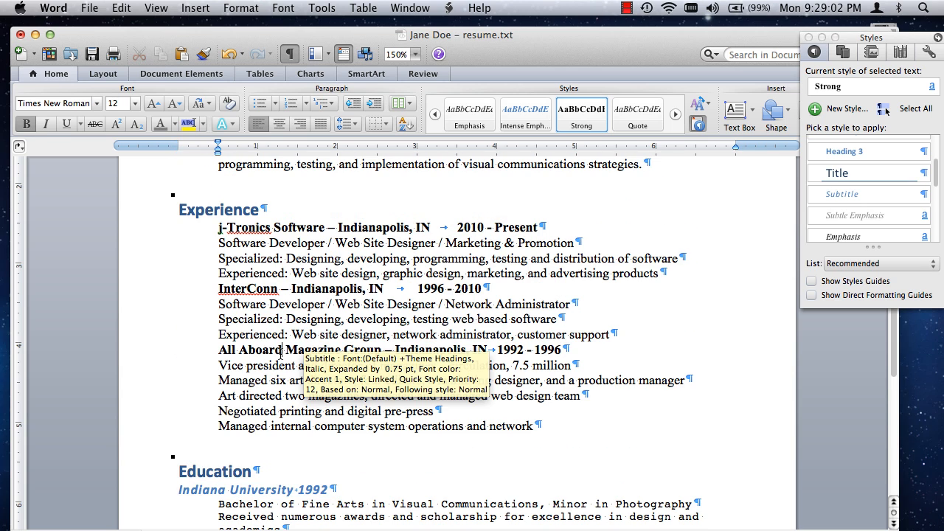
triple_click(281, 353)
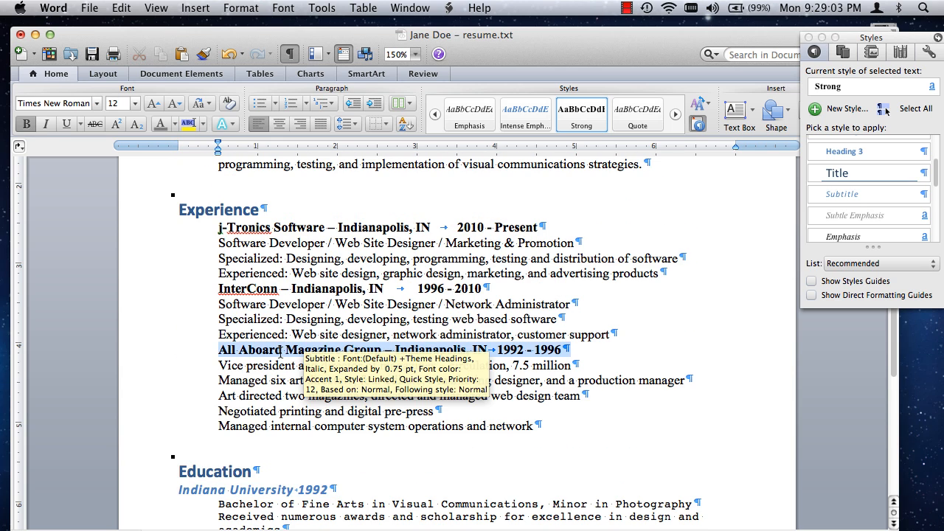
triple_click(288, 288, "super")
triple_click(295, 227, "super")
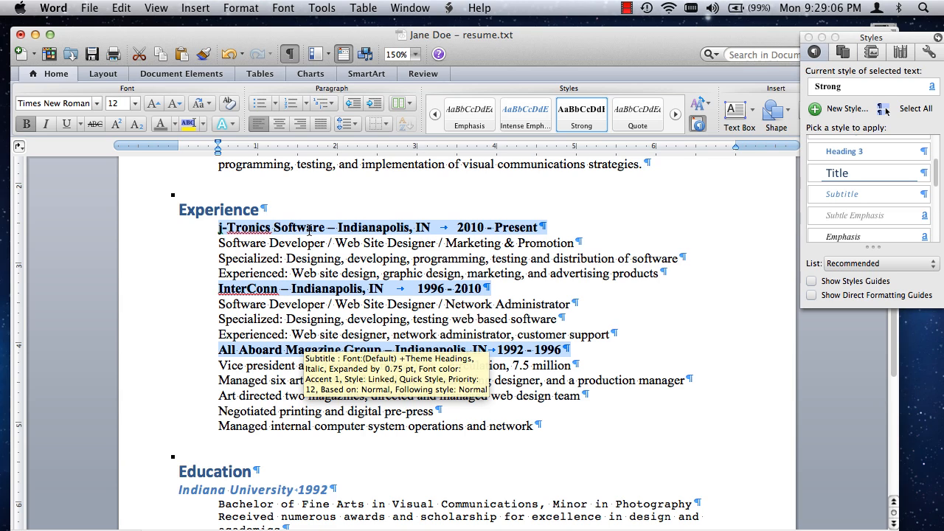
left_click(895, 195)
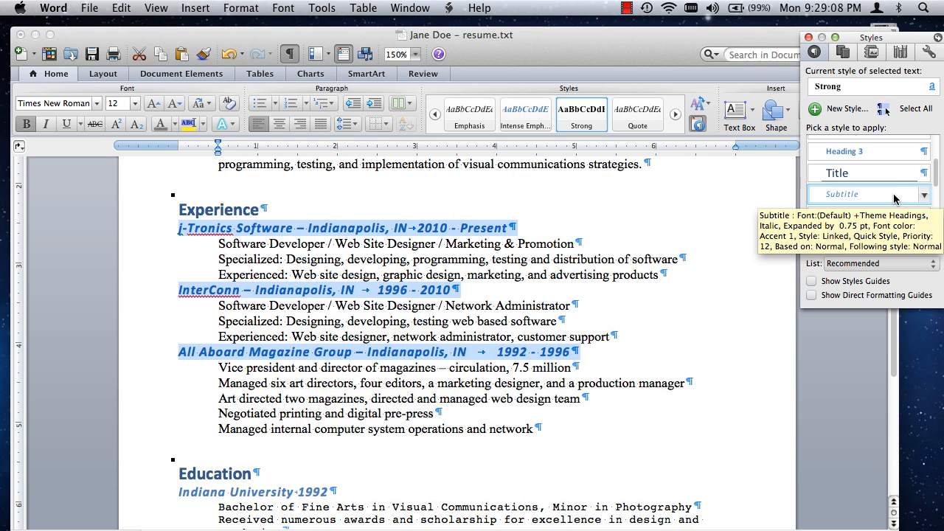
Step: Apply the List Paragraph style to all the lines below the Skills heading, through the online portfolio line
scroll(369, 295, "down", 2)
scroll(321, 305, "up", 3)
scroll(321, 306, "up", 5)
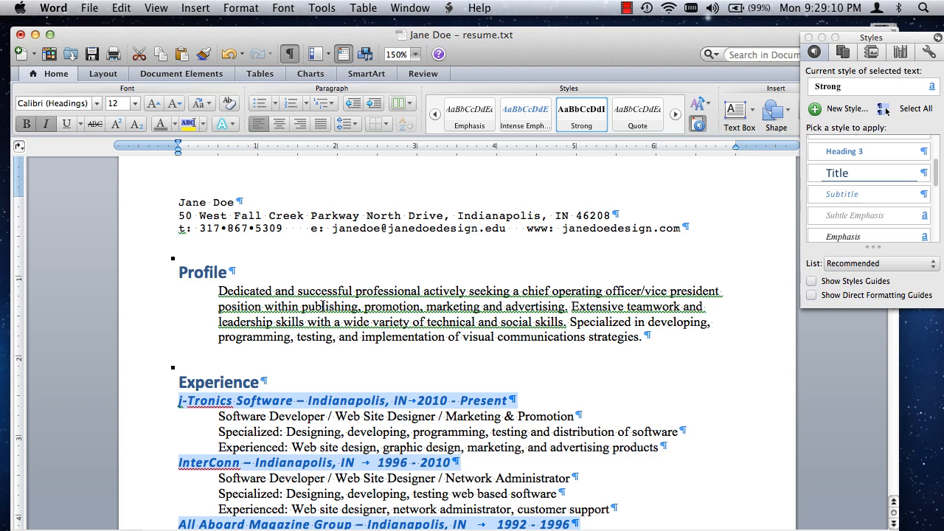
scroll(255, 353, "down", 3)
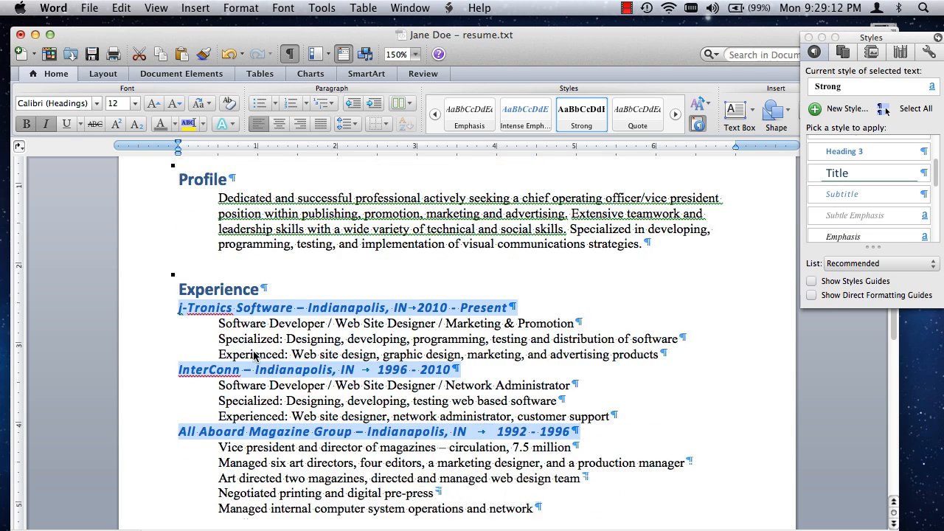
scroll(258, 356, "up", 2)
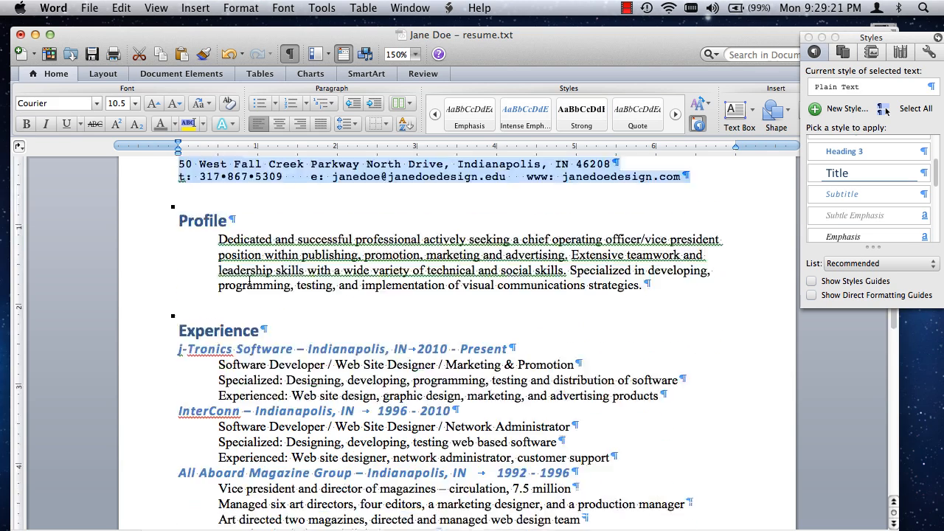
scroll(249, 283, "down", 10)
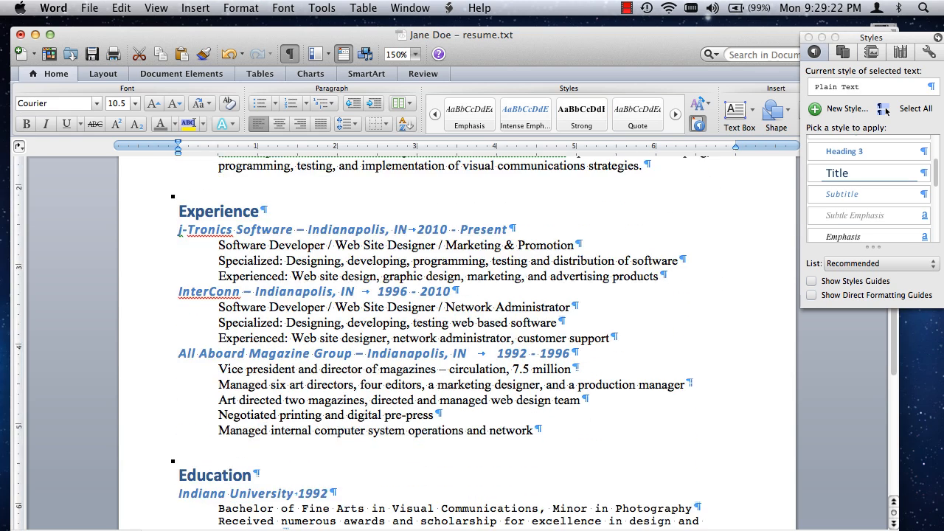
scroll(250, 288, "down", 4)
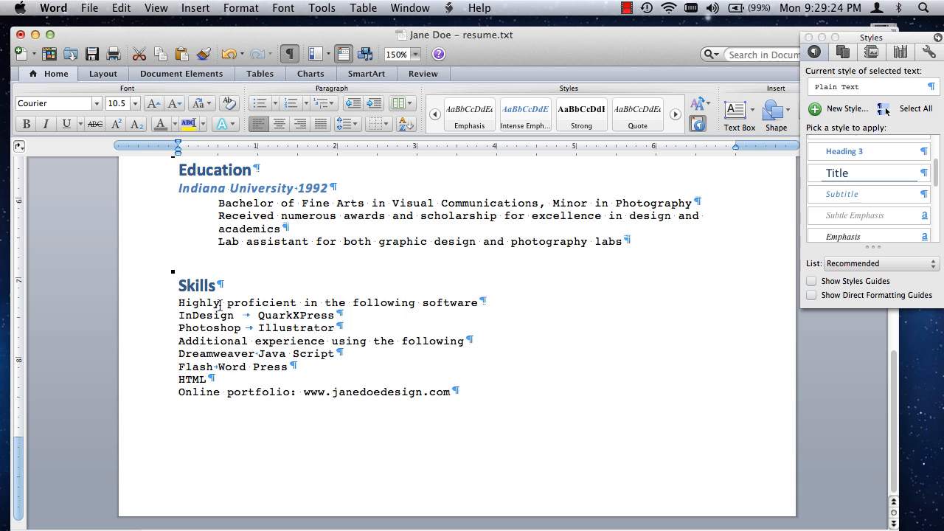
left_click_drag(191, 302, 424, 398)
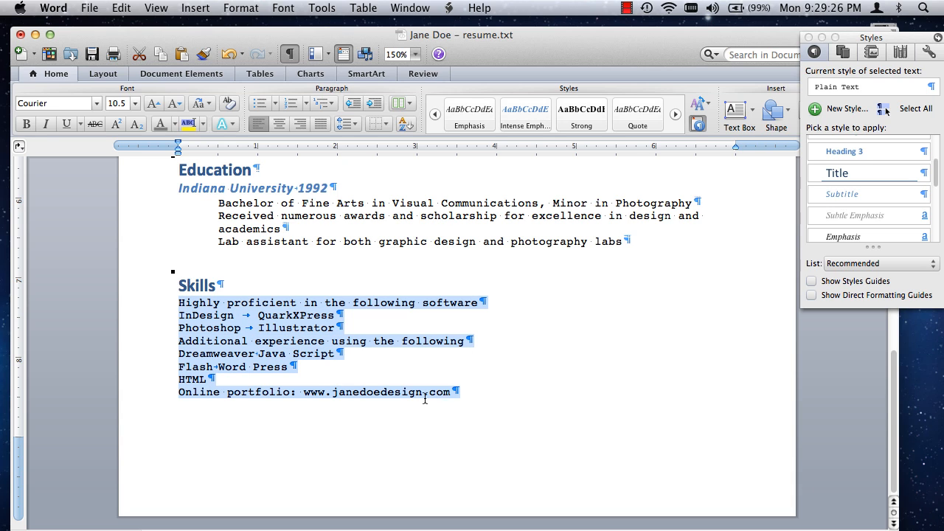
left_click_drag(940, 186, 940, 239)
left_click(873, 213)
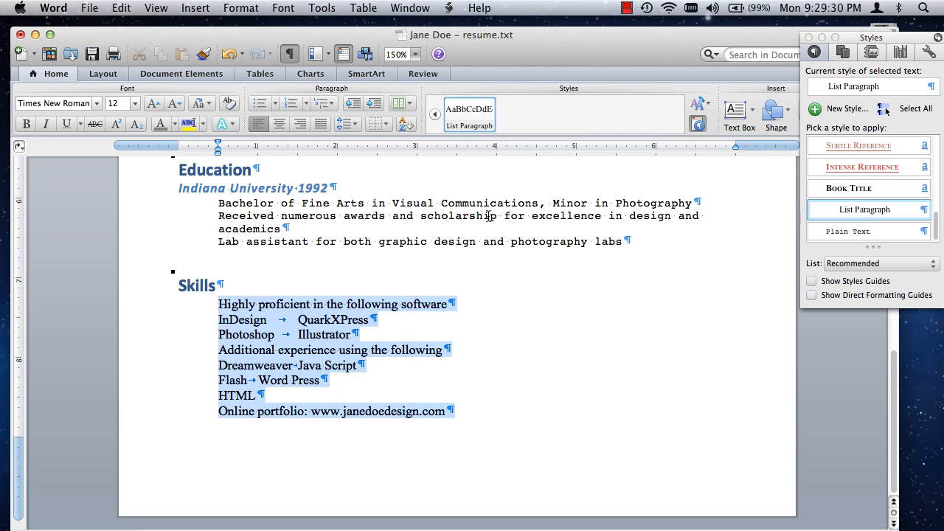
Step: Reapply the List Paragraph style to the three description lines below Indiana University so their font matches the rest
left_click(281, 223)
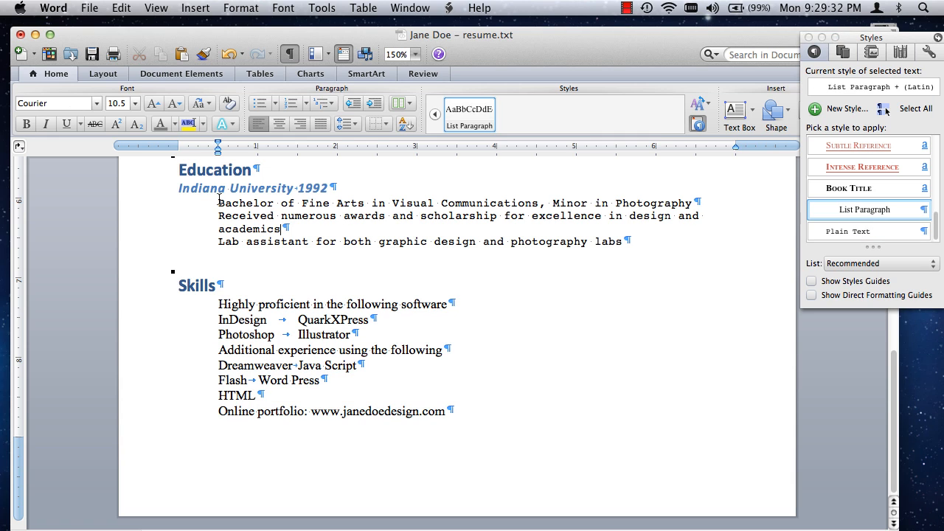
left_click_drag(239, 205, 671, 243)
left_click(878, 210)
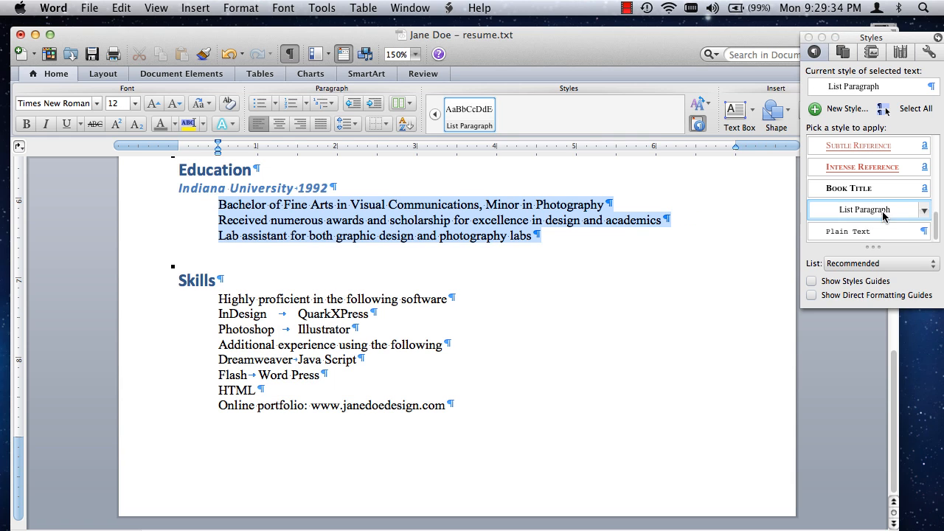
Step: Apply the Heading 1 style to the name line at the start of the resume
scroll(450, 324, "up", 3)
scroll(463, 346, "up", 6)
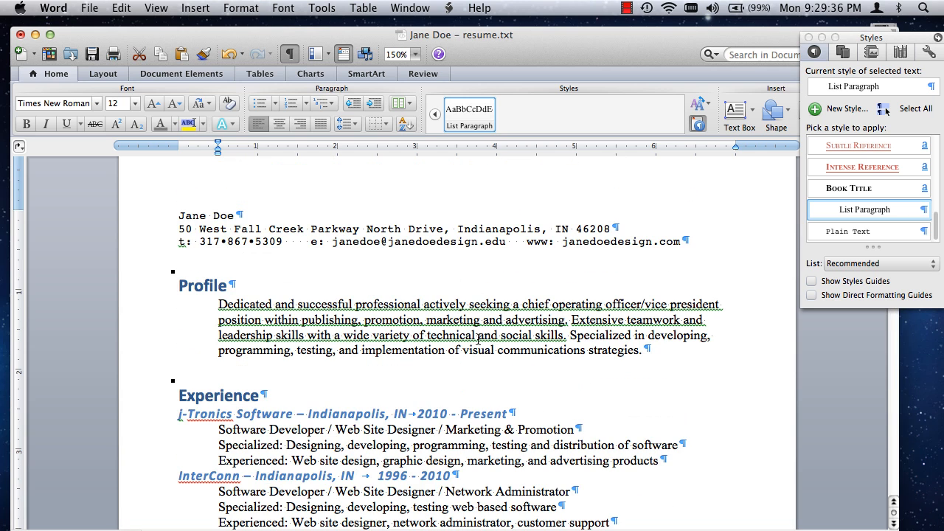
left_click_drag(190, 217, 243, 217)
left_click_drag(938, 225, 937, 155)
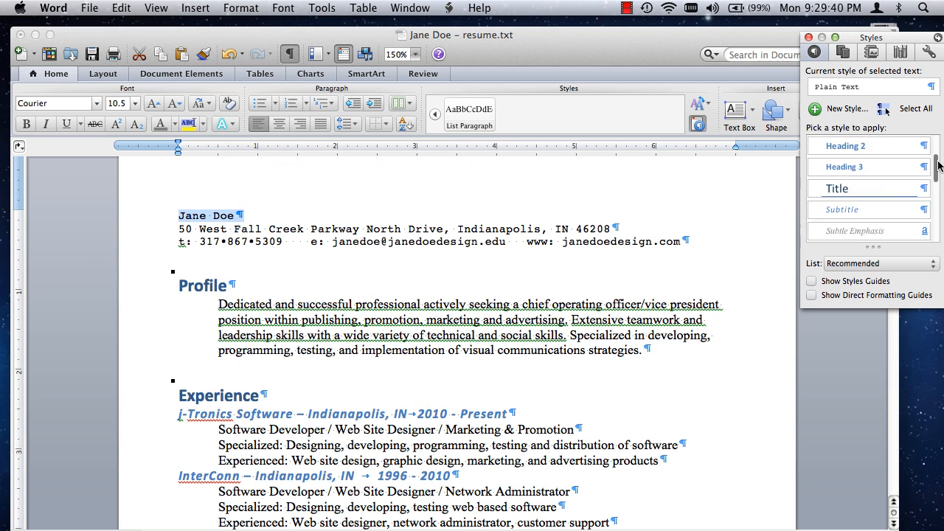
left_click(849, 154)
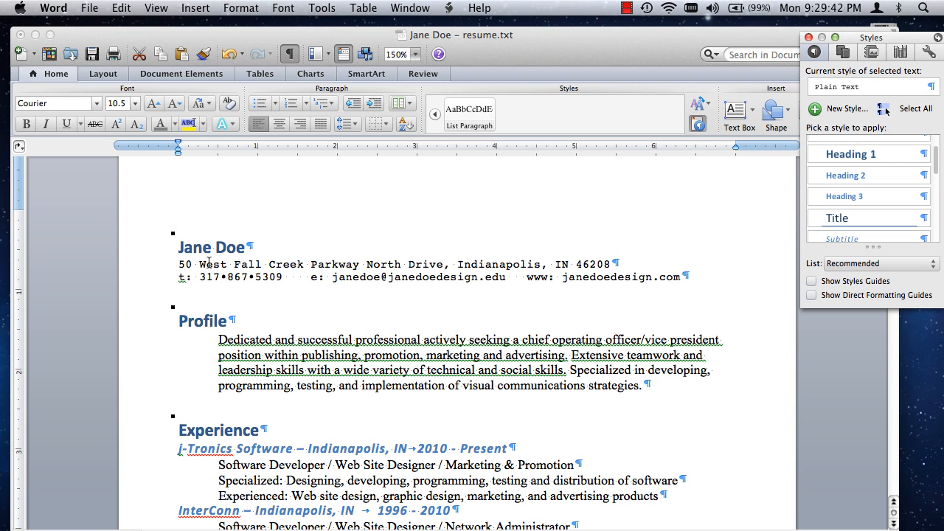
Step: Try Heading 2 through Heading 6 and Title on the address and contact lines below the name, and settle on the Subtitle style
left_click(177, 267)
left_click_drag(705, 277, 151, 258)
left_click(908, 179)
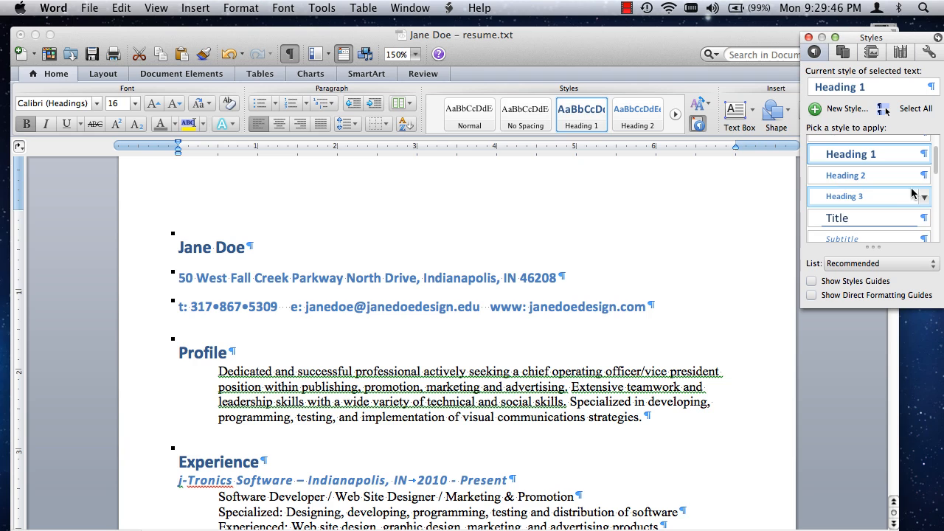
left_click(896, 194)
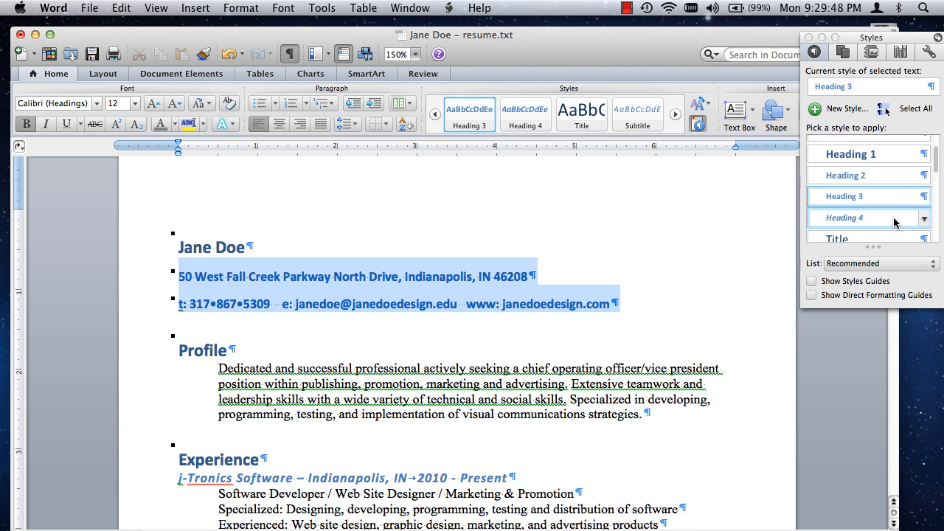
left_click(894, 219)
scroll(915, 186, "down", 2)
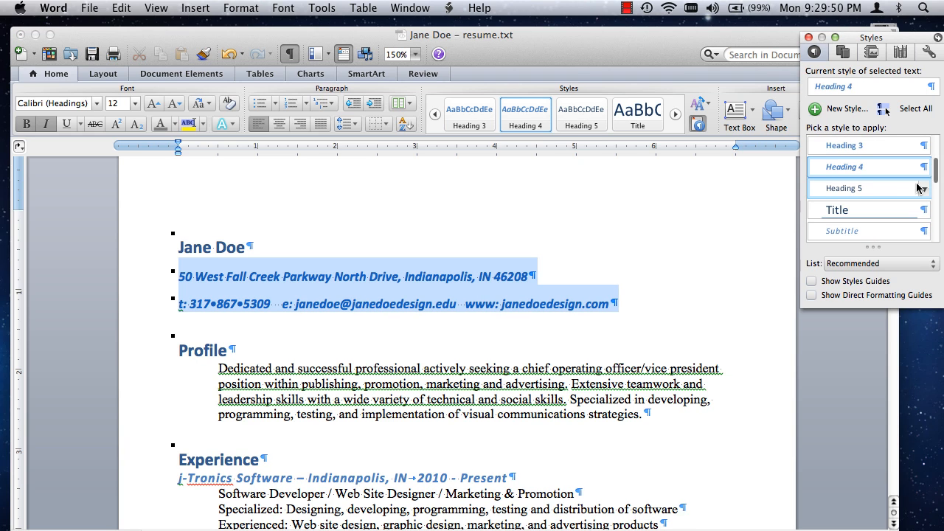
left_click(882, 189)
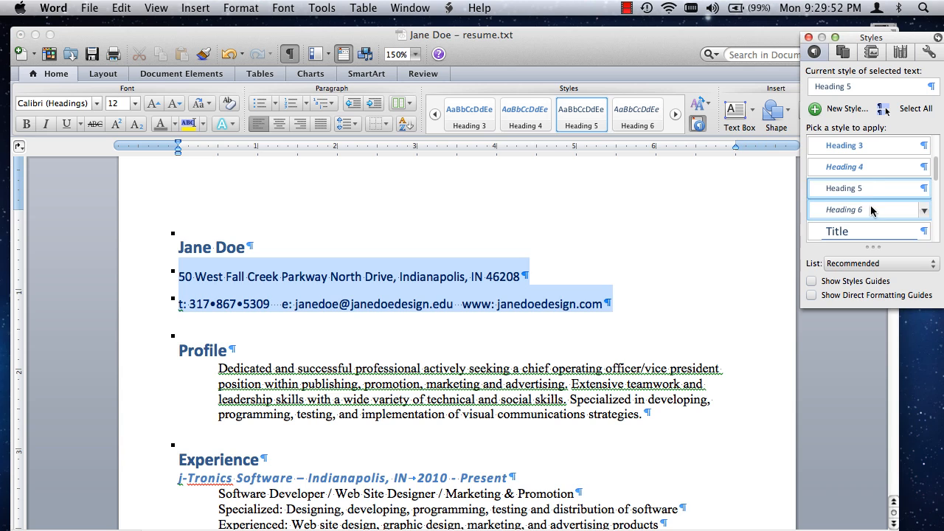
left_click(874, 211)
scroll(935, 182, "down", 3)
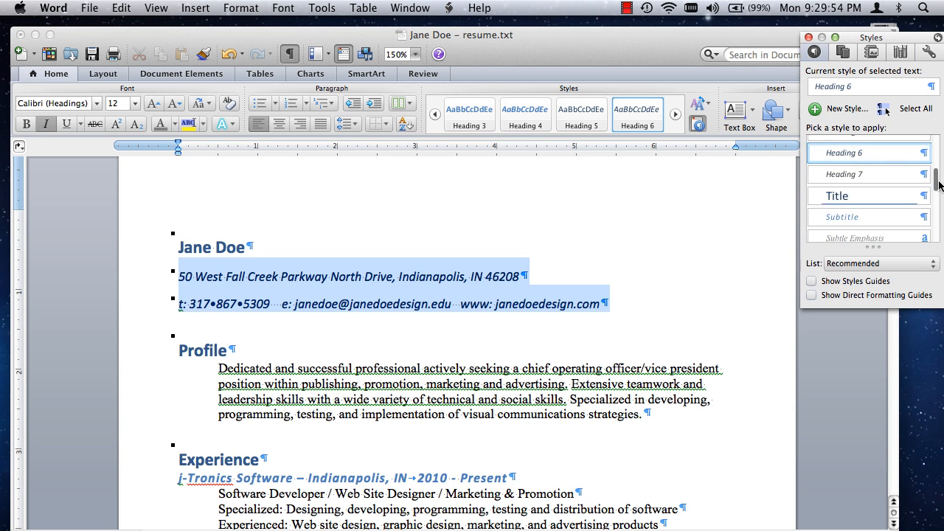
left_click(878, 176)
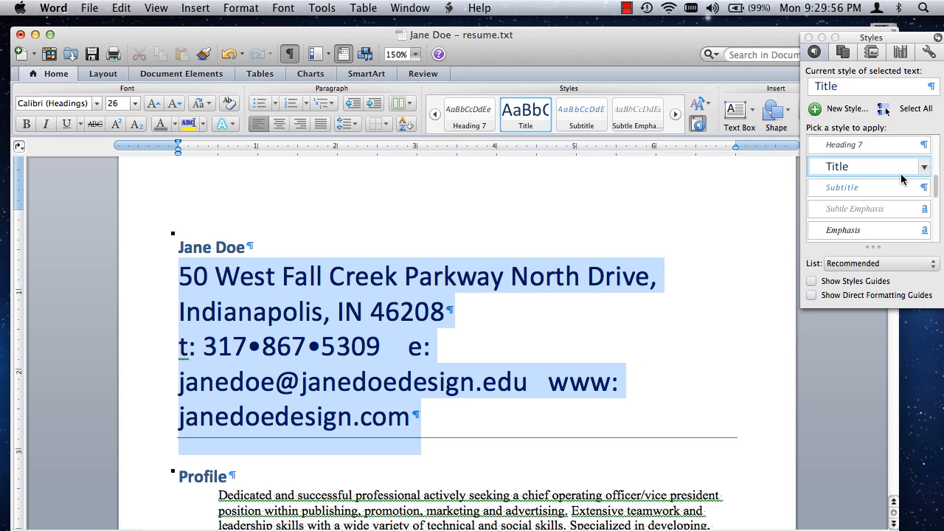
left_click(897, 190)
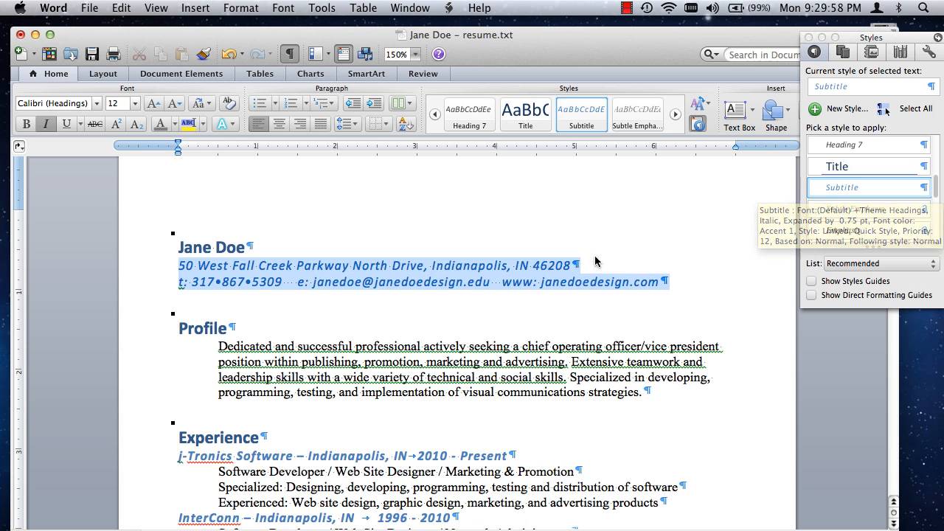
left_click(359, 292)
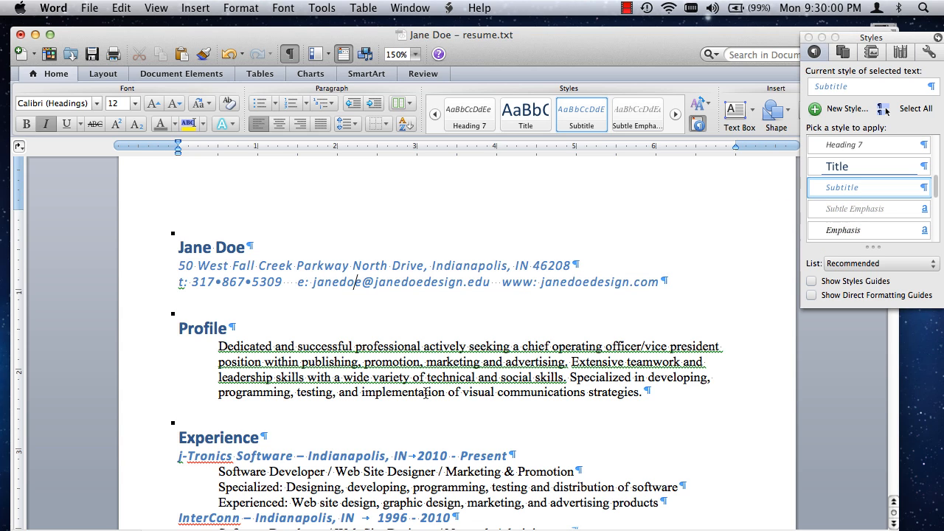
Step: Set the document zoom to 100% to view more of the resume at once
left_click(415, 55)
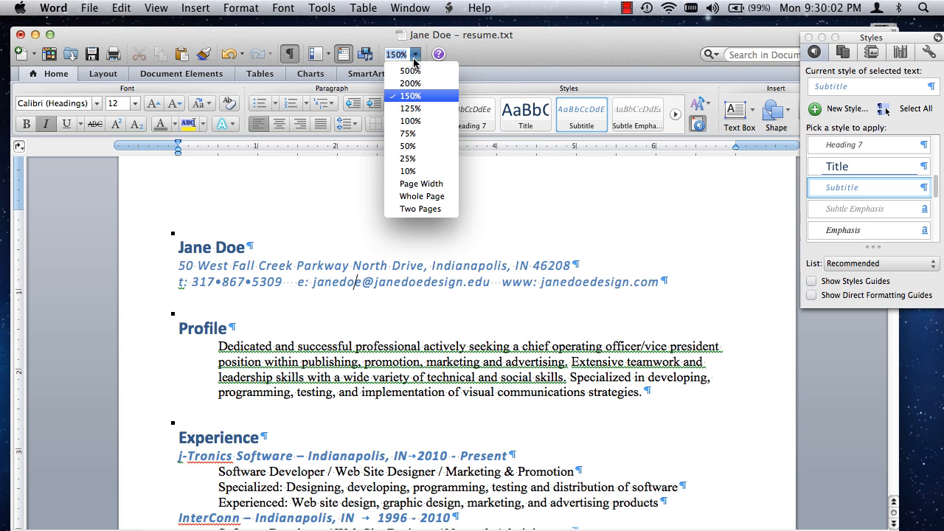
left_click(415, 121)
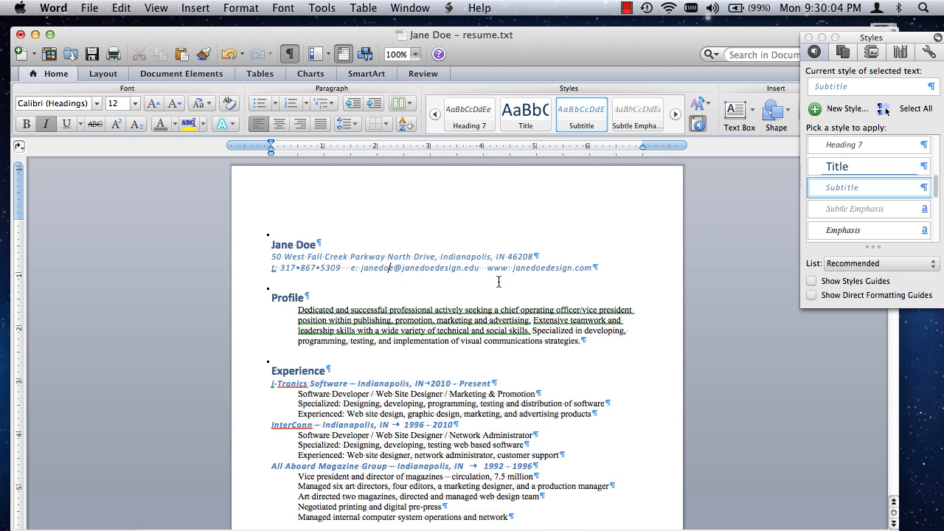
scroll(499, 281, "down", 3)
triple_click(389, 225)
double_click(390, 224)
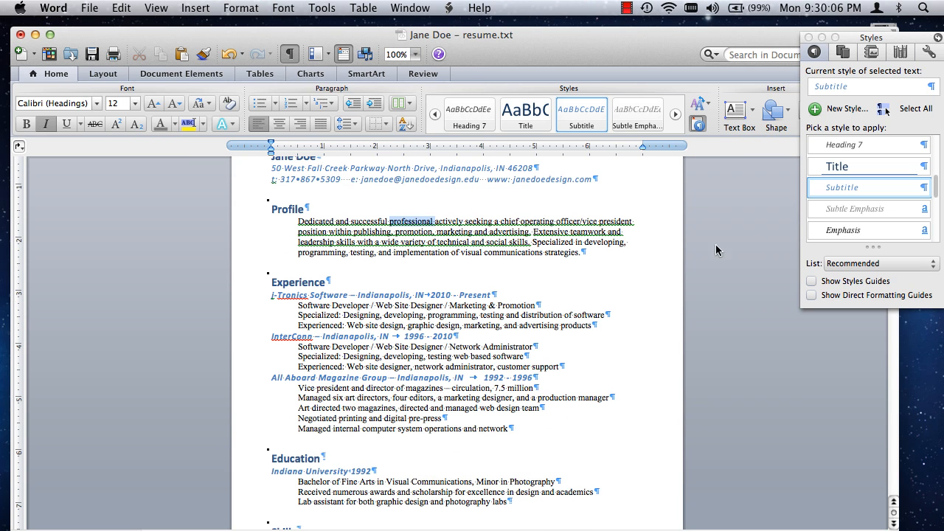
Step: Select the Profile paragraph and open its List Paragraph style for modification, keeping the resume text in view beside the dialog
left_click(318, 219)
left_click_drag(316, 219, 618, 252)
left_click_drag(936, 186, 937, 228)
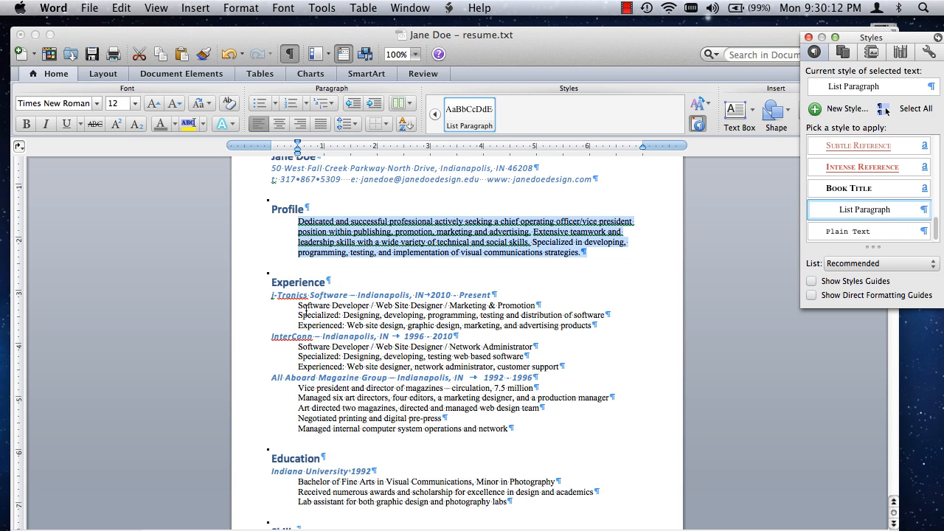
scroll(399, 304, "down", 5)
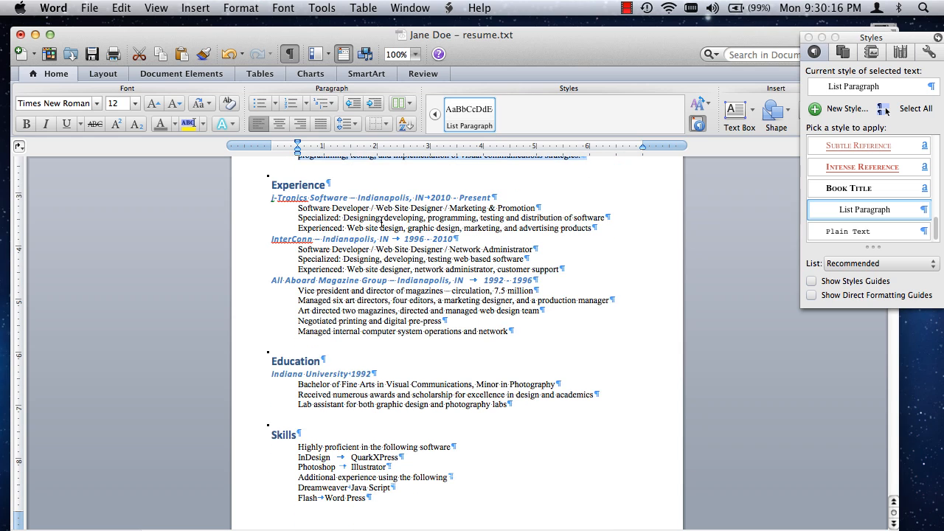
scroll(381, 223, "up", 7)
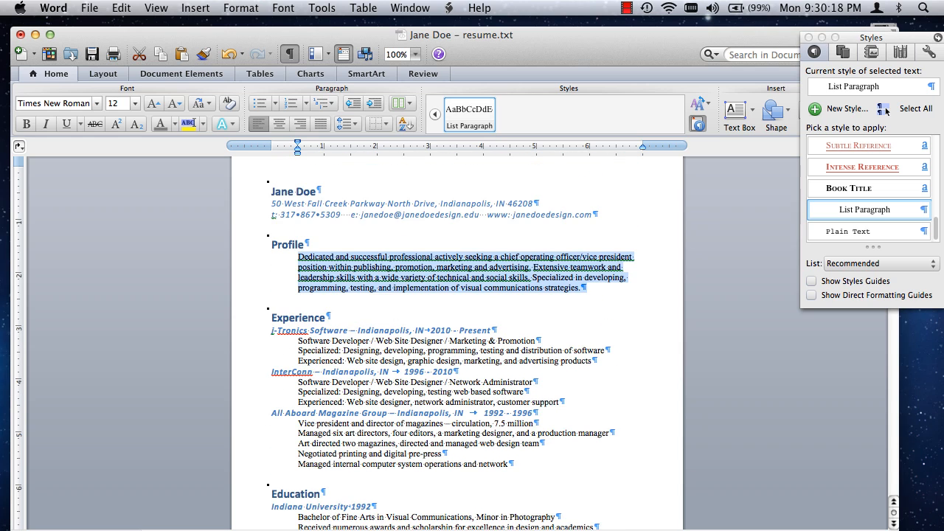
left_click(923, 212)
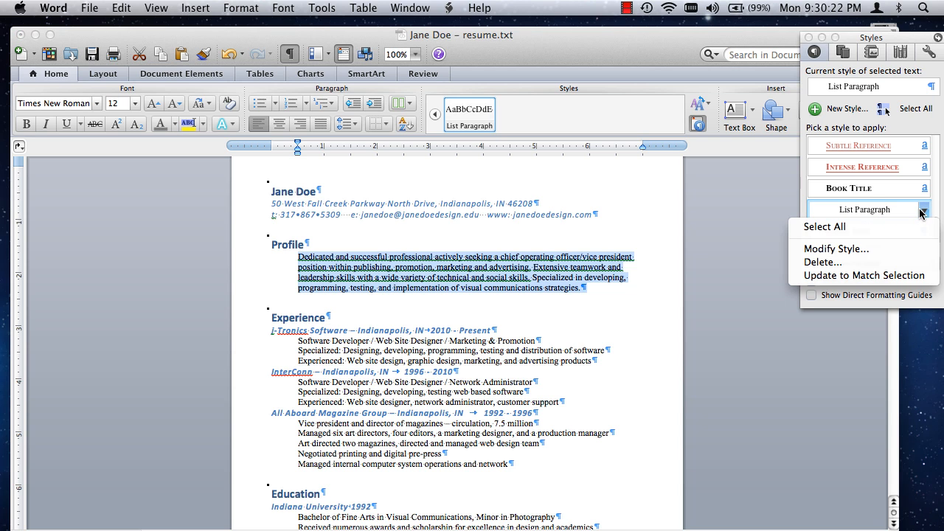
left_click(841, 249)
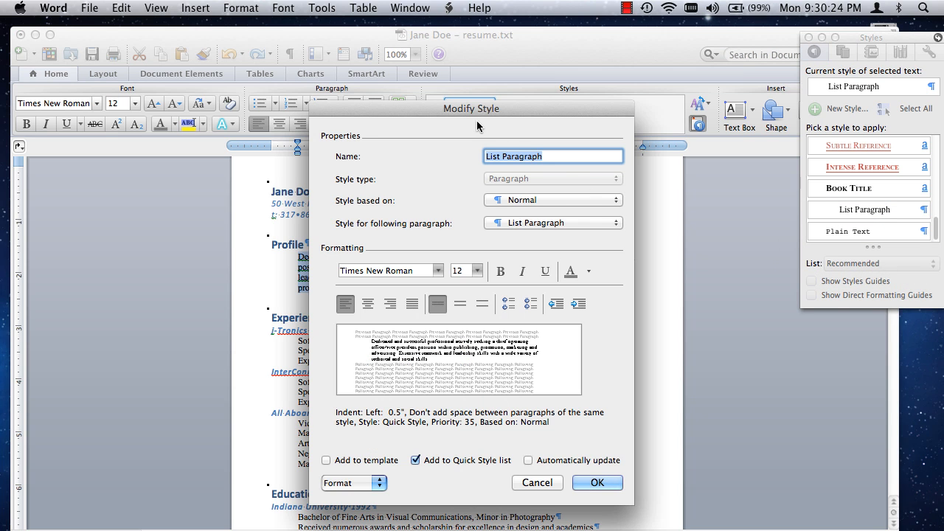
left_click_drag(478, 126, 801, 137)
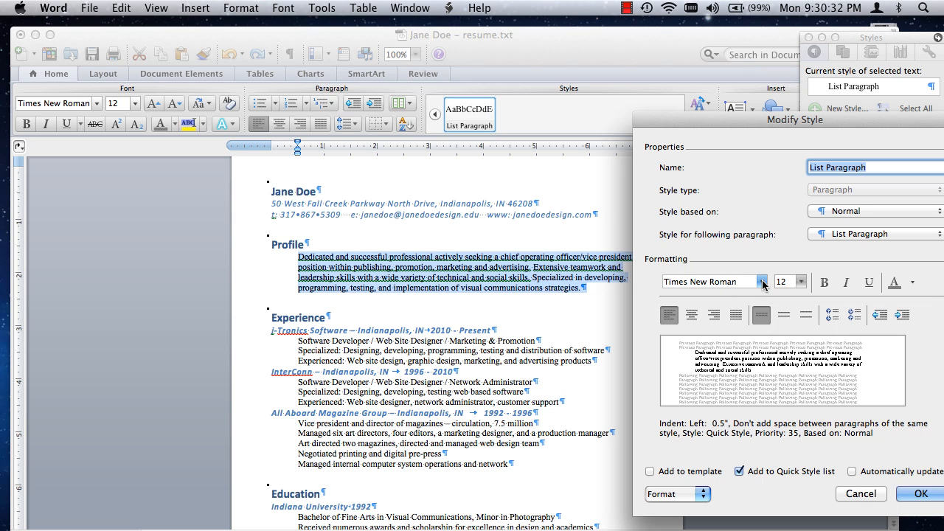
Step: Set the List Paragraph style's font to Century Gothic Regular
left_click(762, 282)
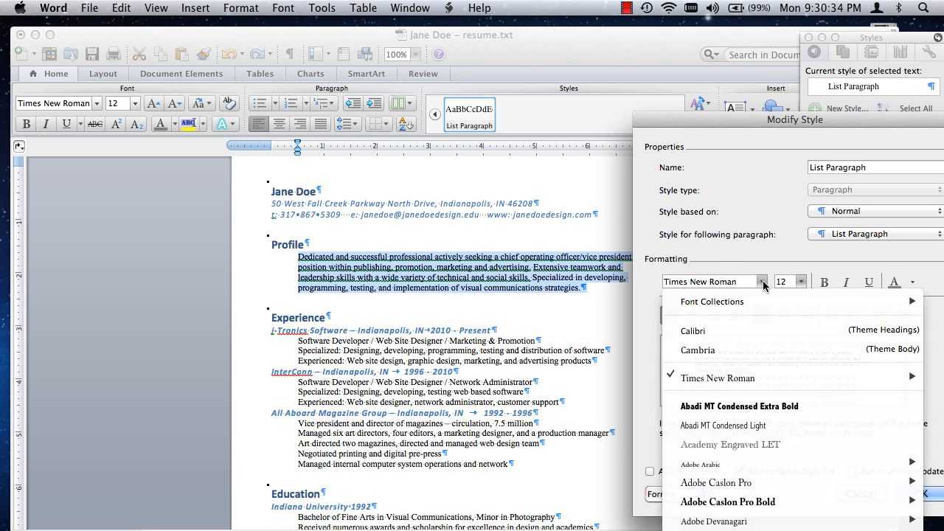
left_click(762, 282)
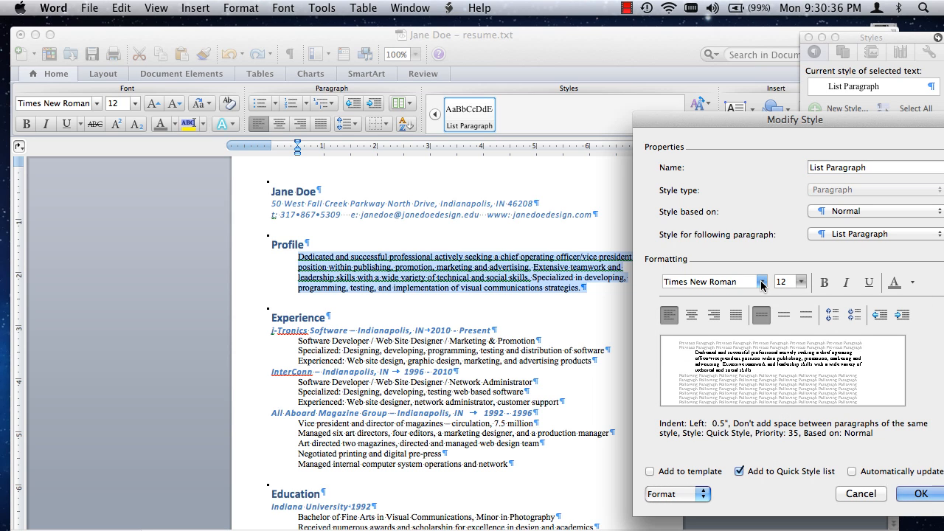
left_click(762, 282)
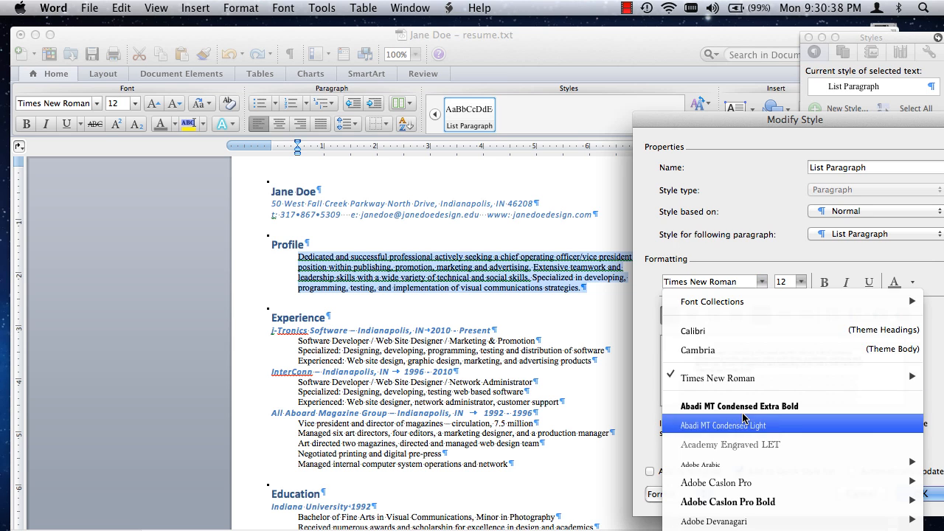
mouse_move(751, 529)
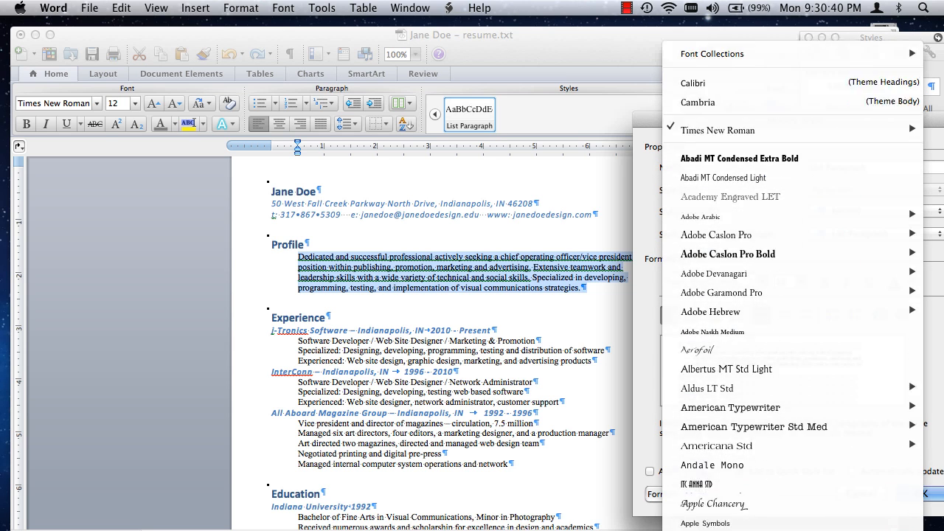
mouse_move(789, 529)
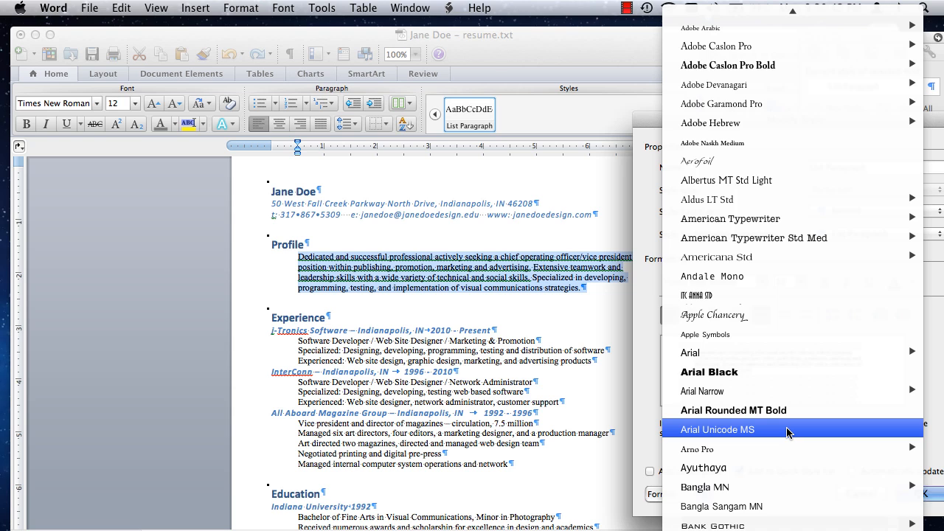
scroll(800, 383, "down", 10)
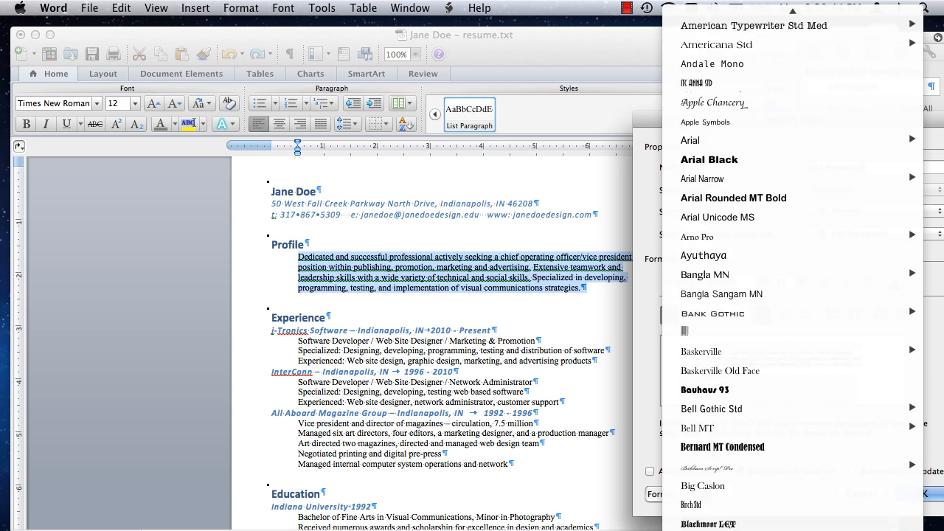
mouse_move(810, 336)
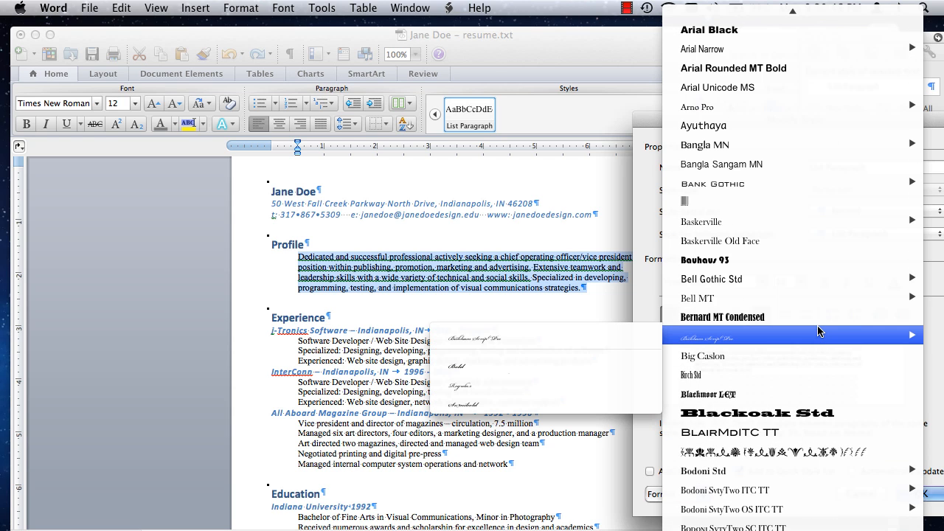
mouse_move(818, 273)
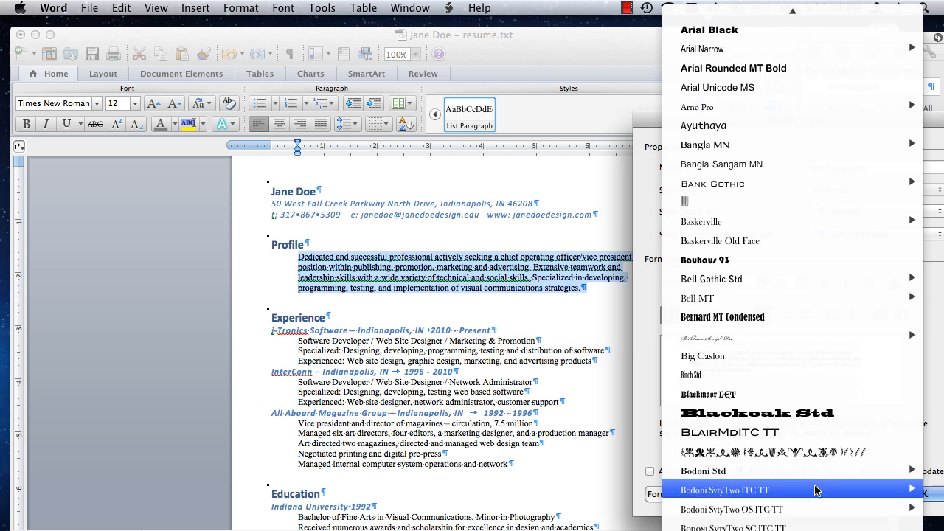
scroll(849, 457, "down", 10)
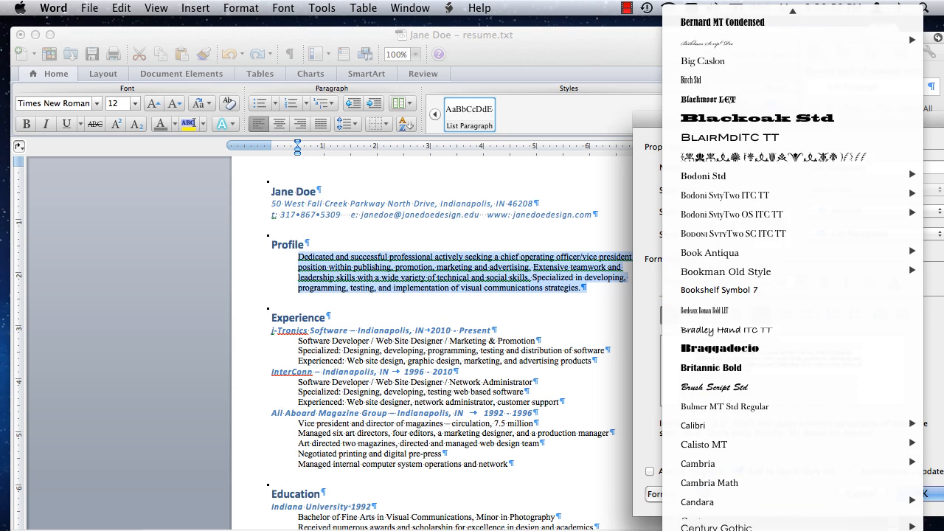
scroll(848, 465, "down", 5)
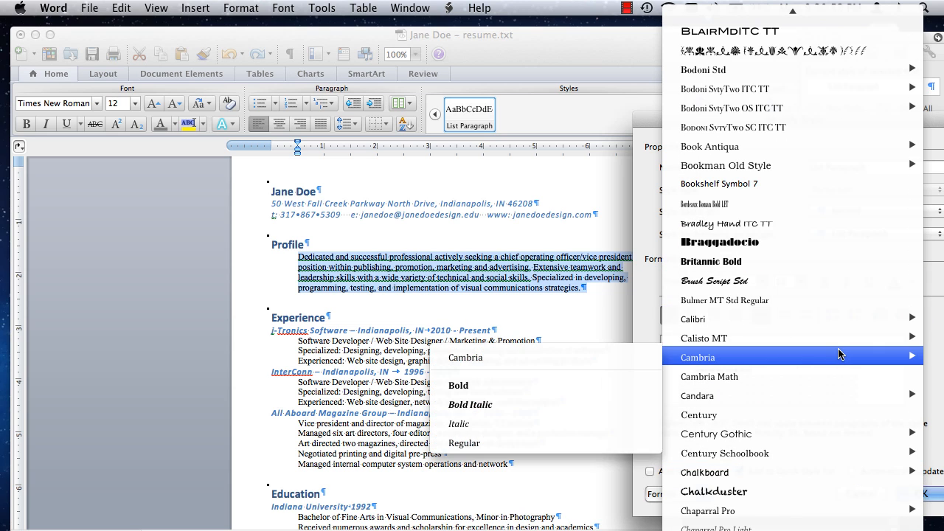
scroll(840, 365, "down", 5)
mouse_move(860, 344)
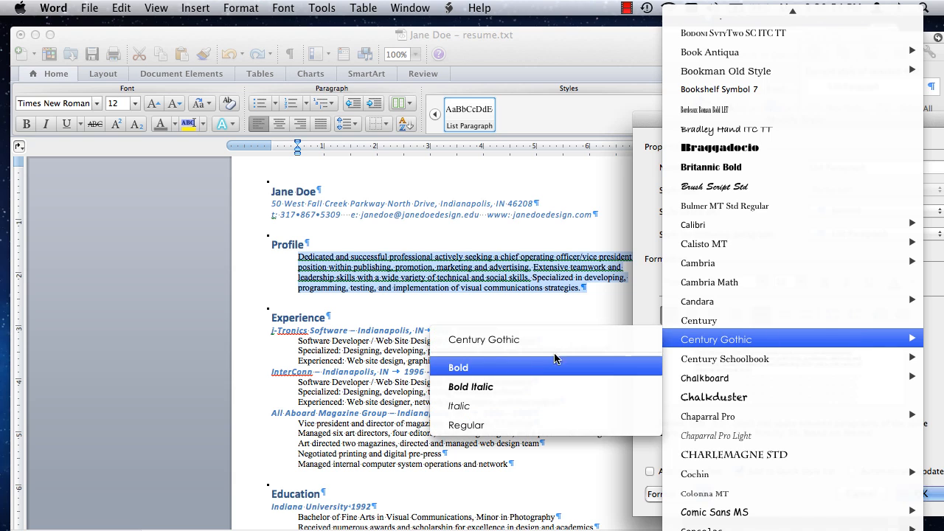
left_click(467, 425)
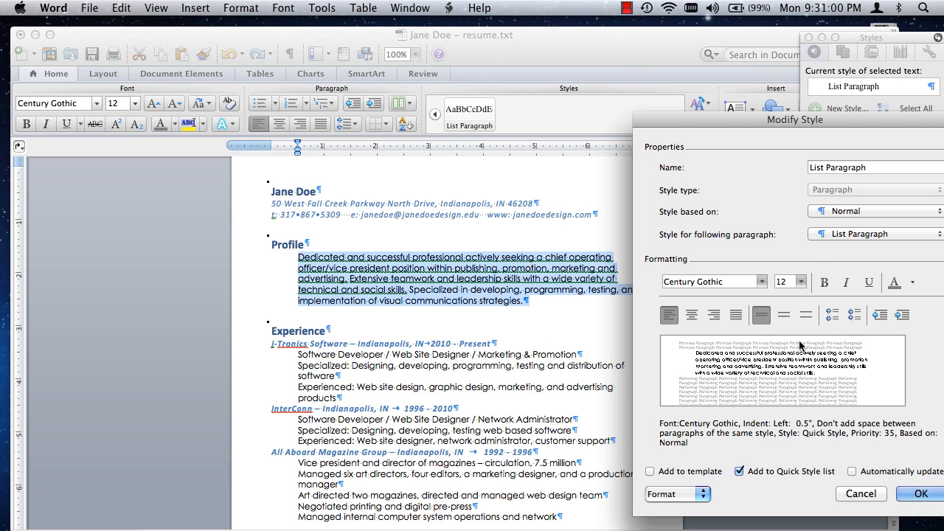
Step: Set the List Paragraph style's font size to 10 and apply the modified style to the resume
left_click(801, 282)
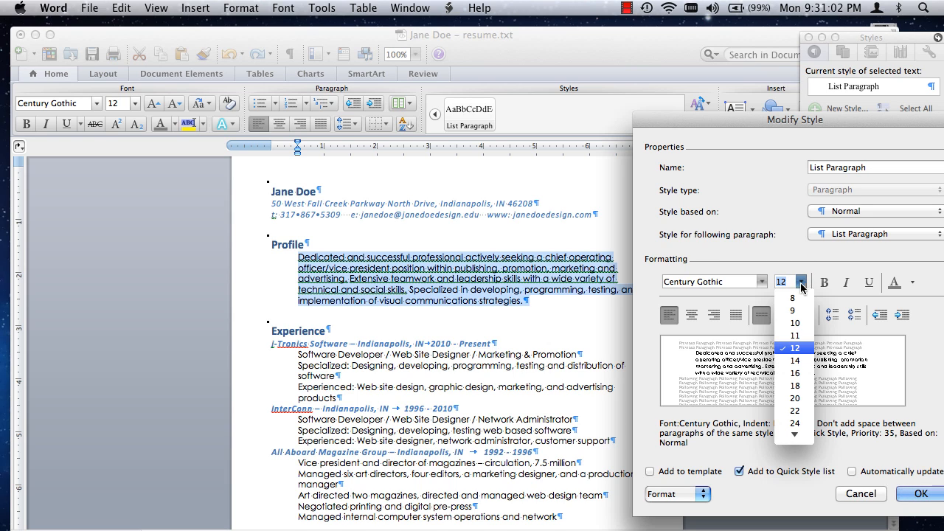
left_click(795, 323)
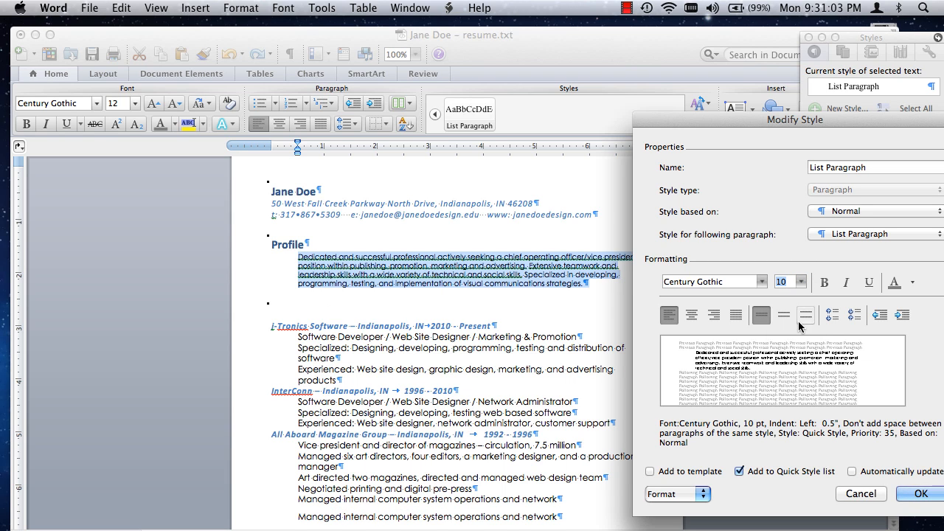
left_click(801, 282)
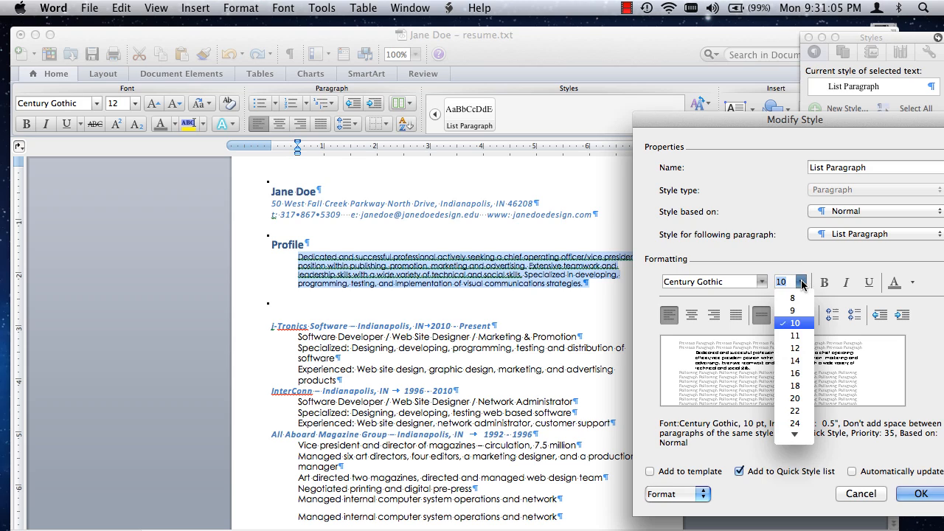
left_click(797, 323)
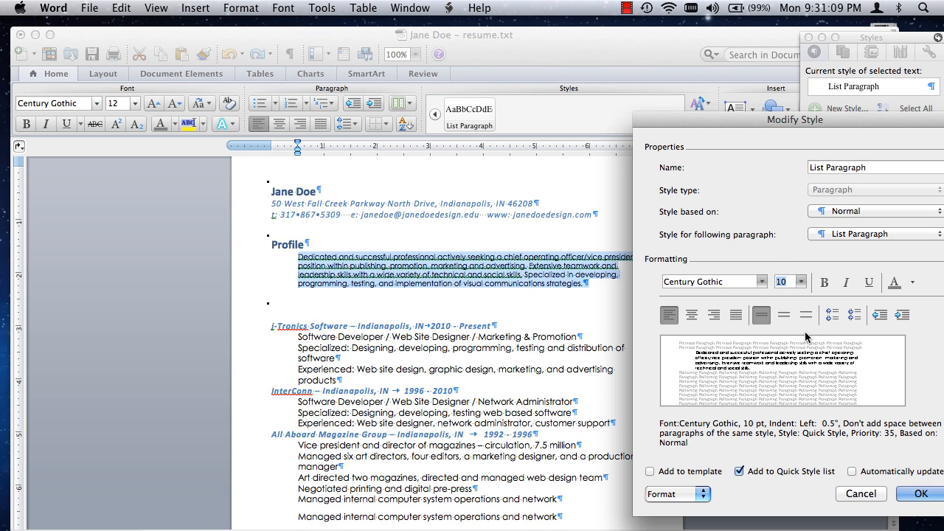
left_click(920, 494)
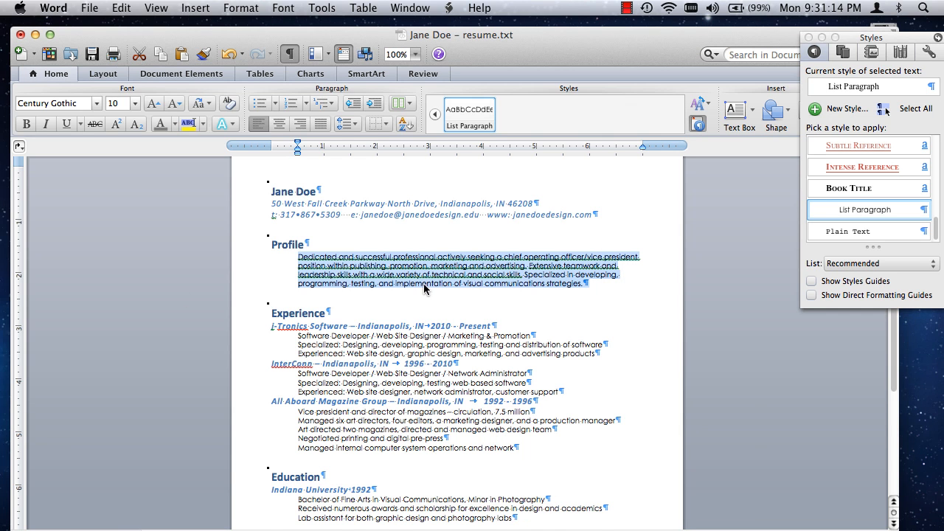
scroll(424, 288, "down", 2)
scroll(443, 296, "up", 3)
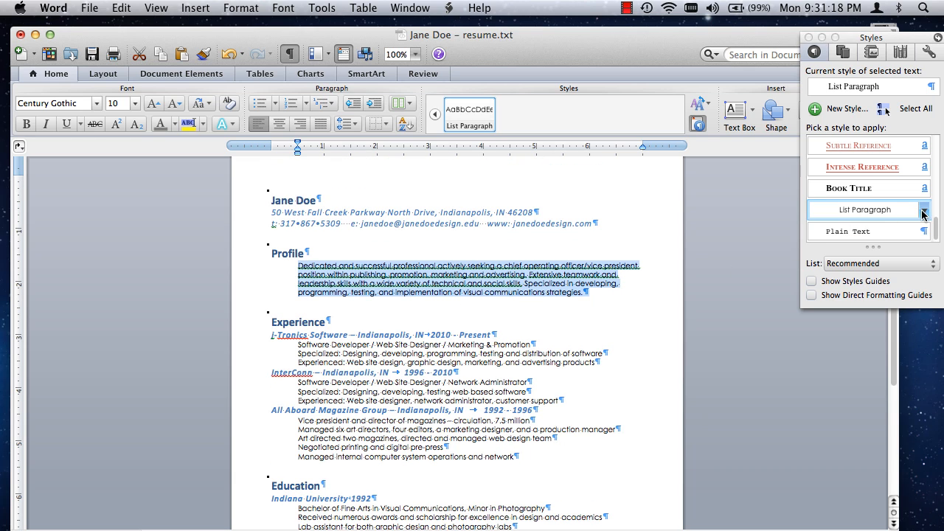
Step: Select the Profile heading and modify its Heading 1 style to use the Century Gothic Bold font
scroll(412, 284, "down", 2)
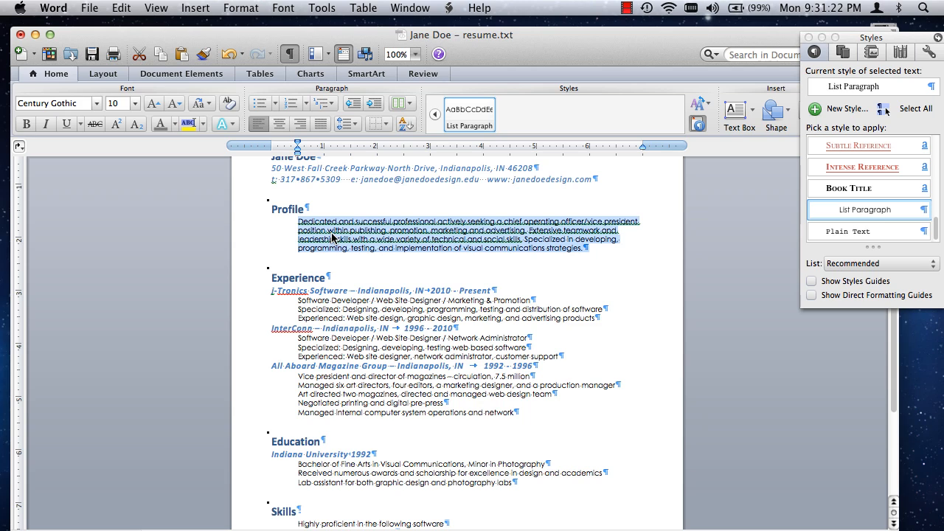
double_click(285, 208)
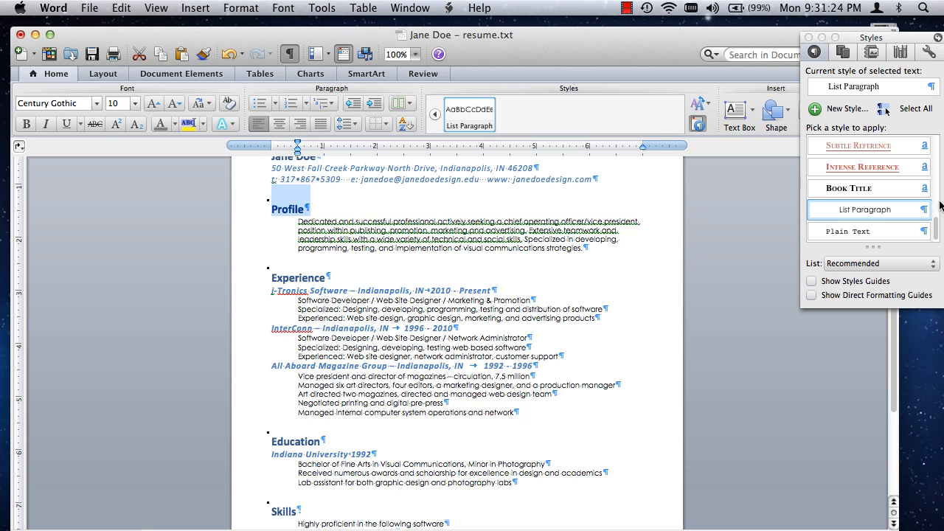
left_click_drag(273, 204, 306, 207)
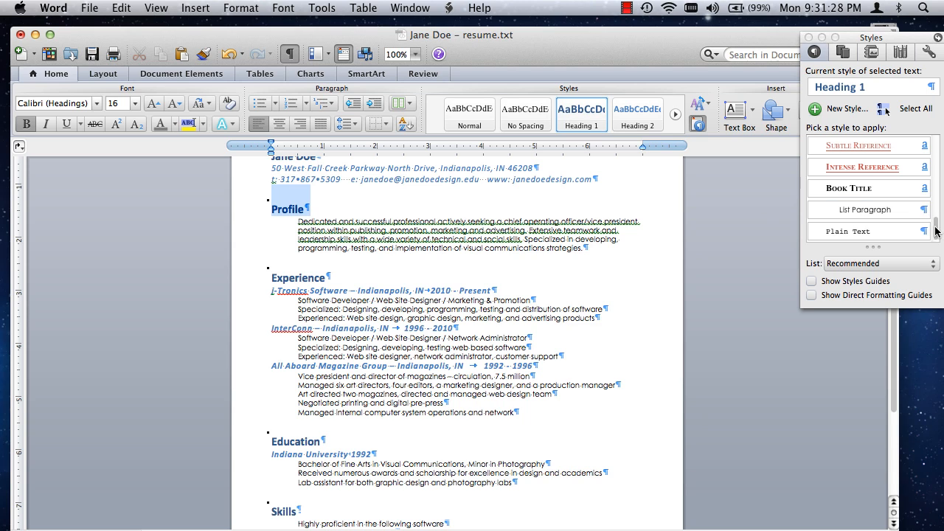
scroll(940, 214, "up", 5)
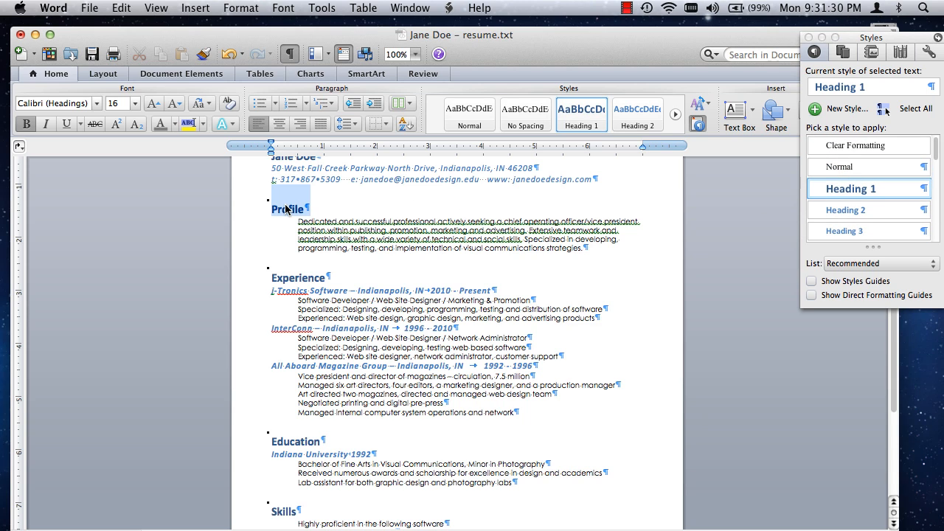
left_click(924, 190)
left_click(848, 227)
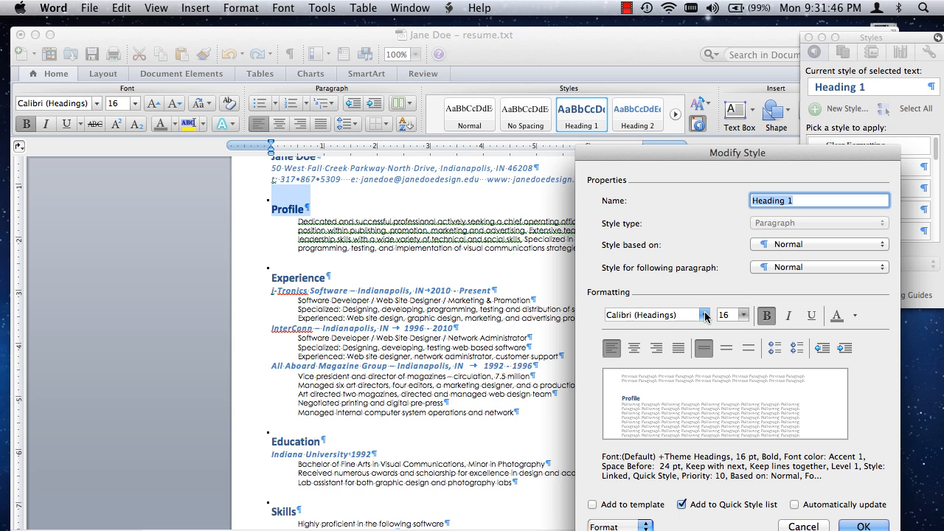
left_click(701, 315)
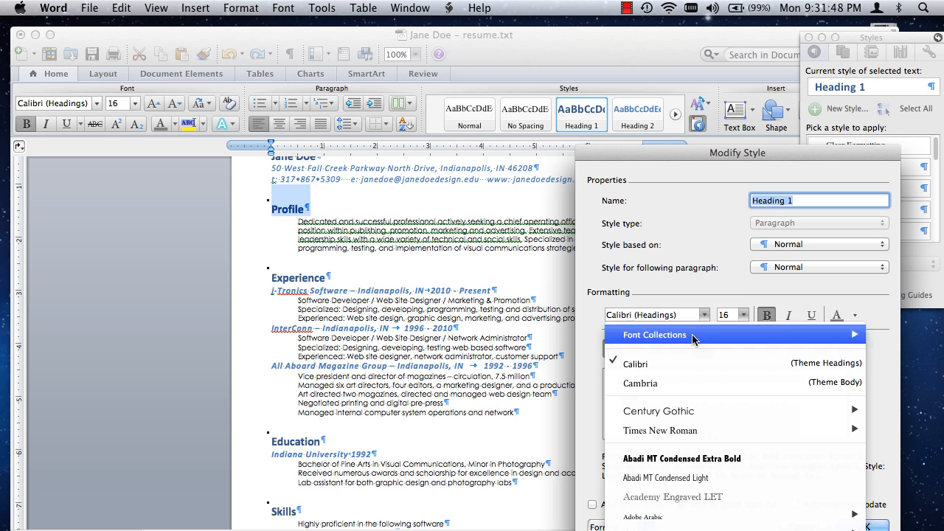
mouse_move(697, 414)
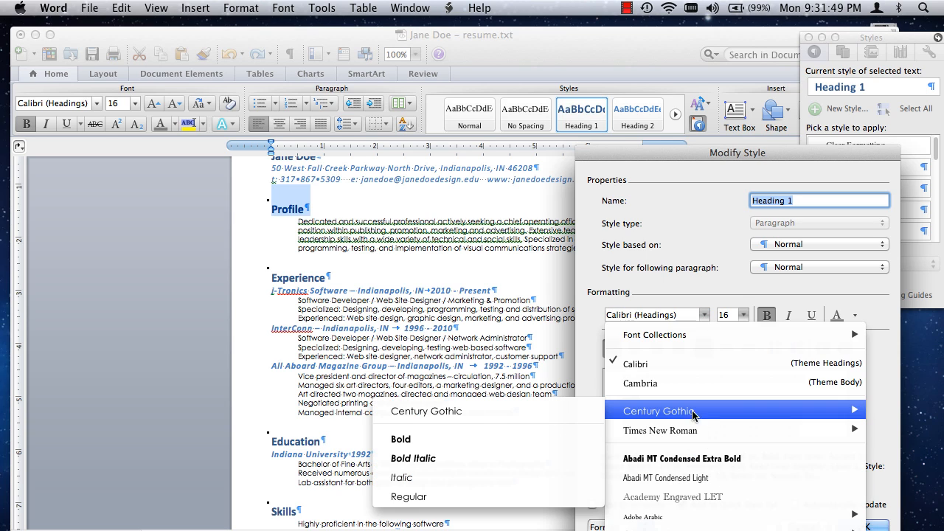
left_click(452, 441)
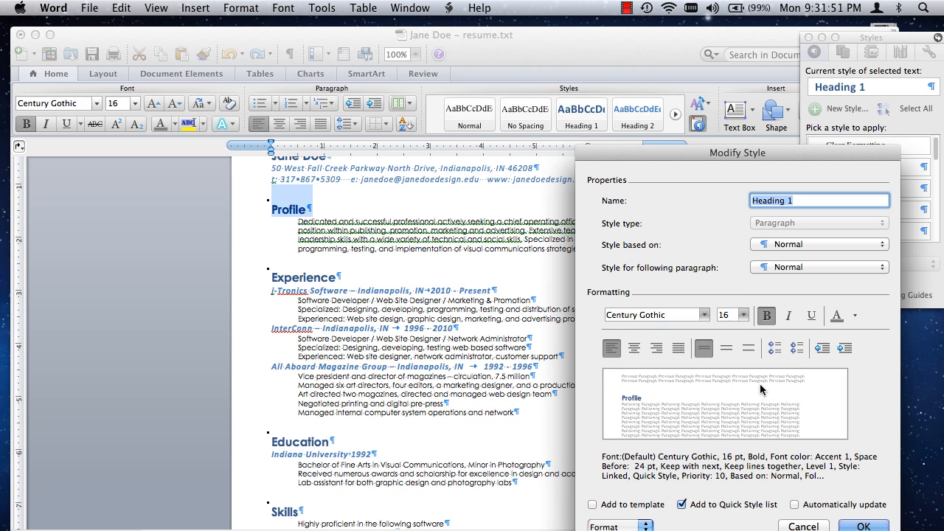
left_click(861, 526)
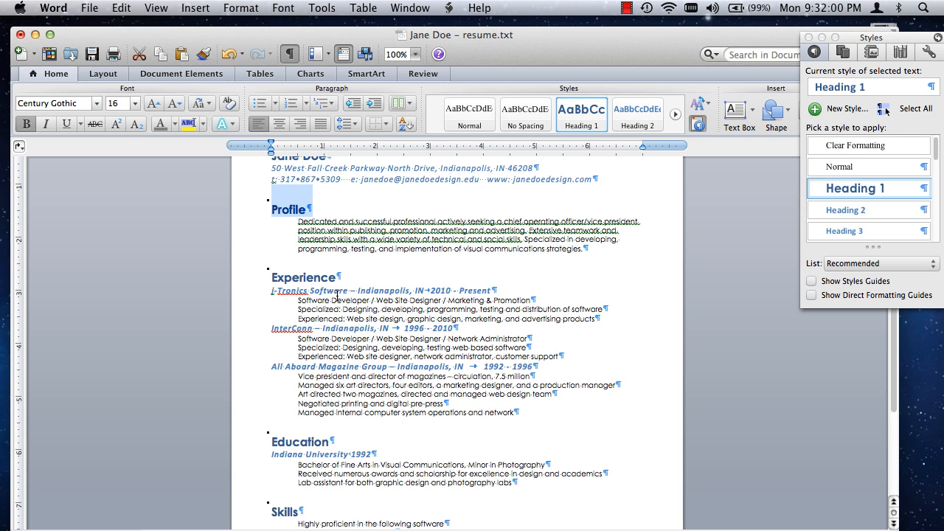
Step: Select the i-Tronics Software line under Experience and delete the Strong style applied to it
scroll(337, 297, "down", 2)
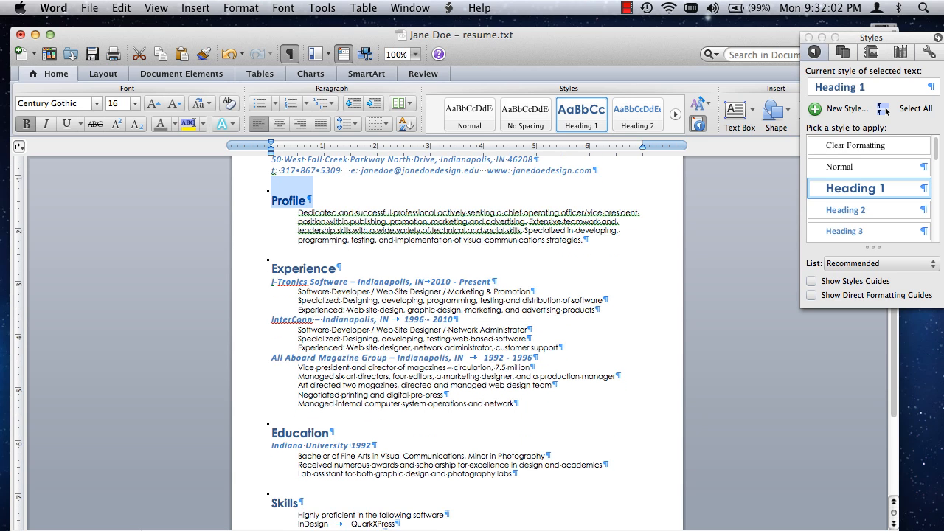
triple_click(331, 281)
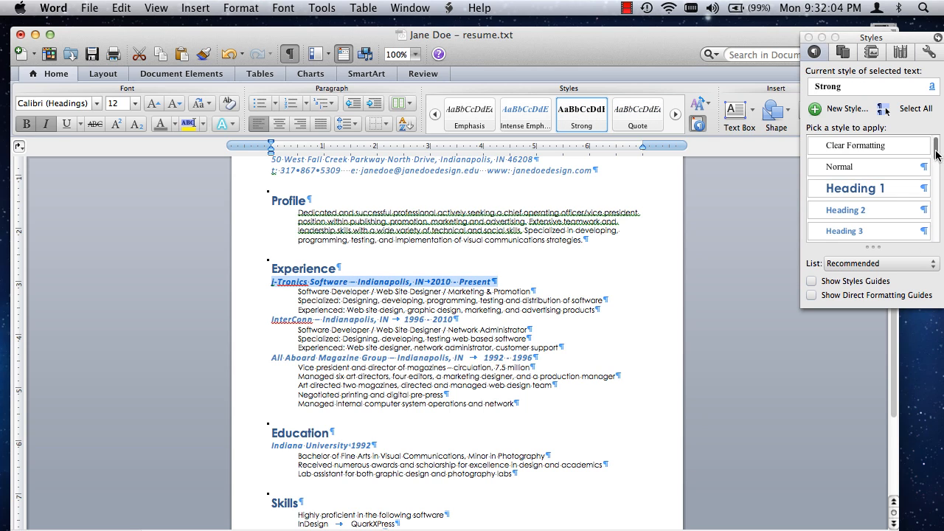
left_click_drag(937, 154, 937, 208)
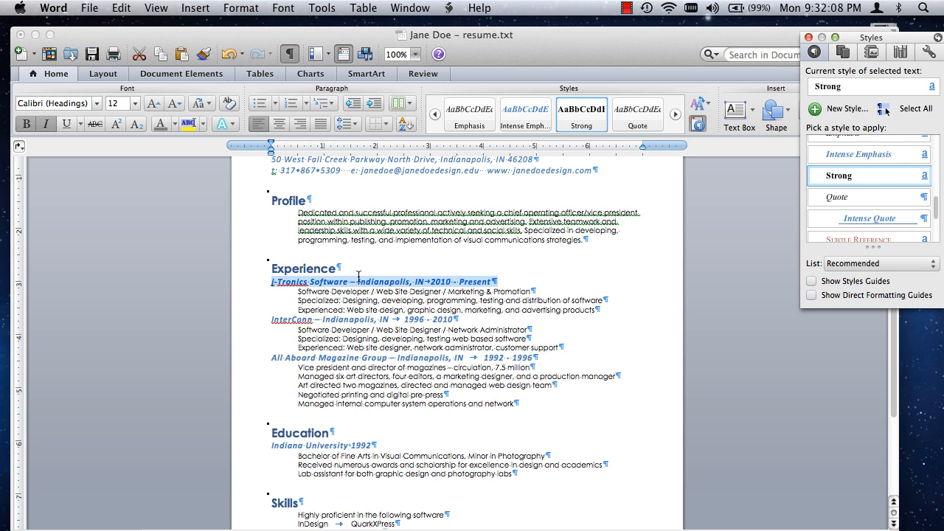
left_click(421, 281)
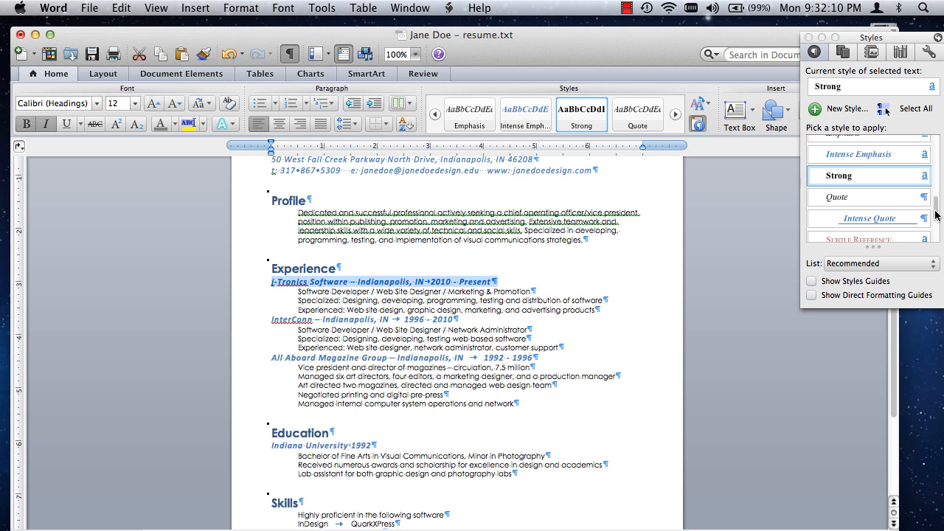
mouse_move(937, 212)
left_mouse_down()
mouse_move(934, 136)
mouse_move(934, 195)
left_mouse_up()
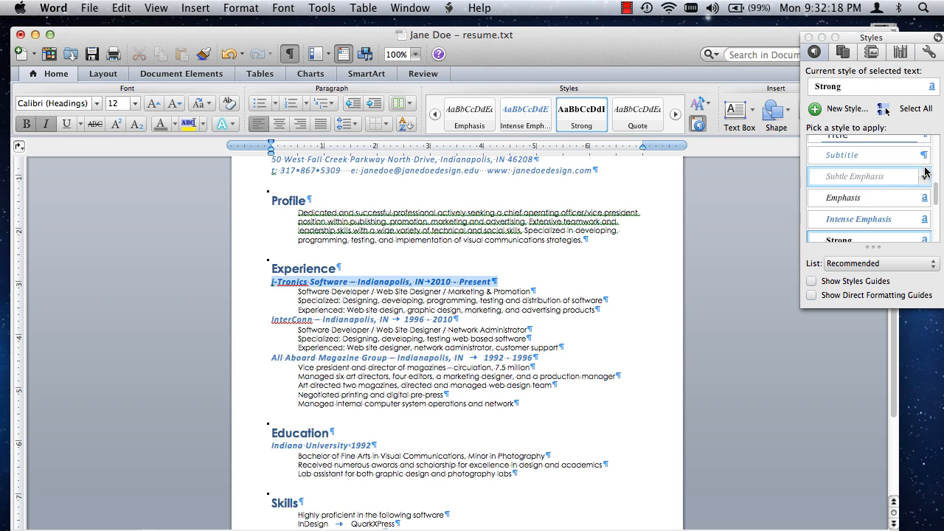
left_click(924, 156)
left_click(887, 161)
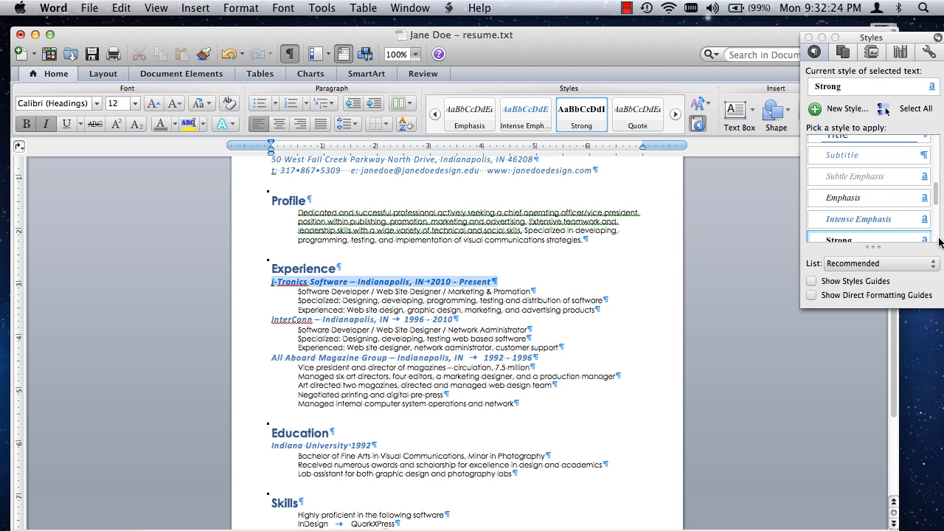
left_click_drag(937, 186, 941, 206)
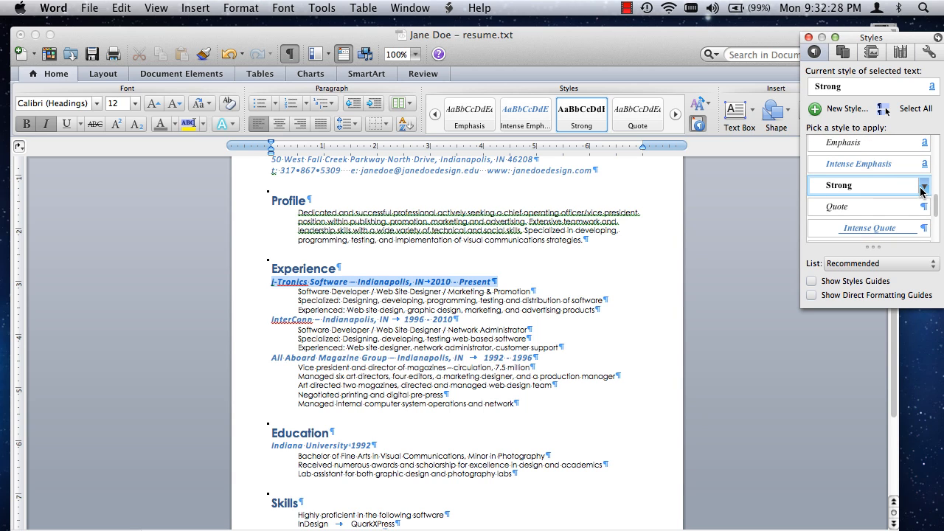
left_click(923, 185)
left_click(870, 239)
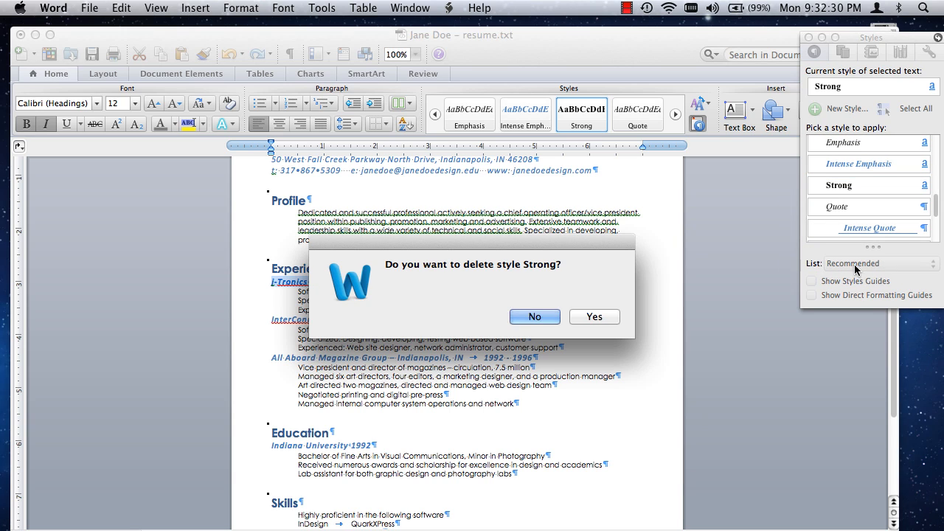
left_click(598, 318)
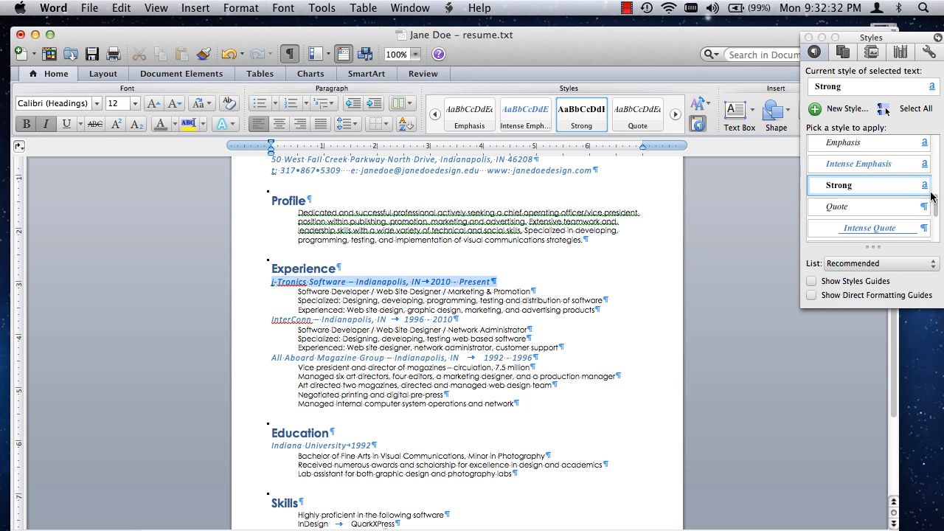
Step: Apply the Subtitle style to the i-Tronics Software, InterConn and All Aboard Magazine Group lines under Experience
left_click_drag(938, 209, 942, 186)
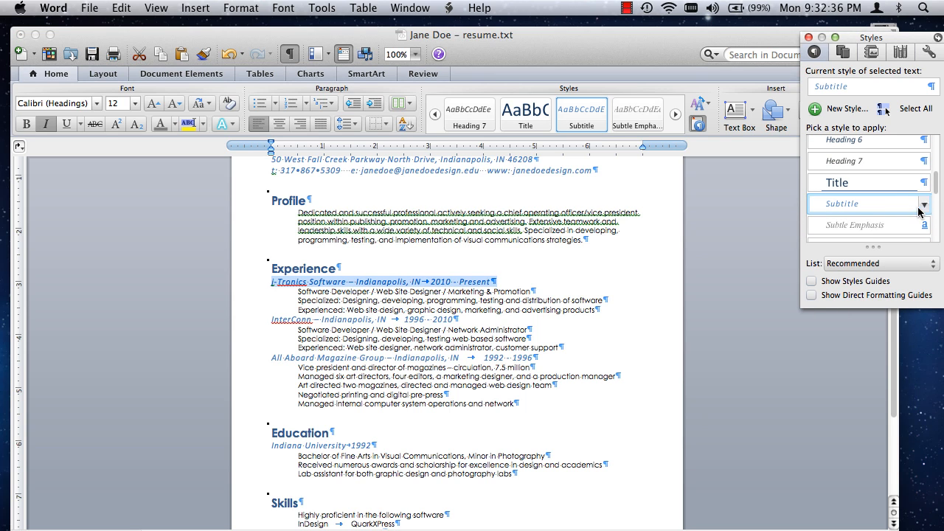
left_click(925, 207)
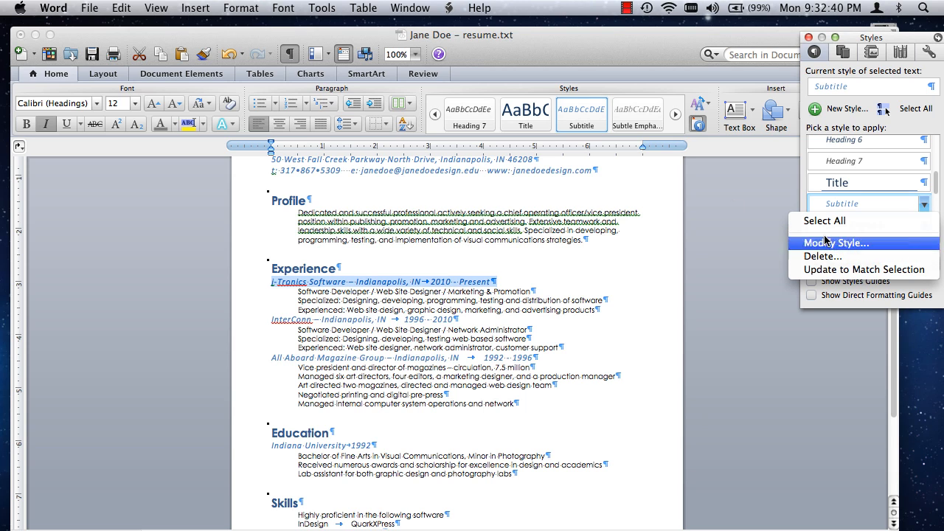
left_click(860, 270)
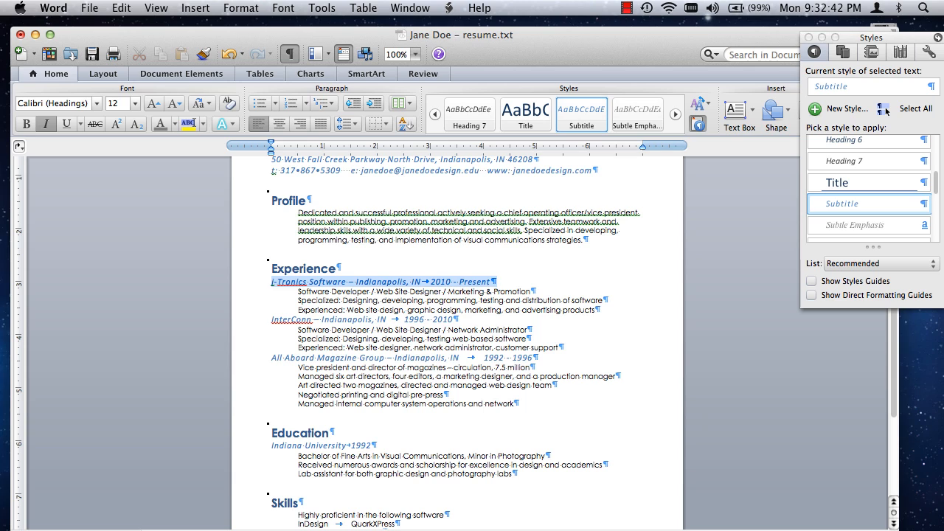
left_click(885, 109)
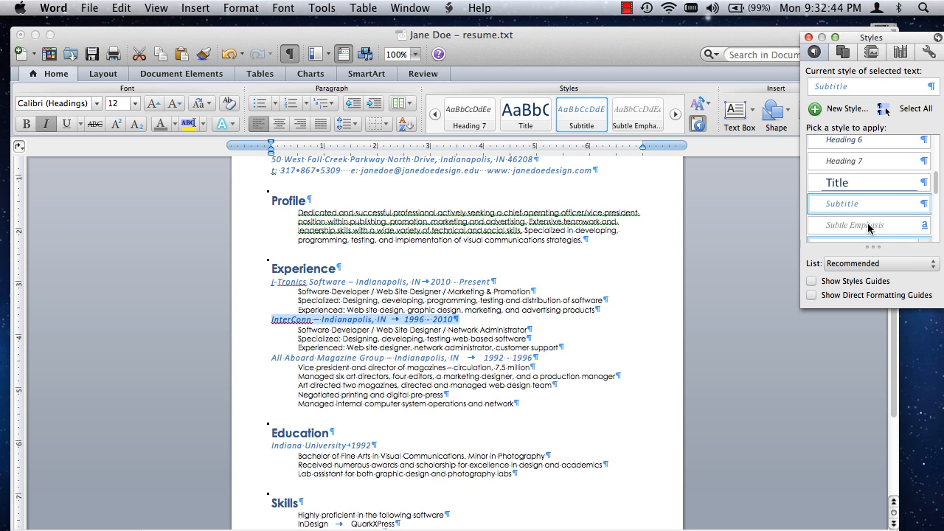
left_click(426, 363)
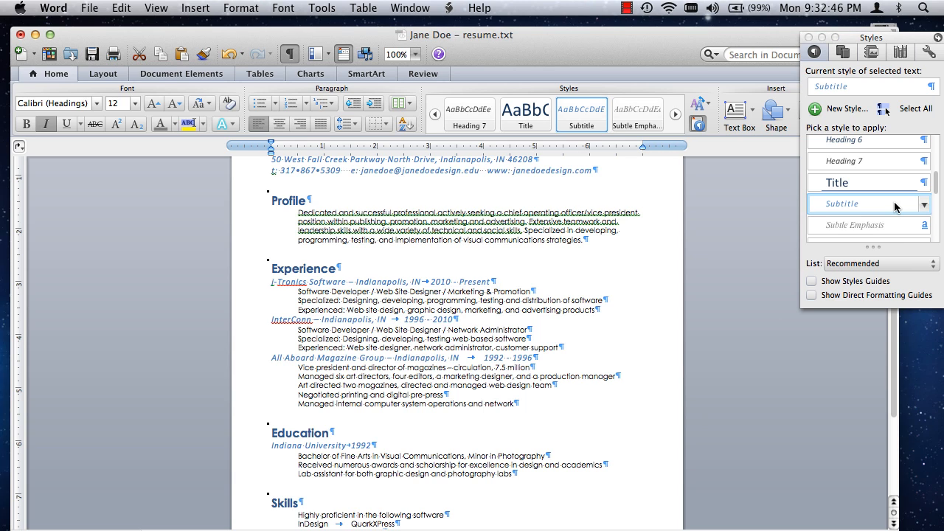
scroll(468, 253, "down", 2)
scroll(461, 229, "up", 2)
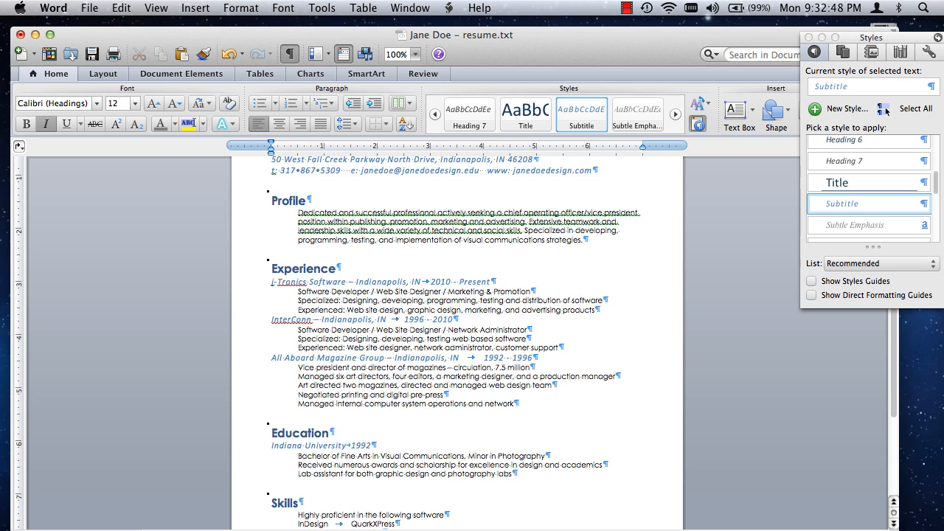
Step: Select the Indiana University line under Education and apply the Subtitle style to it
left_click_drag(390, 160, 427, 175)
left_click(886, 110)
scroll(391, 383, "down", 2)
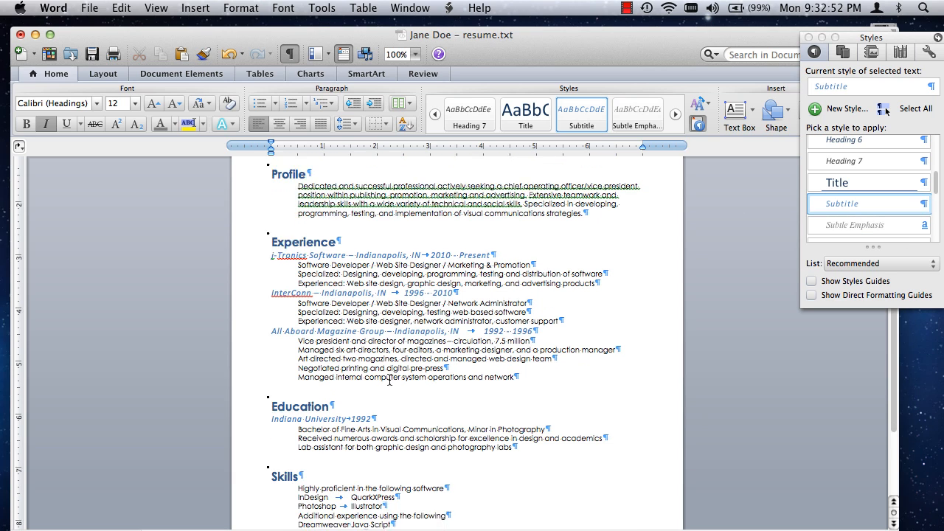
scroll(391, 378, "up", 1)
scroll(400, 343, "down", 3)
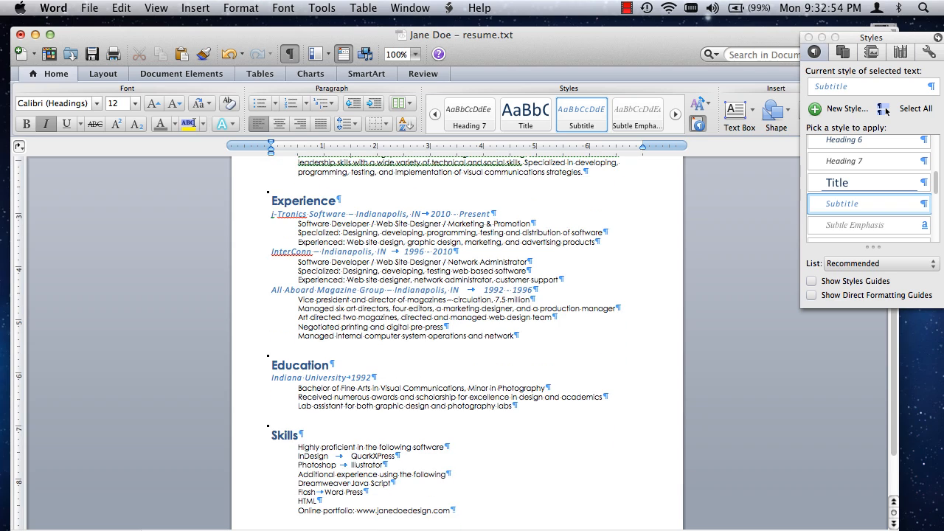
triple_click(354, 377)
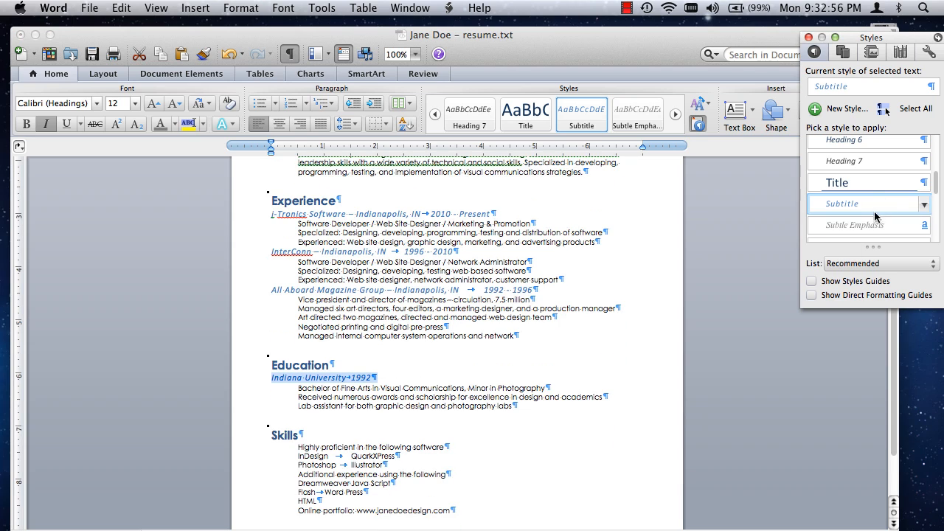
Step: Select the Skills heading and check which style in the style list is applied to it
double_click(287, 434)
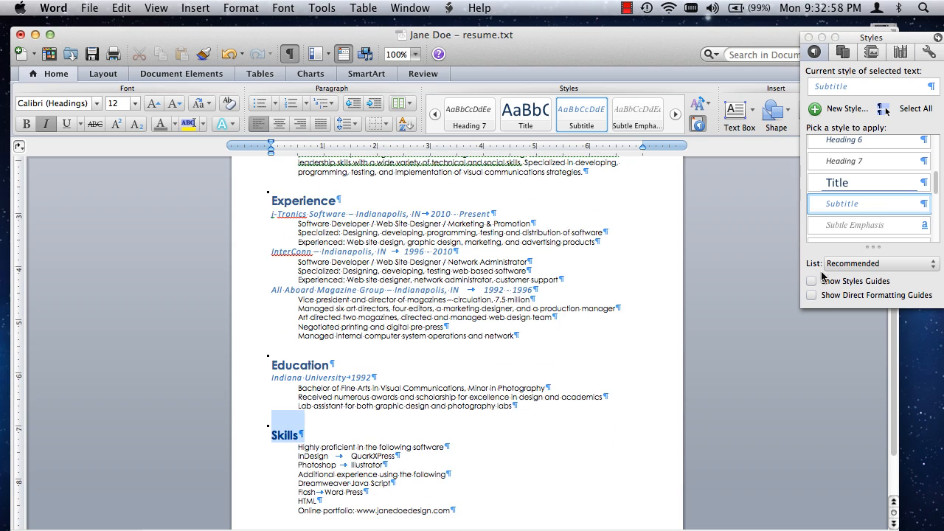
left_click_drag(272, 437, 294, 435)
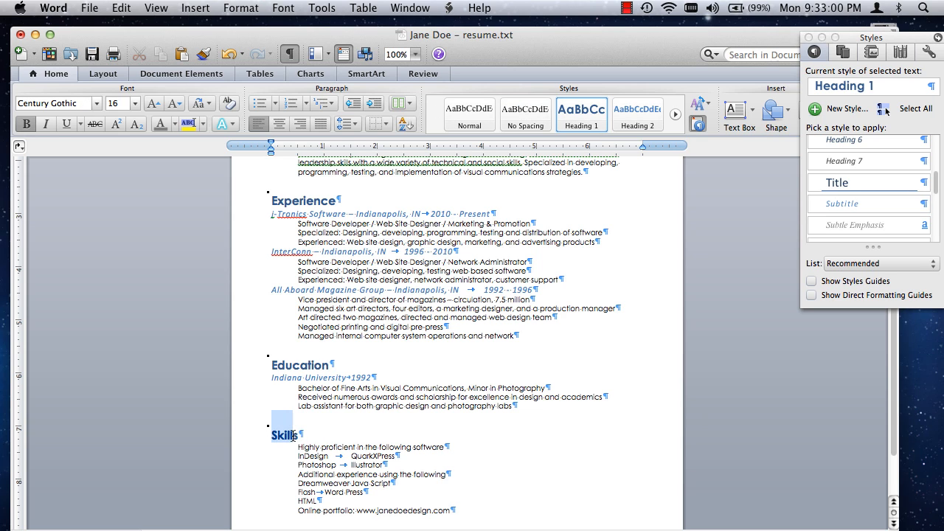
left_click(942, 223)
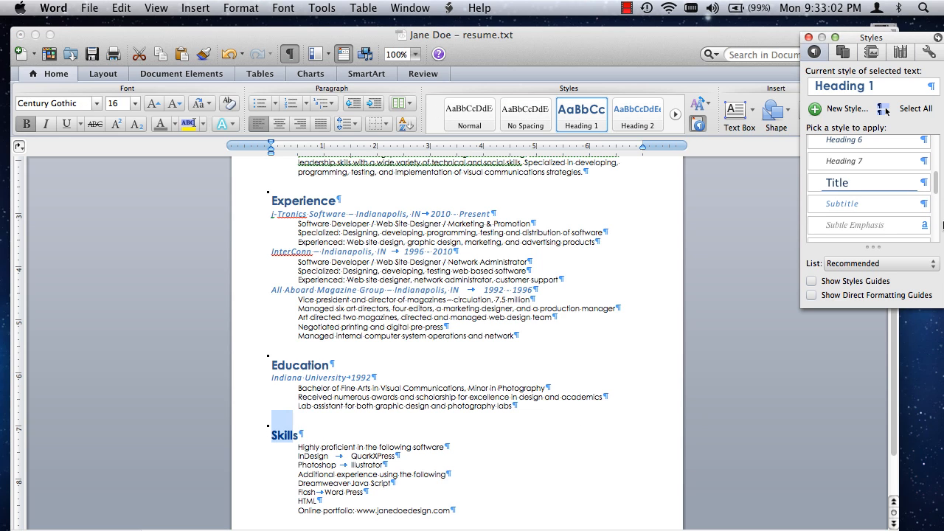
scroll(942, 192, "down", 5)
scroll(942, 177, "up", 10)
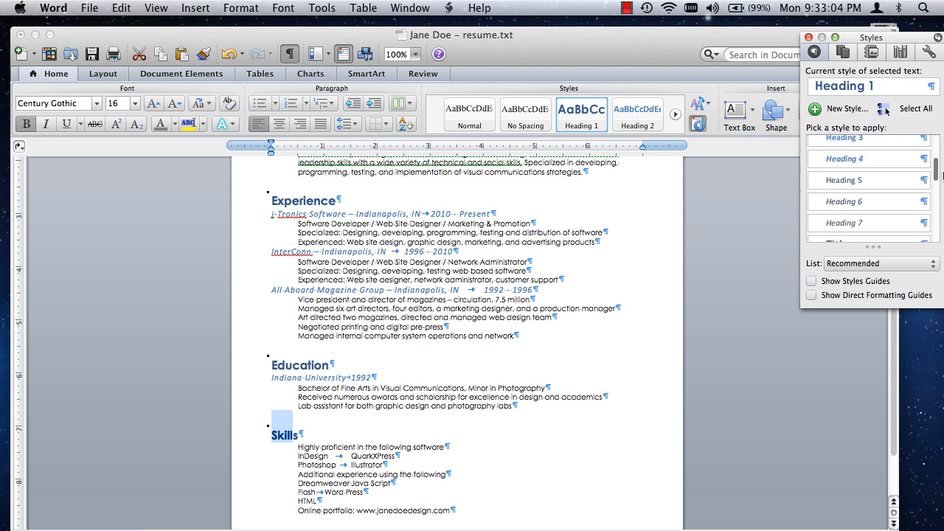
scroll(942, 165, "up", 2)
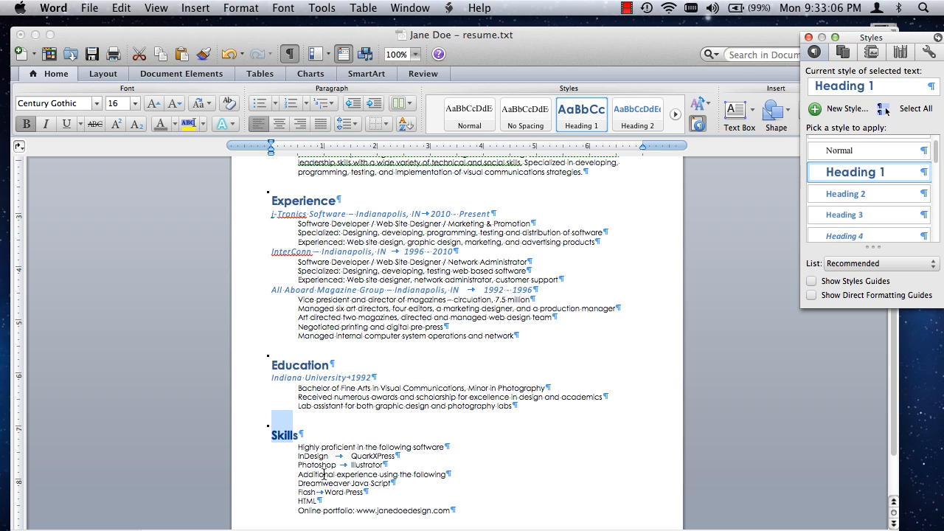
Step: Select the lines under Skills to check their applied style, and review the formatting of the whole resume
left_click(300, 448)
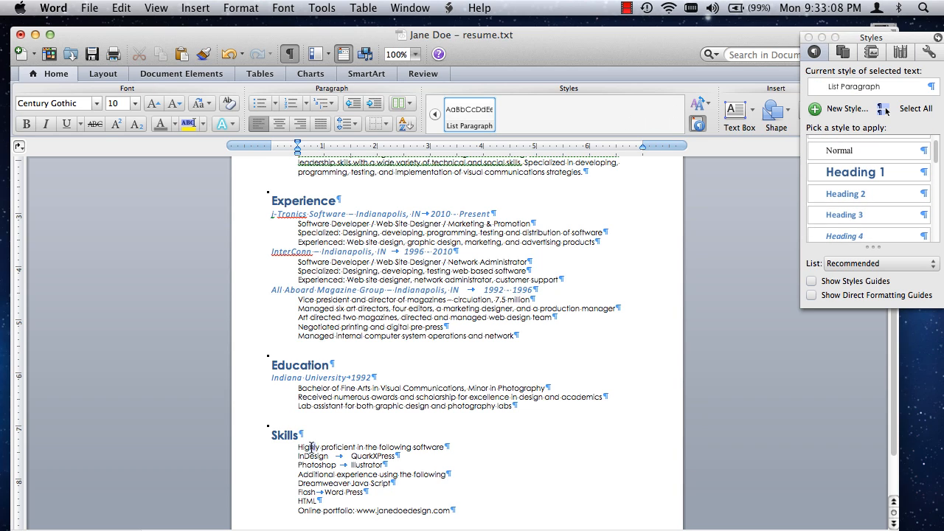
left_click_drag(299, 448, 412, 505)
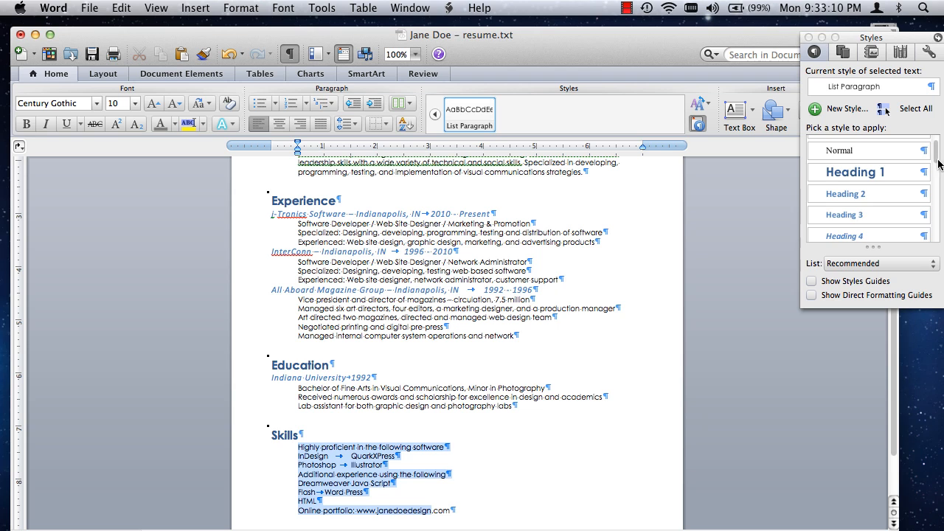
left_click_drag(937, 158, 938, 236)
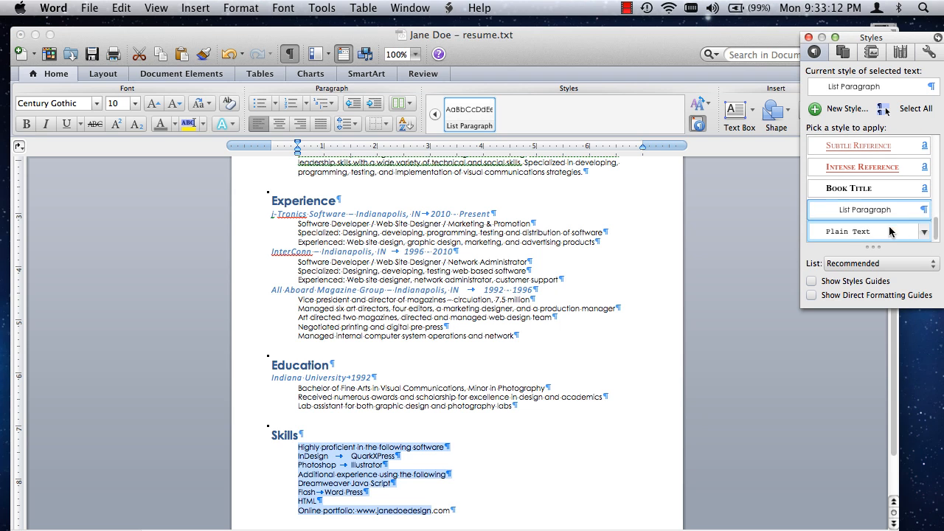
scroll(394, 342, "up", 5)
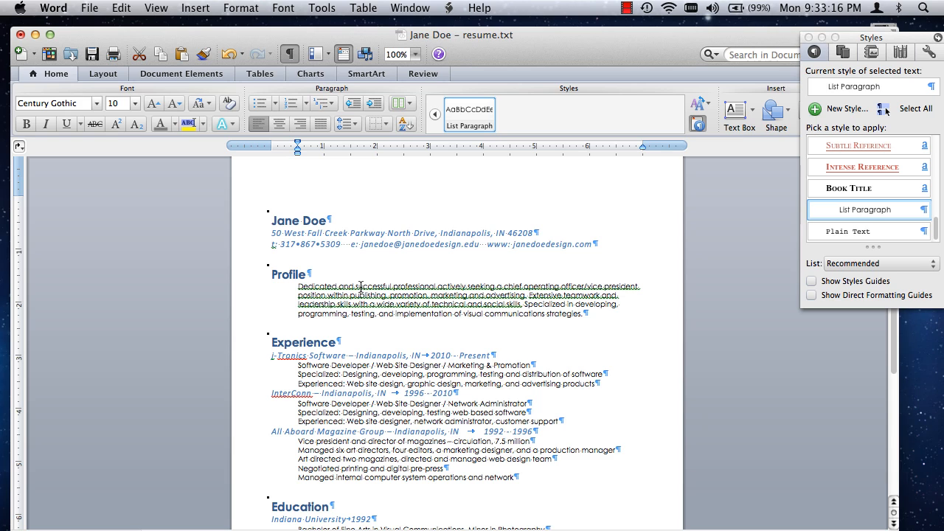
scroll(417, 296, "down", 1)
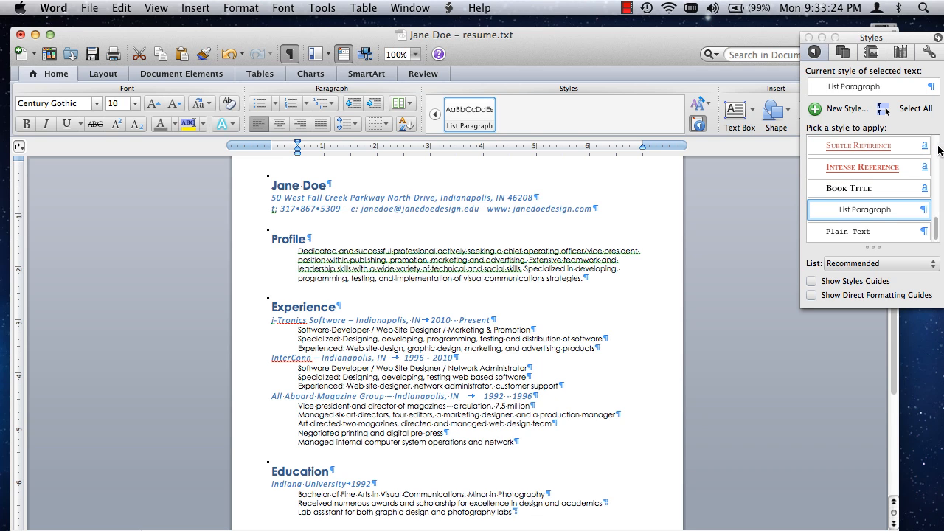
scroll(332, 313, "down", 3)
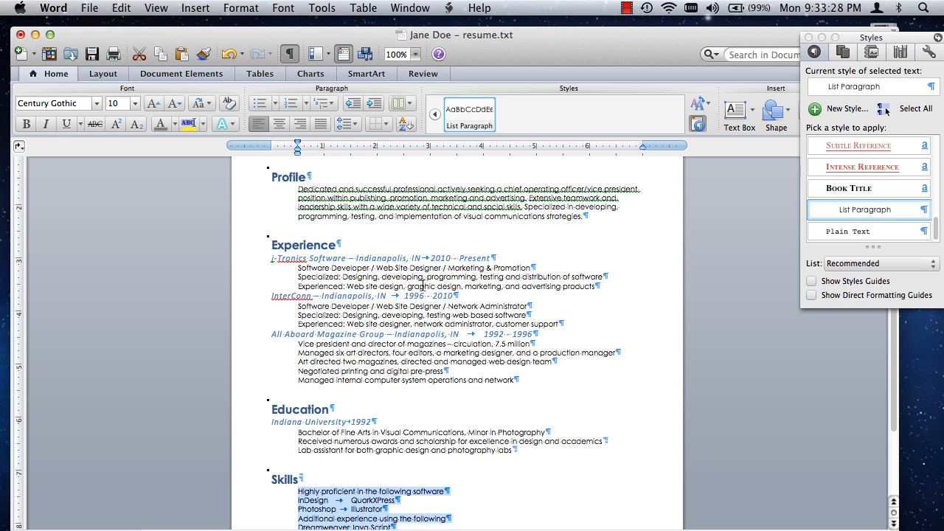
scroll(267, 235, "down", 1)
scroll(269, 244, "up", 2)
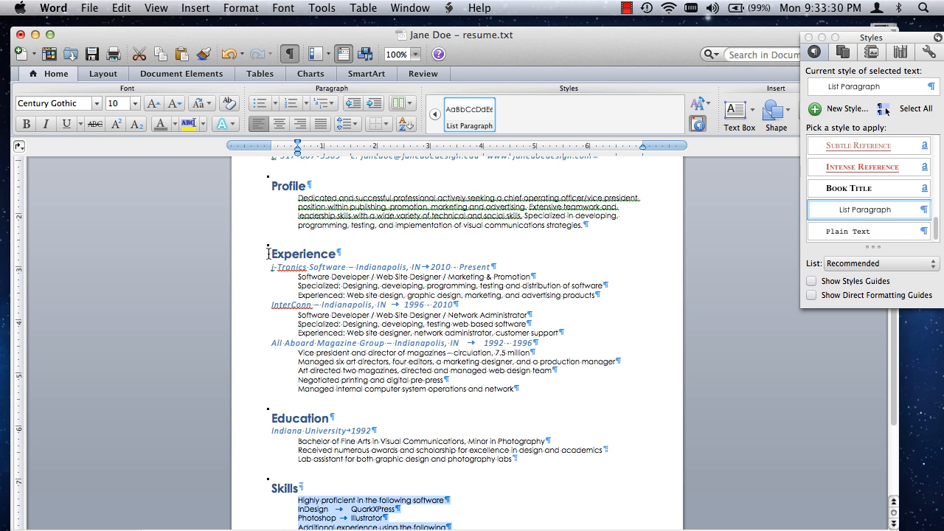
Step: Try removing the paragraph break before the Experience heading, and undo it
left_click(272, 254)
key("BackSpace")
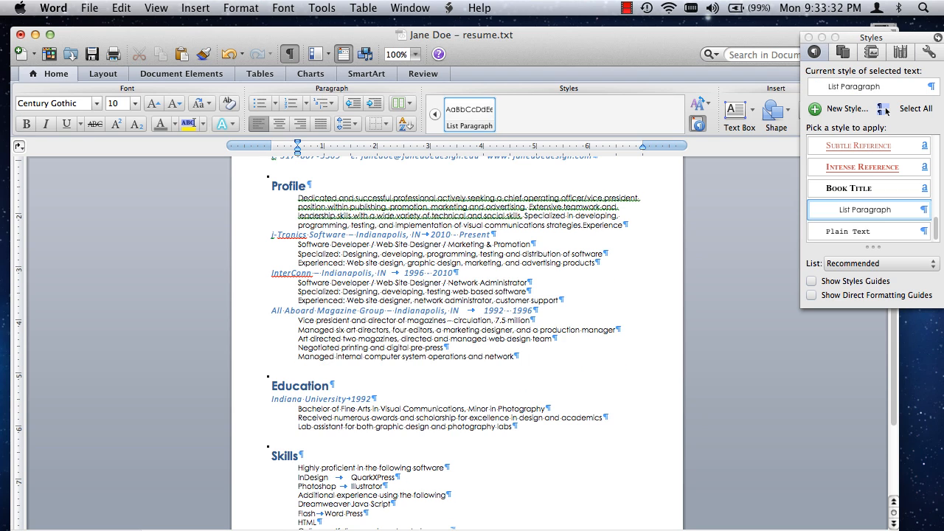
key("super+z")
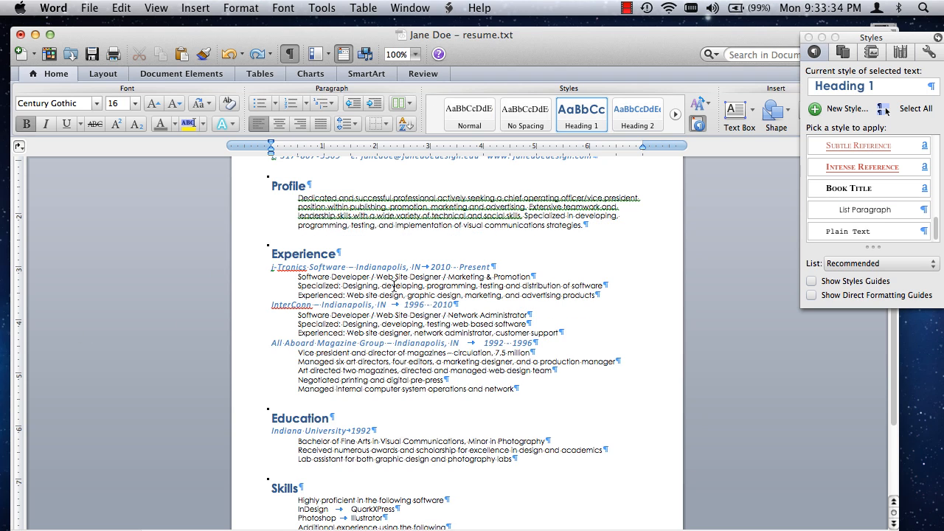
Step: Select the Experience, Profile and Education headings in turn to examine their style and the space above them
scroll(393, 288, "down", 1)
scroll(392, 303, "up", 1)
scroll(323, 234, "down", 1)
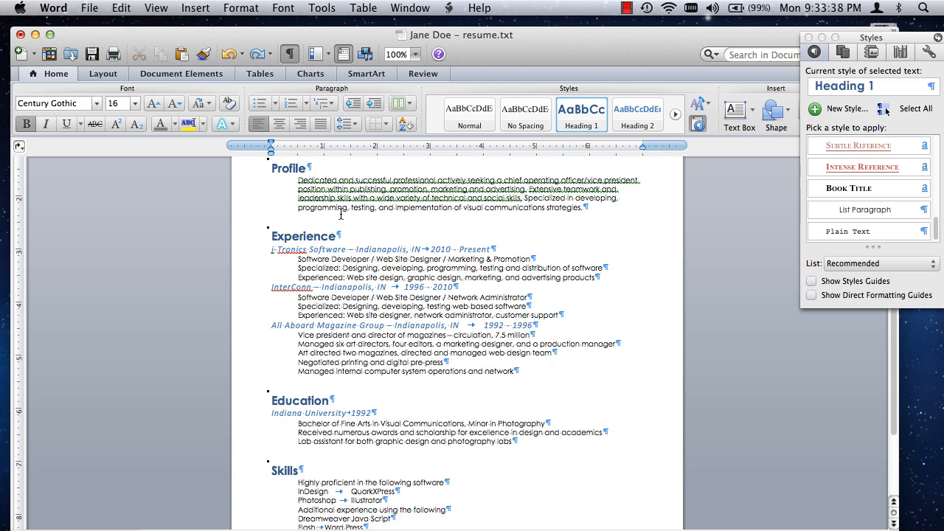
scroll(313, 229, "up", 1)
triple_click(319, 254)
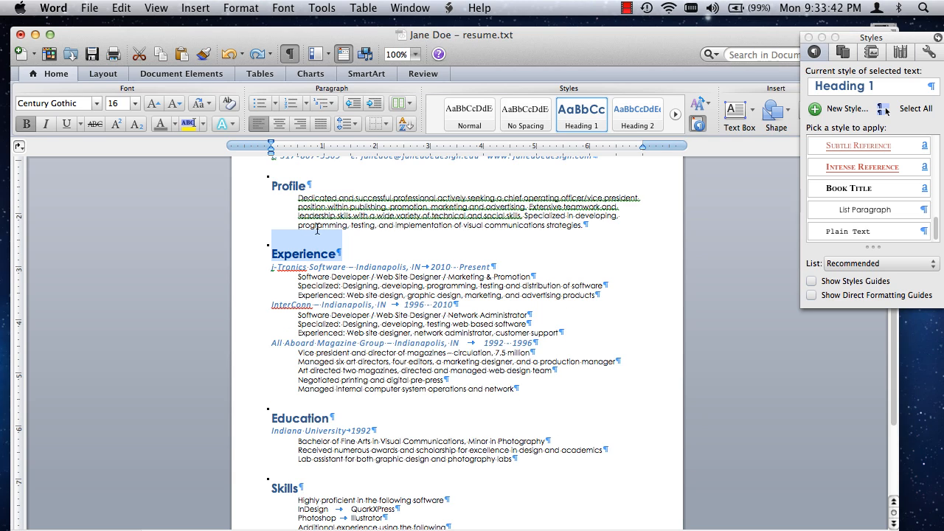
triple_click(290, 184)
triple_click(310, 419)
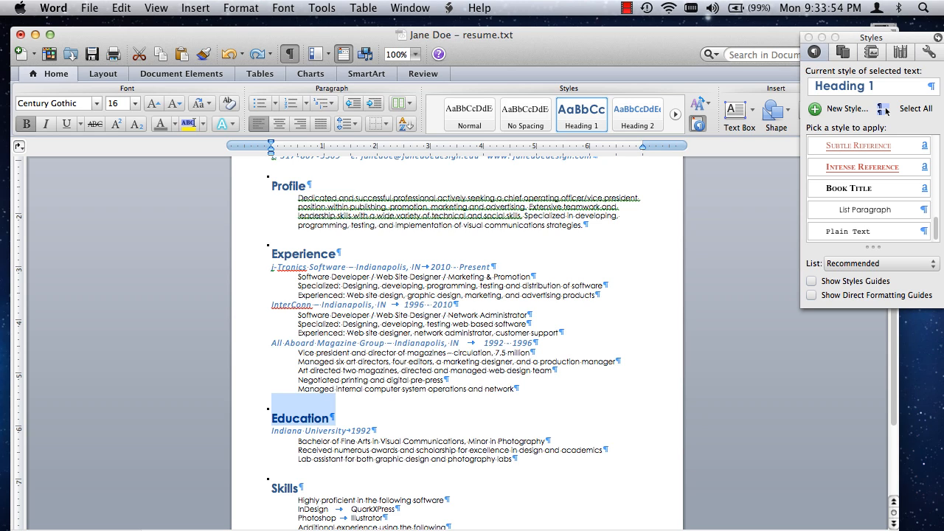
Step: Select the i-Tronics Software line, the InterConn line and the three job detail lines under i-Tronics Software to examine their styles
left_click(346, 315)
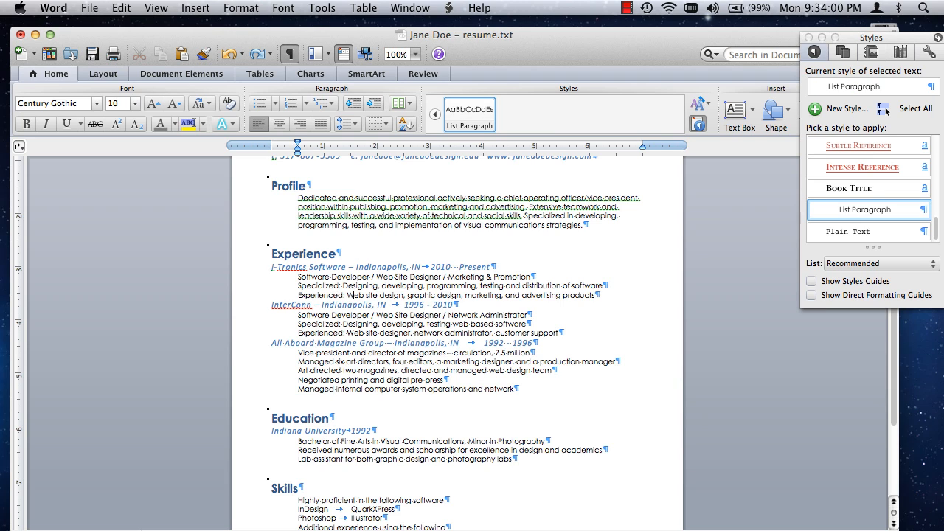
triple_click(288, 271)
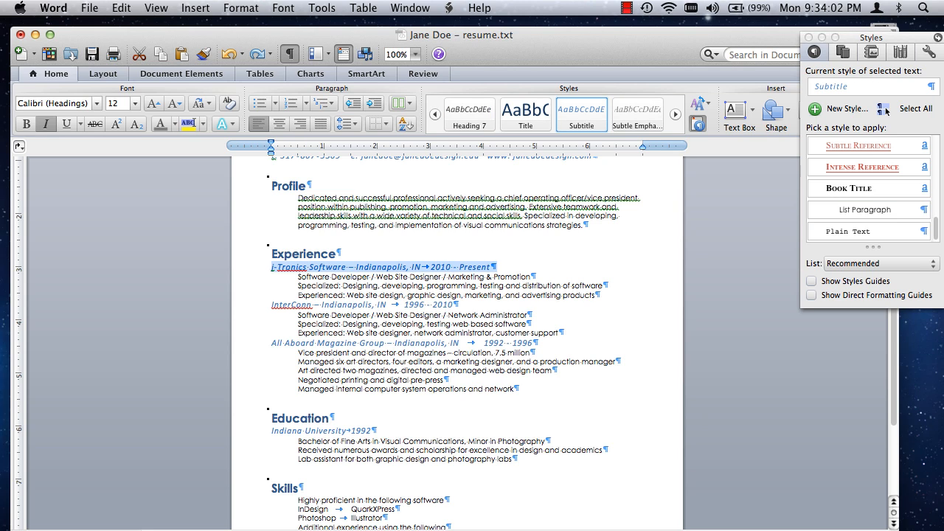
double_click(317, 305)
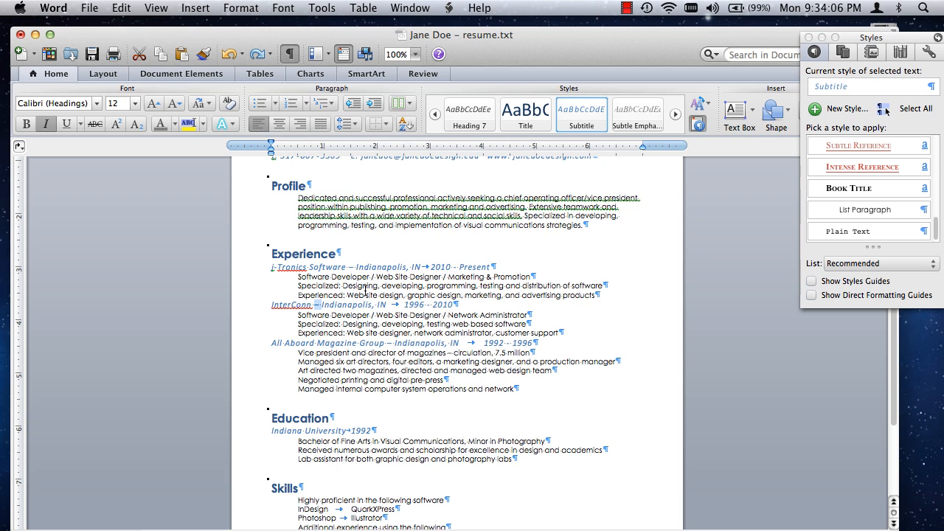
left_click_drag(358, 267, 370, 280)
left_click(308, 277)
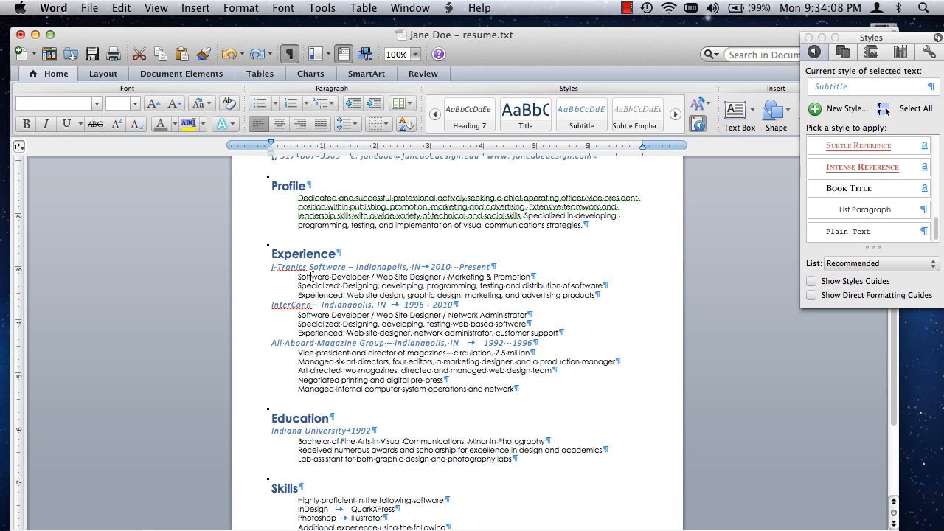
left_click_drag(301, 277, 464, 304)
left_click_drag(562, 302, 596, 306)
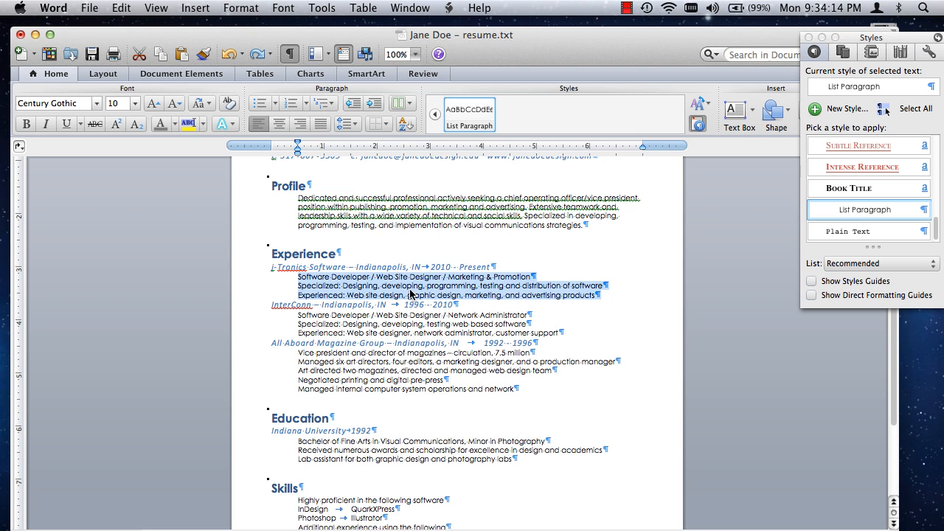
Step: Try adding an empty paragraph after the last i-Tronics Software detail line, and remove it again
left_click(604, 295)
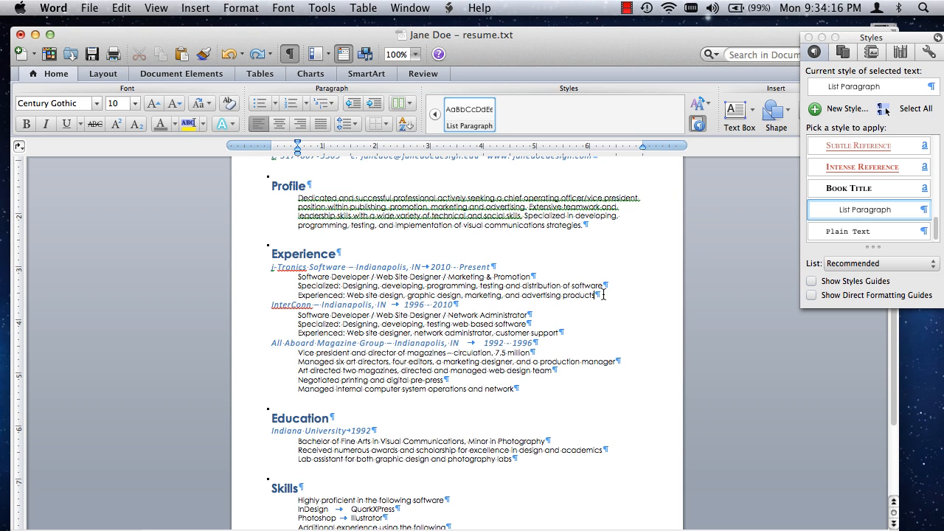
key("Return")
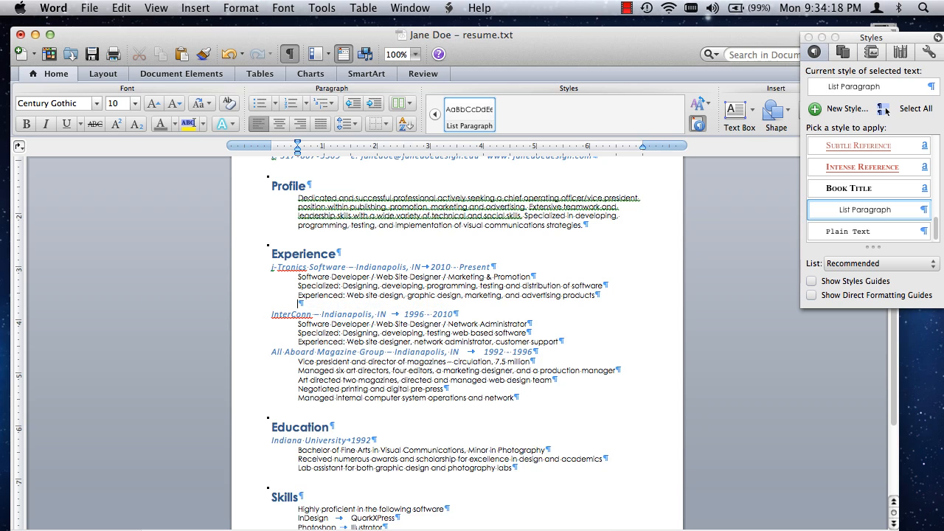
key("BackSpace")
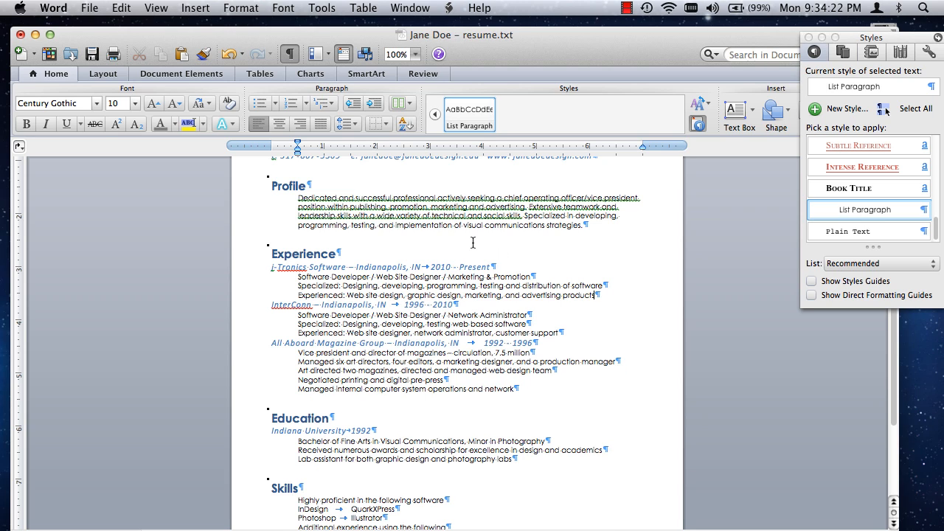
Step: Select the three i-Tronics Software detail lines and try 1.5 line spacing in the List Paragraph style, discarding the modification
left_click_drag(299, 277, 599, 295)
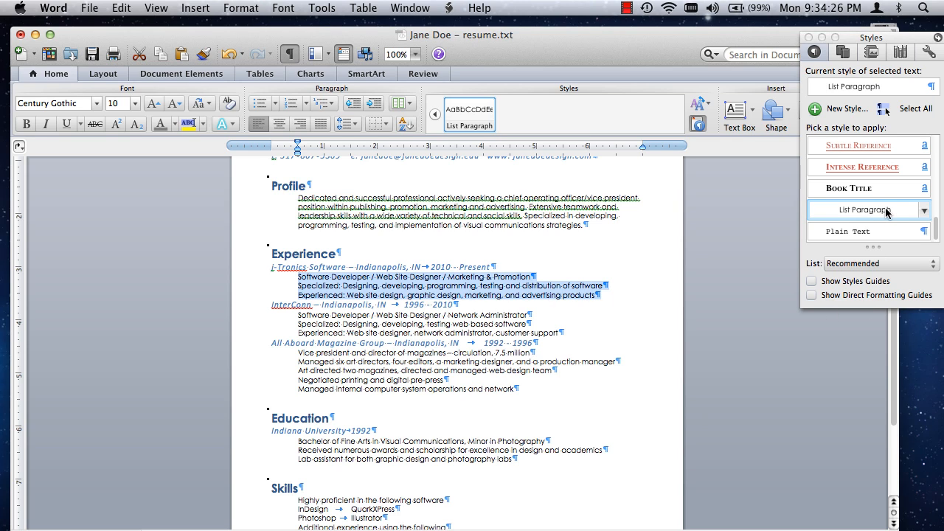
left_click(924, 211)
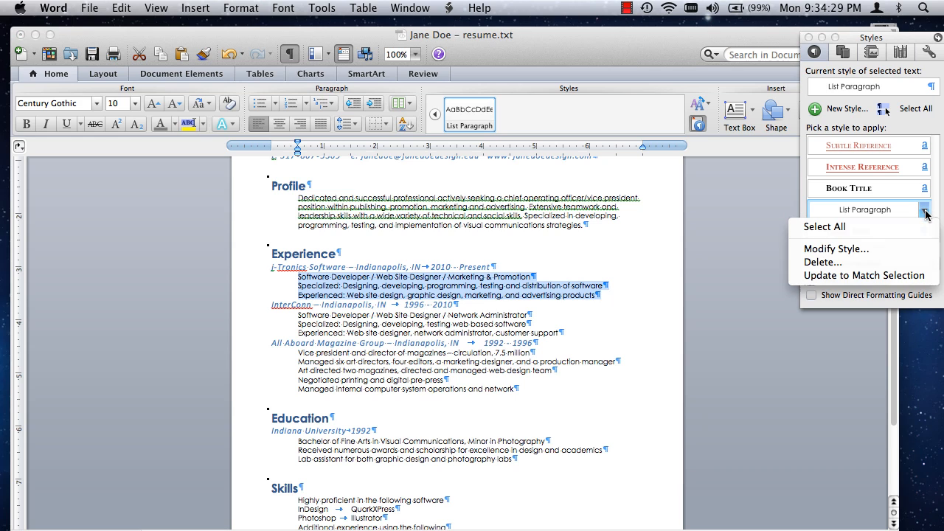
left_click(881, 248)
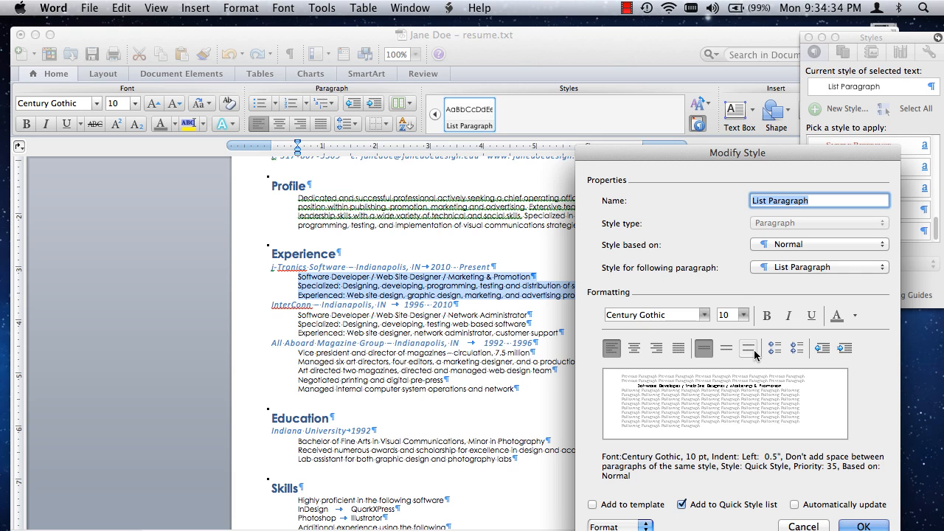
left_click(728, 353)
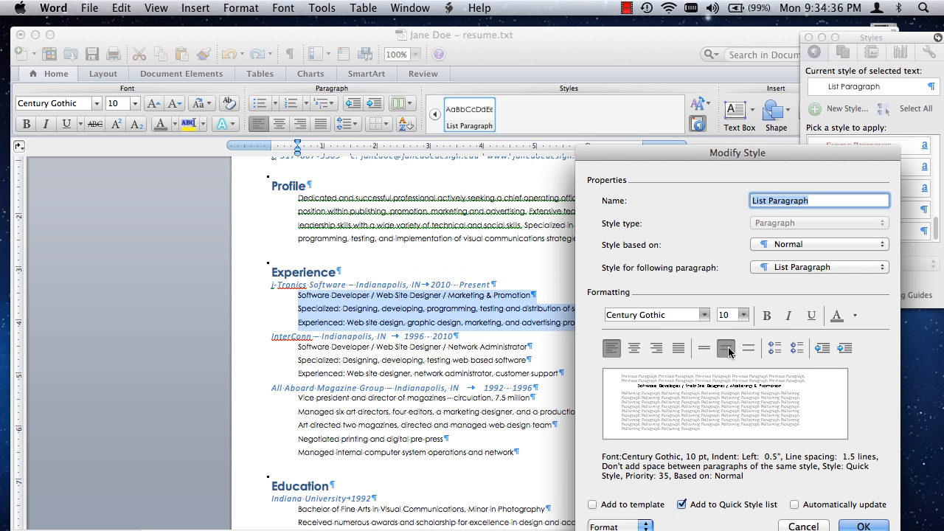
left_click(704, 350)
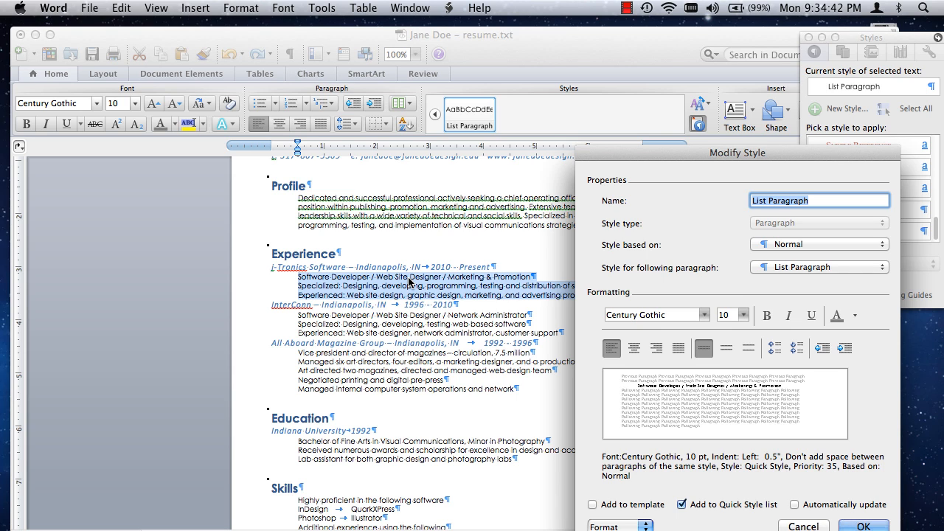
left_click(803, 527)
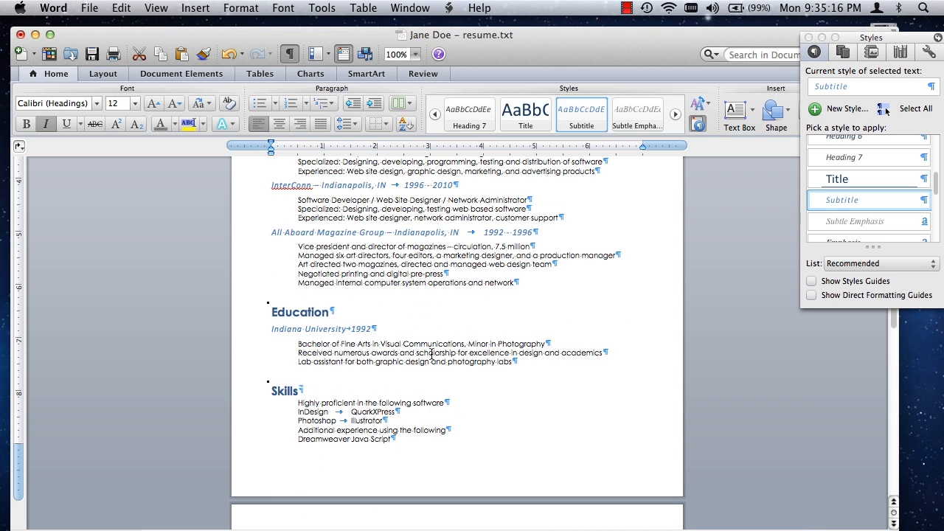
Step: Review the spacing around the Subtitle lines throughout the resume and undo the last Subtitle style spacing change
scroll(415, 319, "up", 3)
scroll(414, 319, "down", 10)
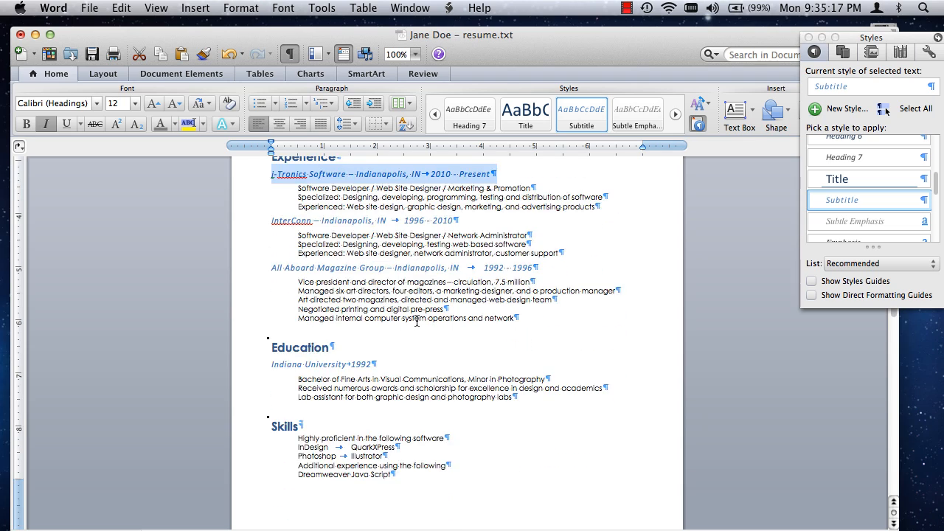
scroll(424, 329, "up", 5)
scroll(428, 332, "up", 5)
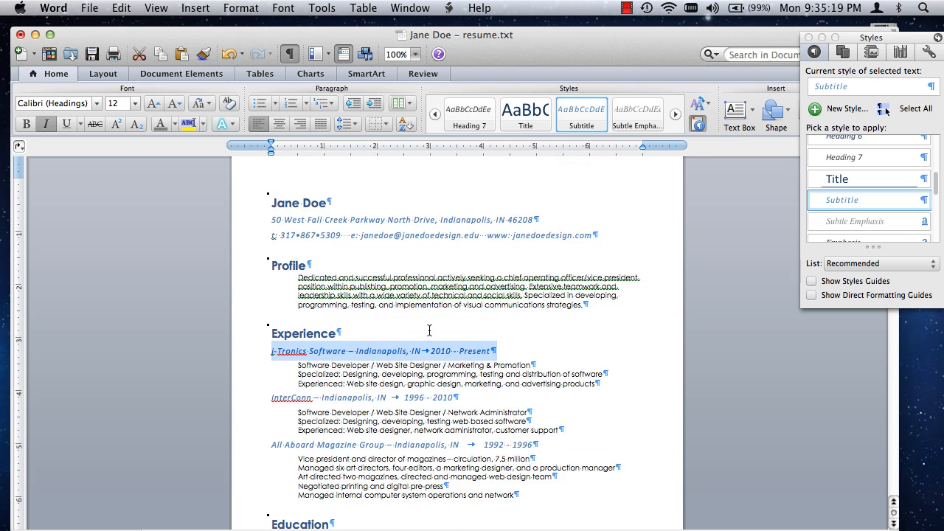
scroll(434, 330, "down", 3)
scroll(435, 328, "down", 1)
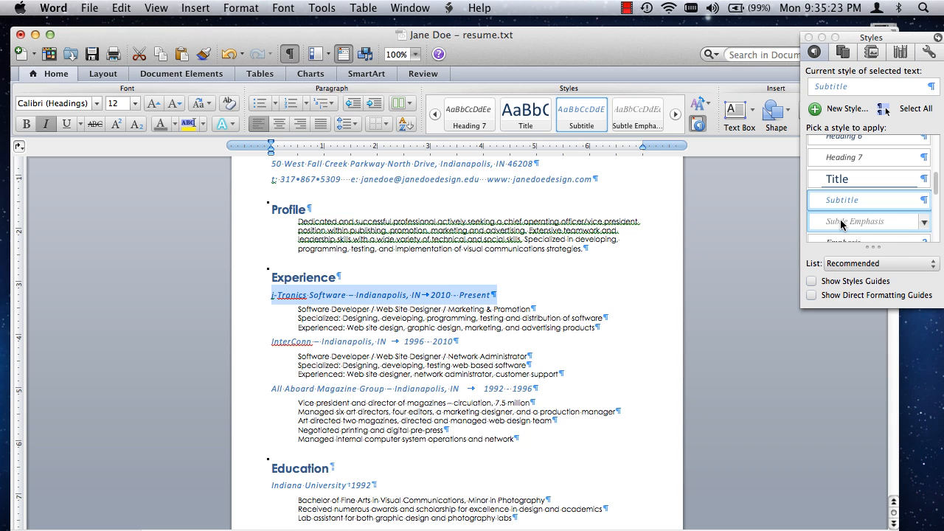
key("super+z")
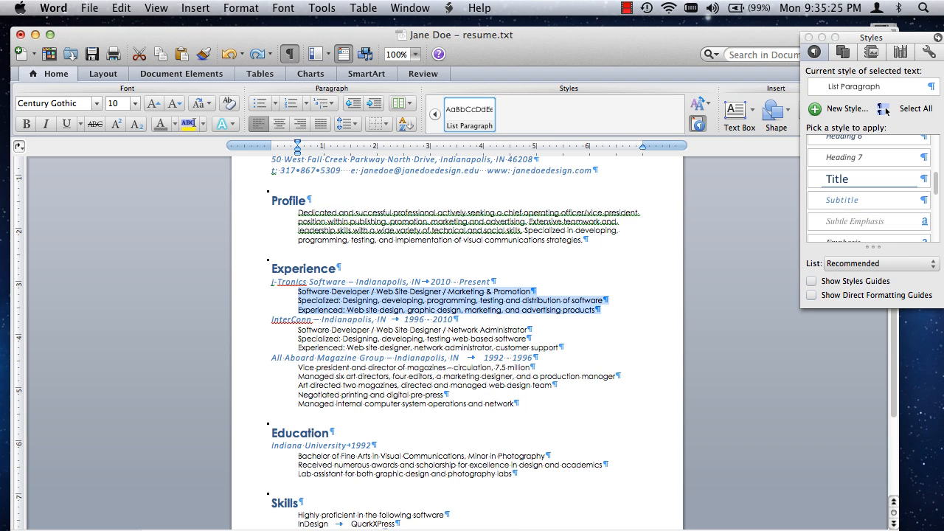
Step: Select the i-Tronics Software line and review the style layout from the Skills section back to the resume heading
triple_click(366, 285)
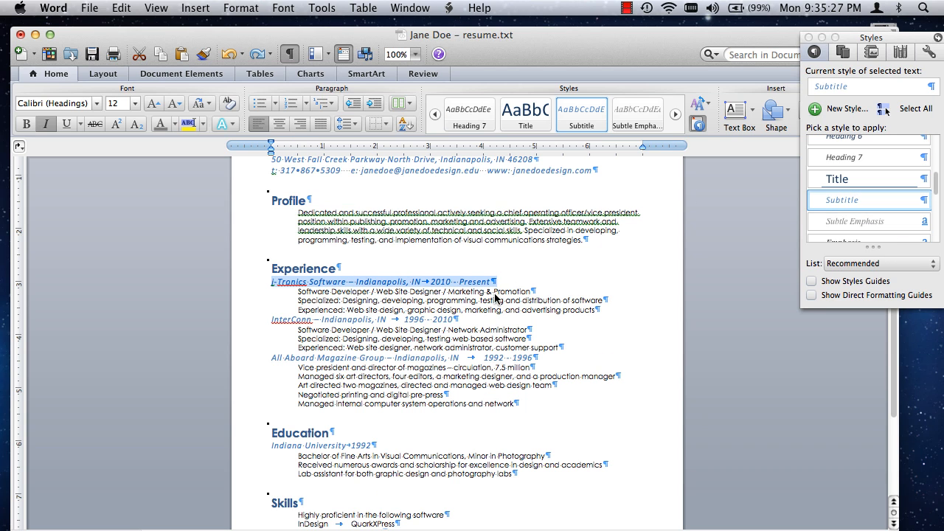
scroll(354, 427, "down", 5)
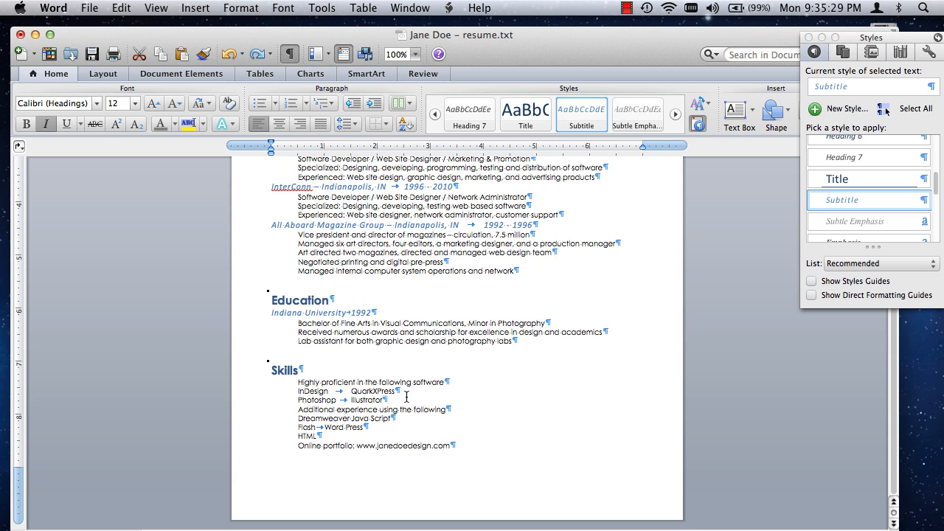
scroll(405, 399, "up", 8)
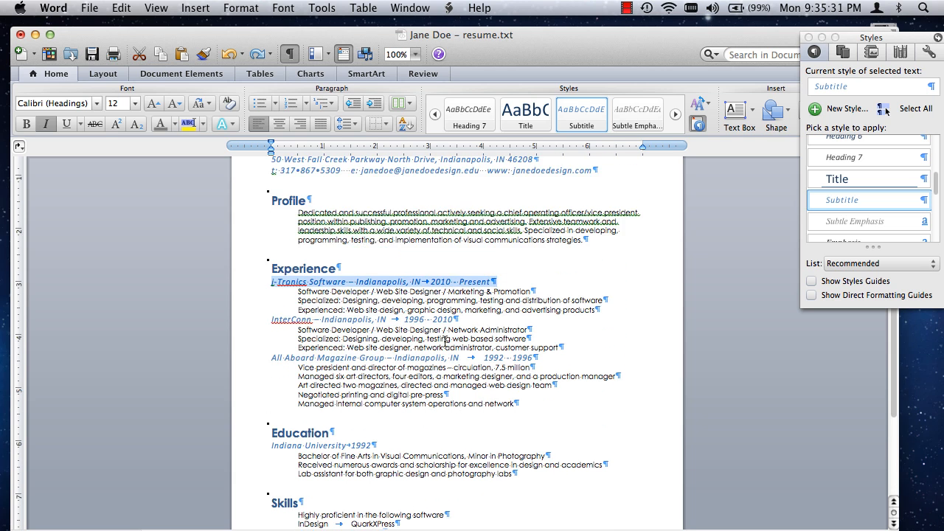
scroll(335, 273, "up", 1)
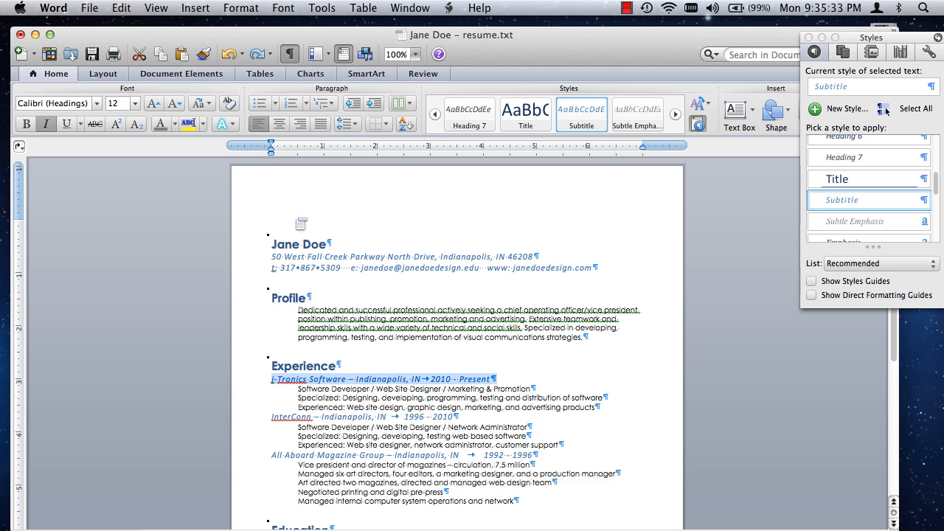
left_click_drag(297, 223, 326, 218)
left_click(303, 199)
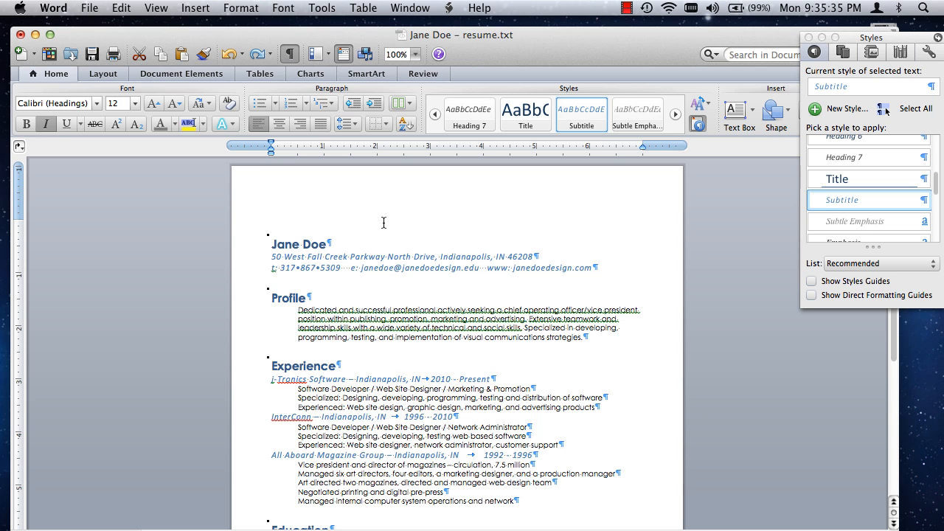
Step: Select the name heading and examine the Heading 1 style's formatting settings, leaving them without making changes
triple_click(296, 244)
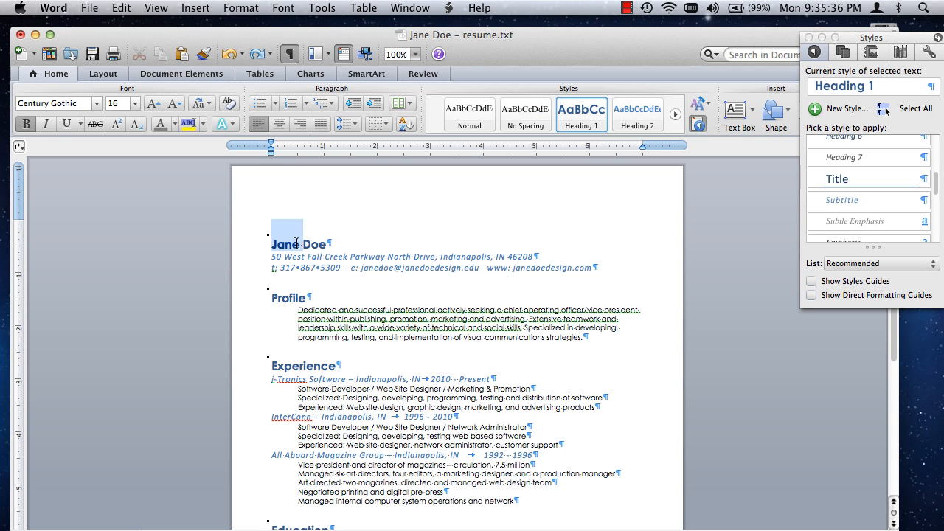
scroll(924, 184, "up", 6)
left_click(923, 189)
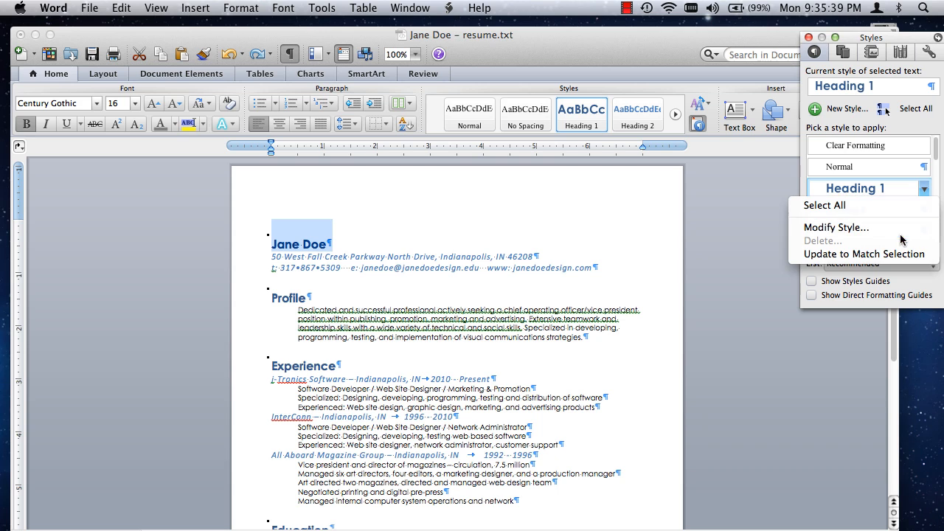
left_click(871, 230)
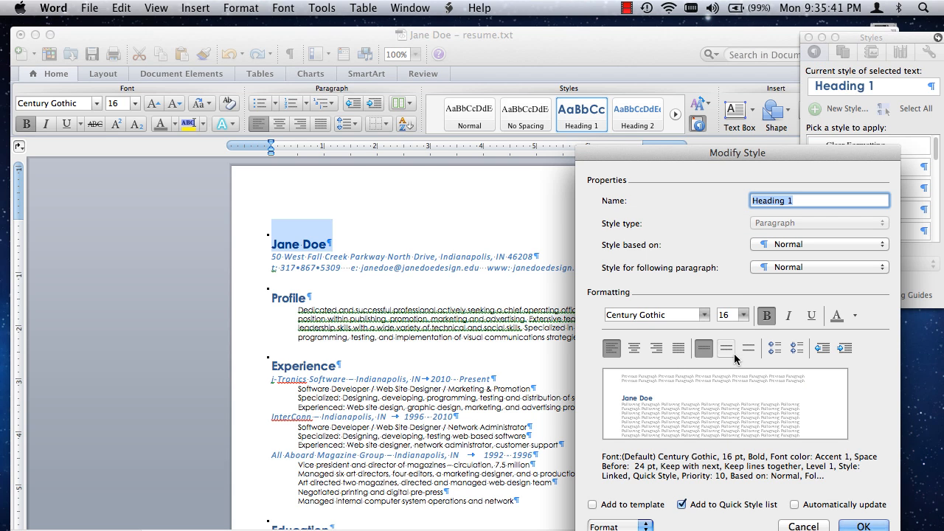
left_click(812, 526)
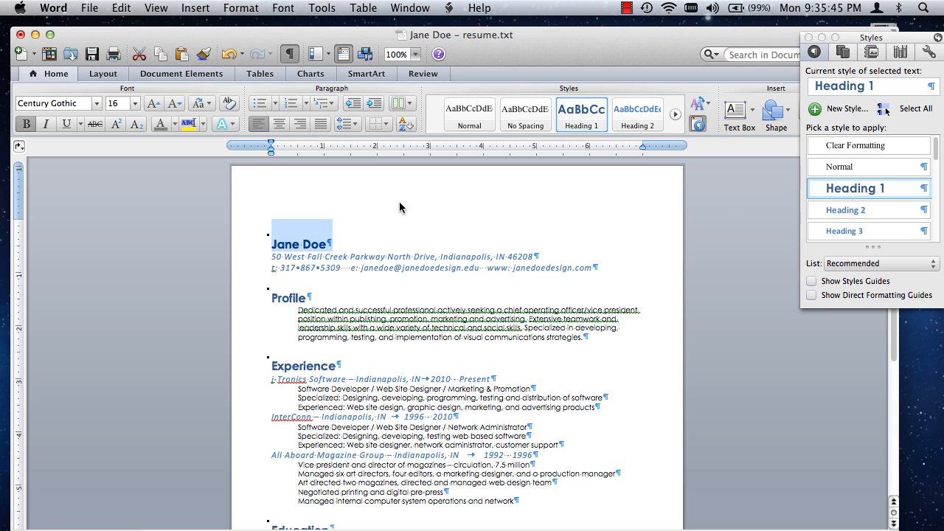
Step: Save the resume as a Word Document (.docx) in Project 4 – Working Files, appending "– stripped formatting" to the file name
scroll(404, 222, "down", 2)
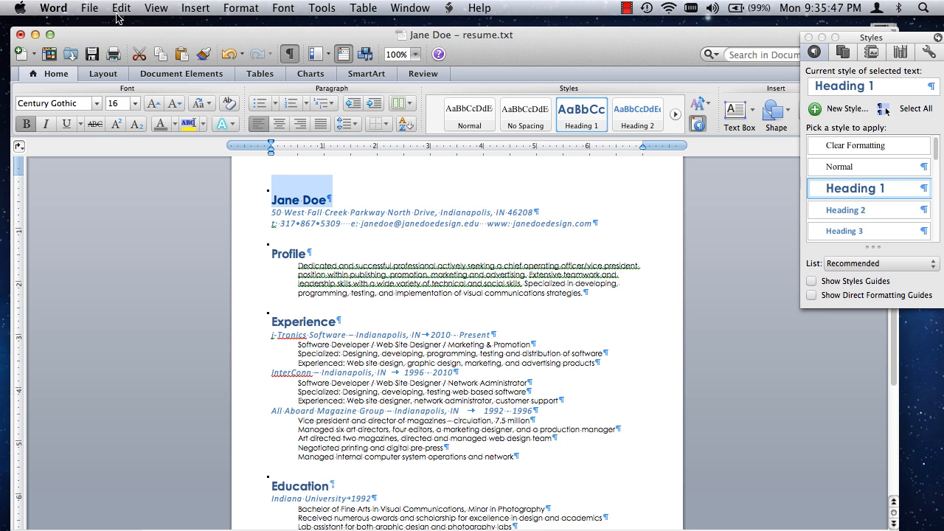
left_click(90, 7)
left_click(111, 130)
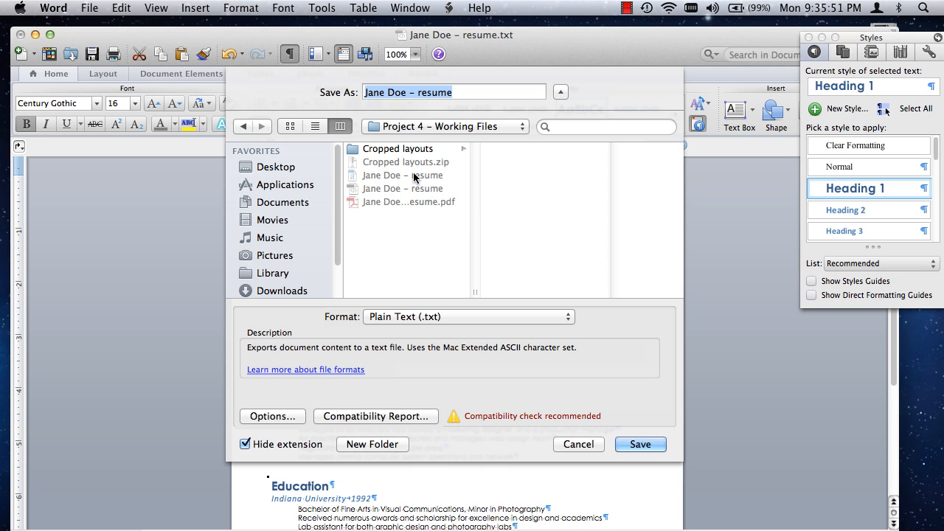
left_click(441, 316)
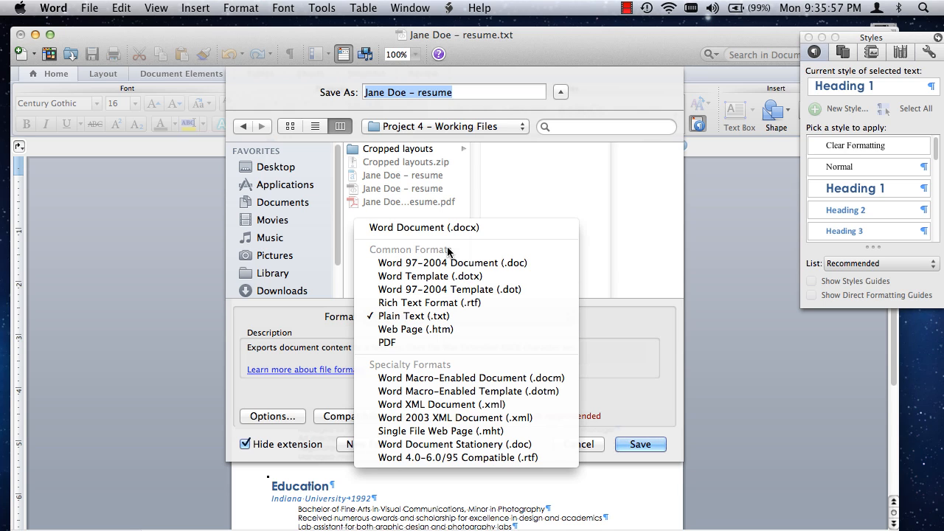
left_click(440, 227)
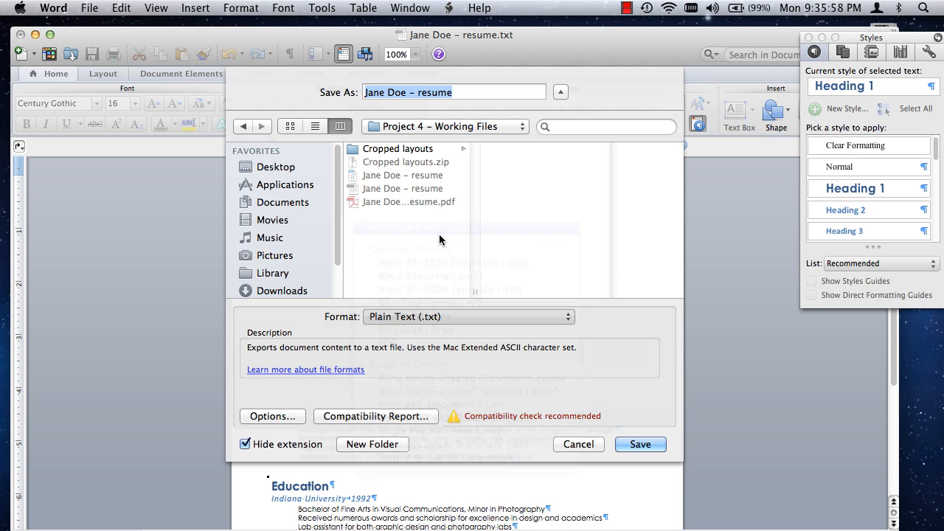
left_click(461, 92)
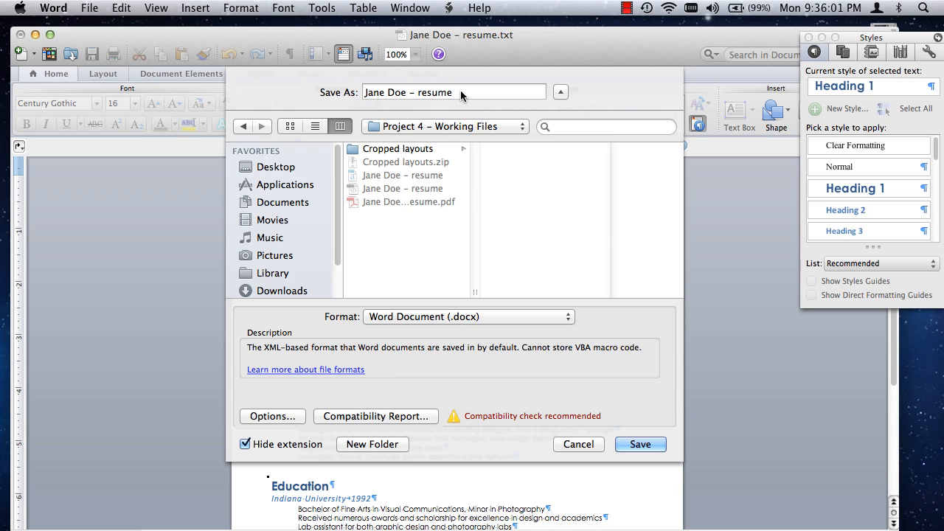
type("– stripped formatting")
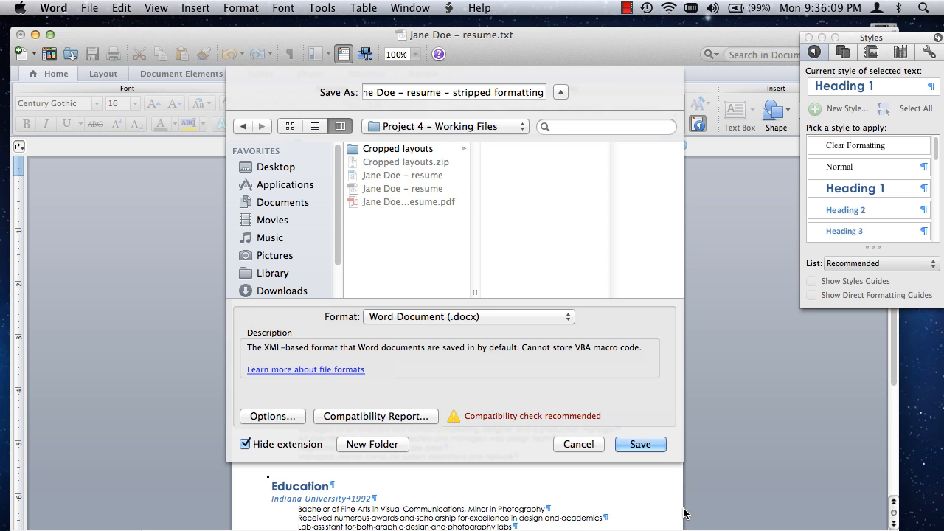
left_click(655, 447)
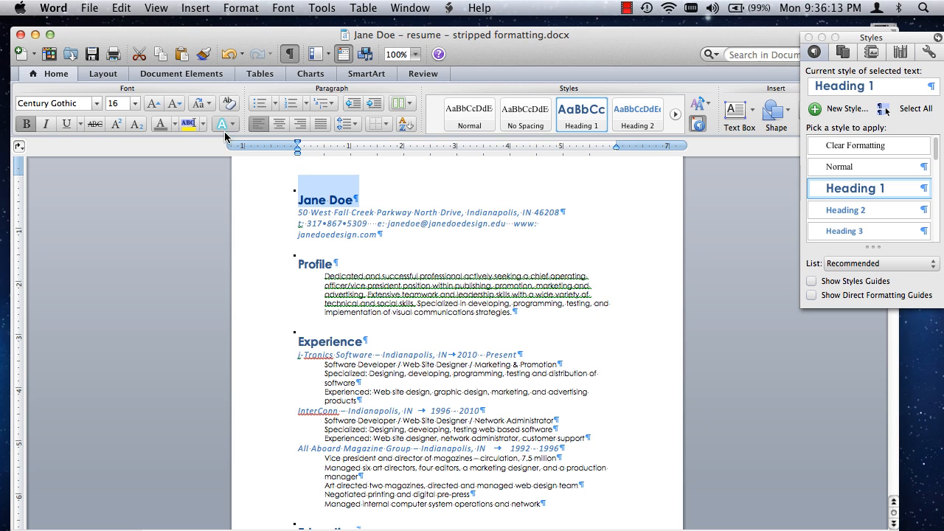
Step: Reposition the document window and review how the saved resume's text wraps and flows across its pages
left_click_drag(93, 38, 102, 29)
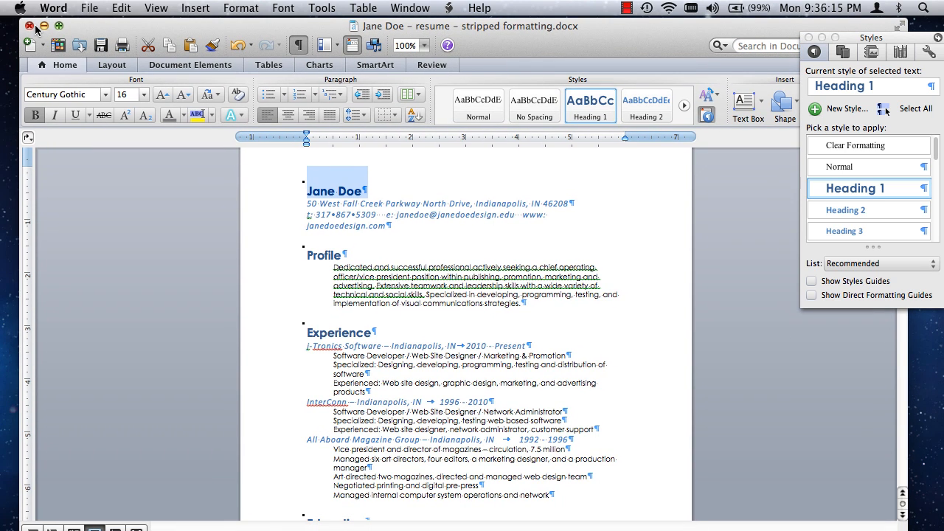
scroll(453, 310, "down", 10)
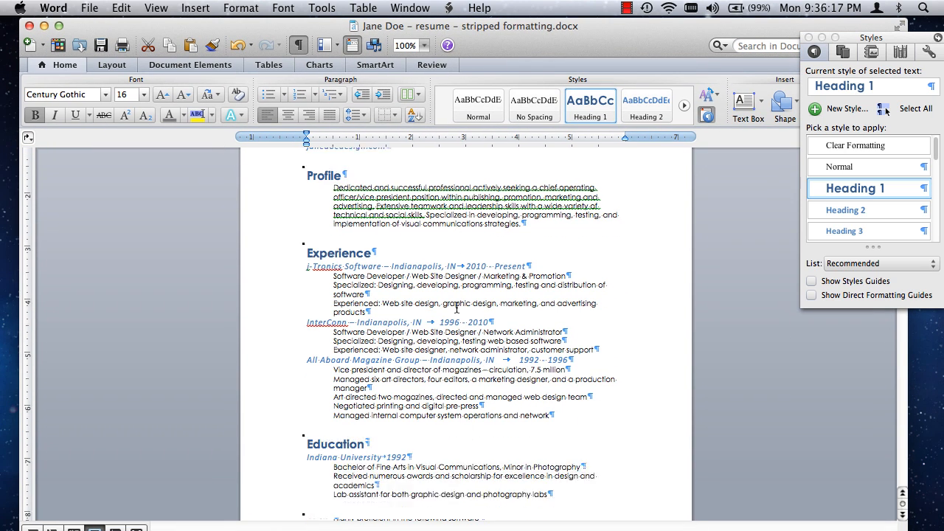
scroll(458, 300, "up", 8)
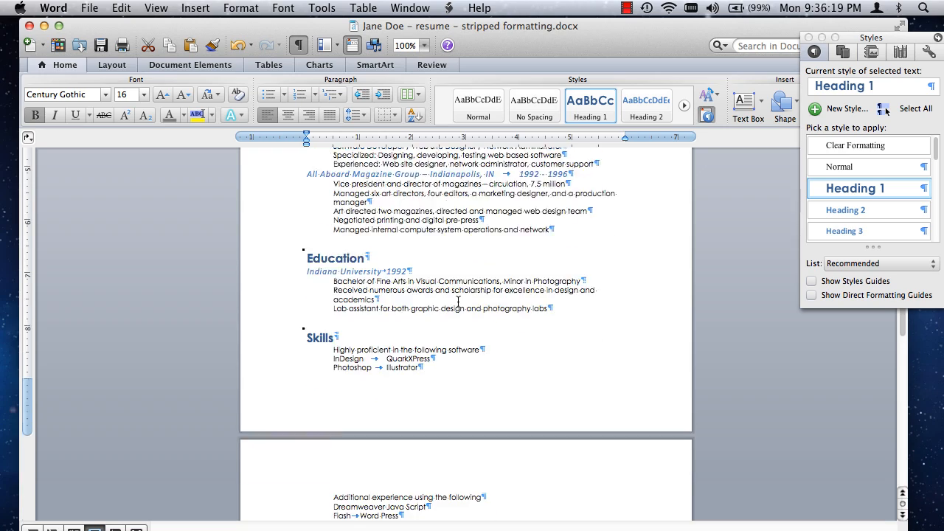
scroll(455, 302, "down", 9)
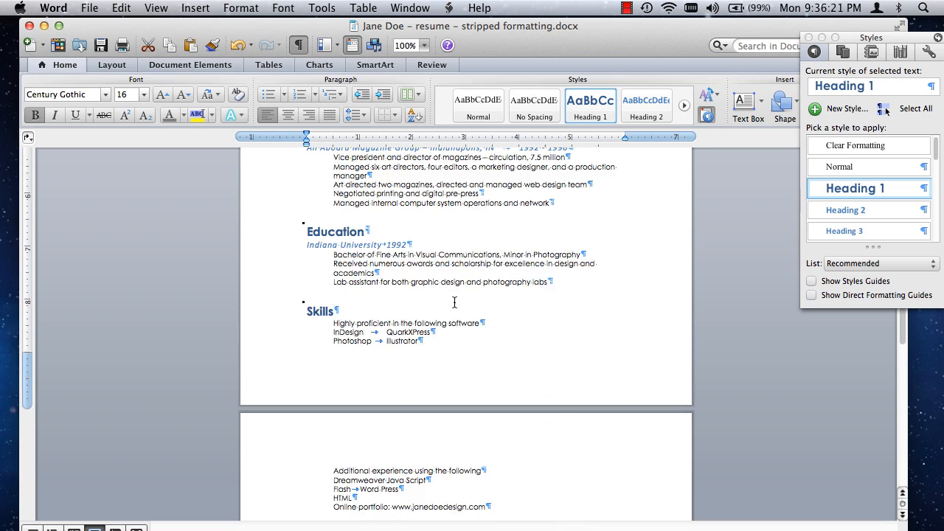
scroll(453, 304, "up", 5)
scroll(453, 305, "up", 6)
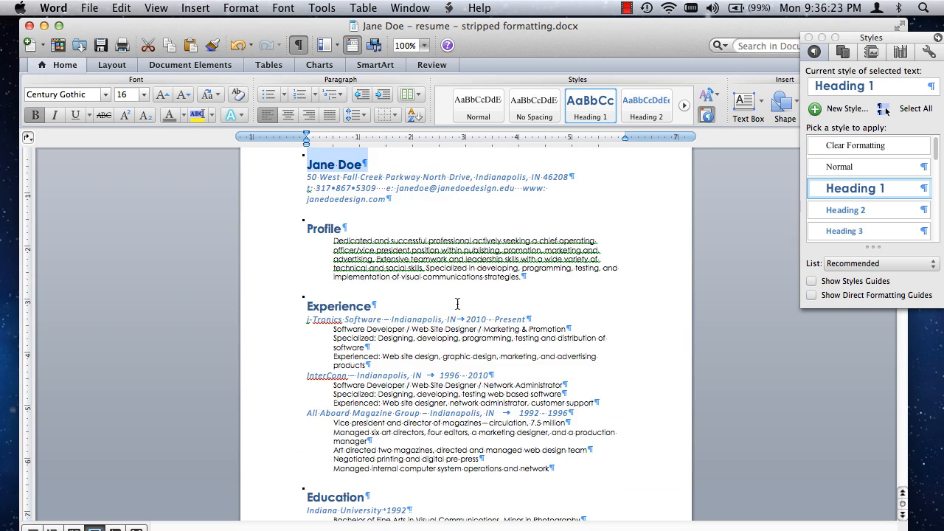